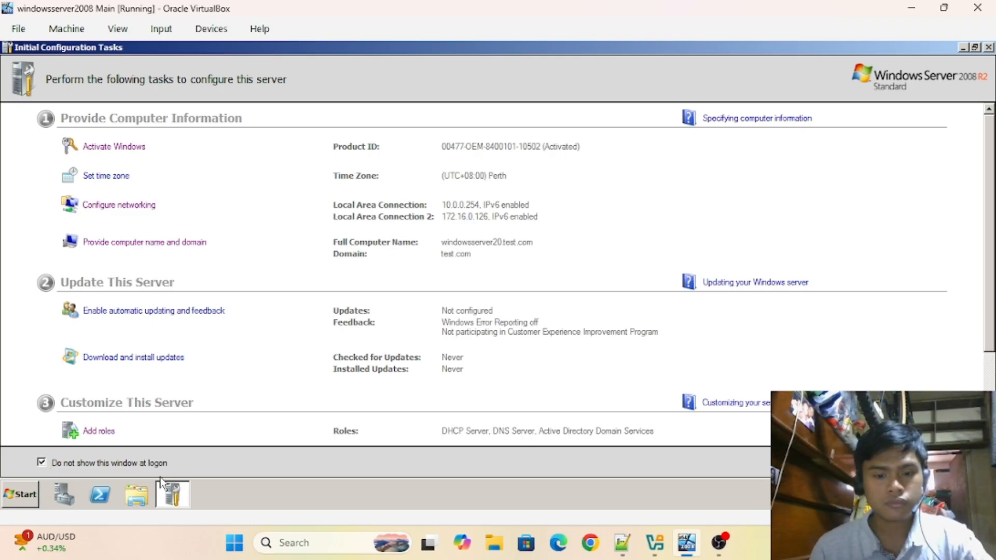
- Open Local Disk (C:) in Explorer and create an 'acadamic department' folder
click(136, 495)
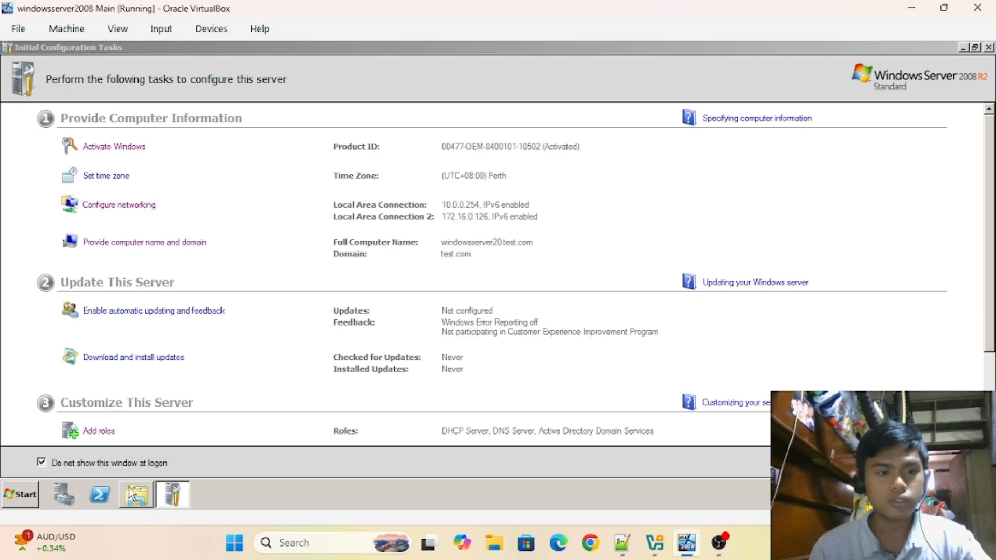
click(230, 274)
double_click(384, 147)
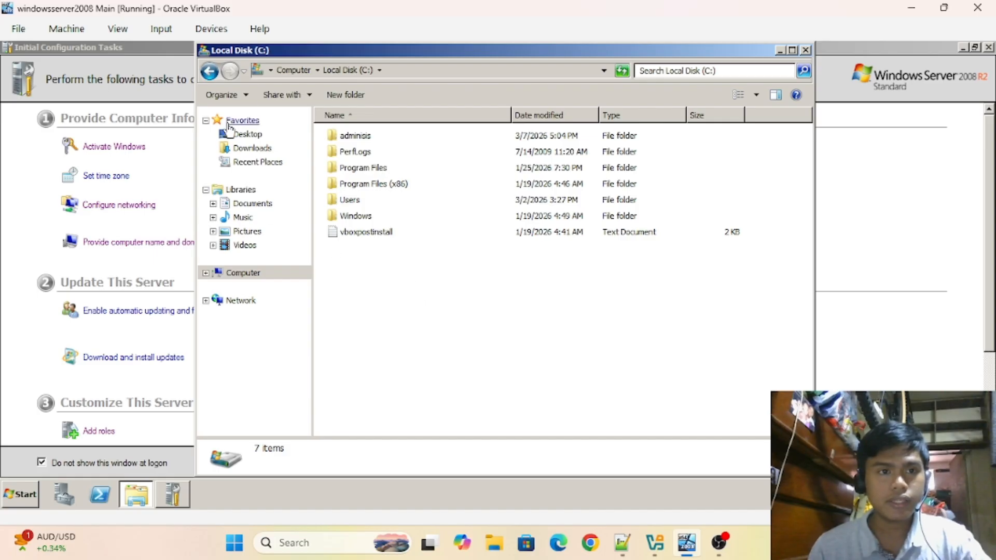
click(344, 95)
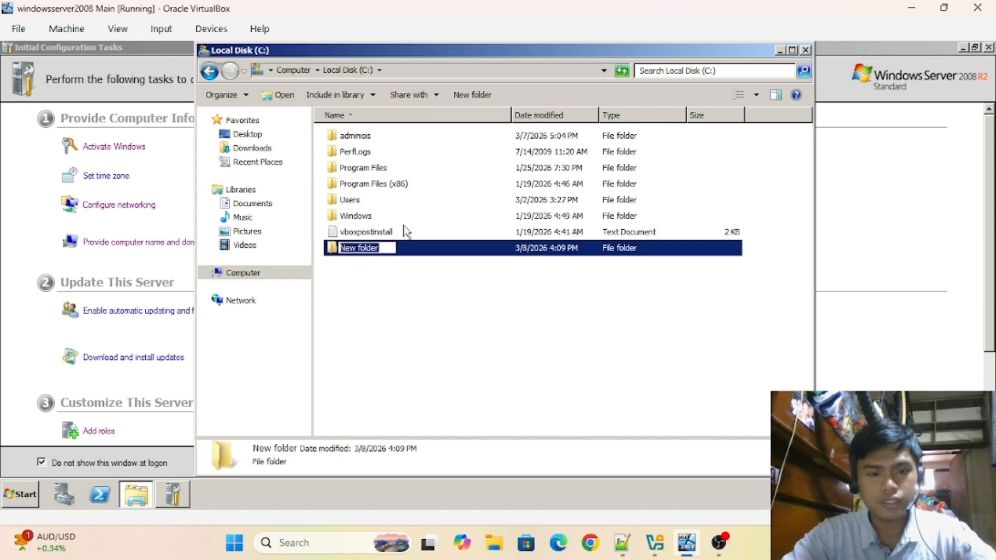
text(ac)
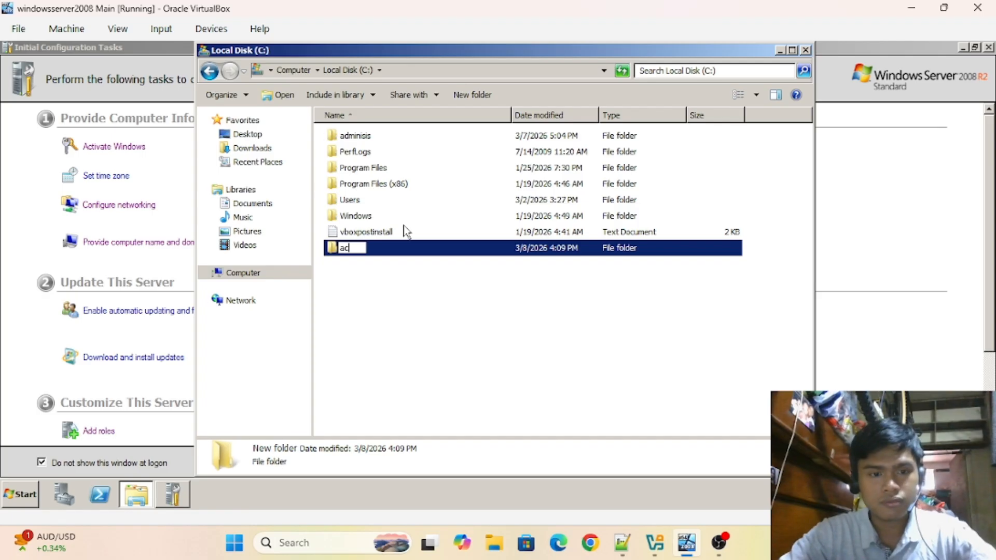
text(adamic de)
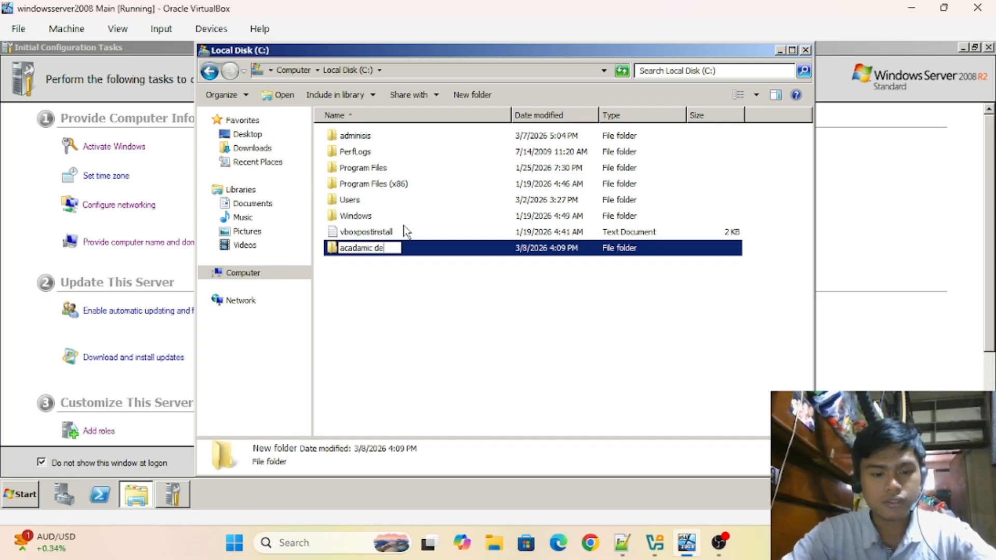
text(partment)
click(407, 311)
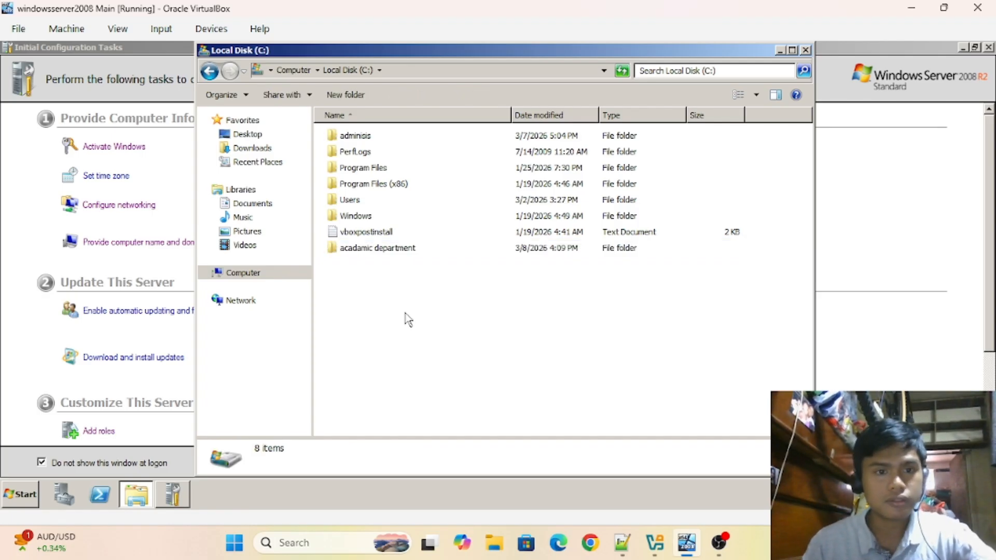
- Add an 'administrative department' folder on C:, then open 'acadamic department'
key(ctrl+shift+n)
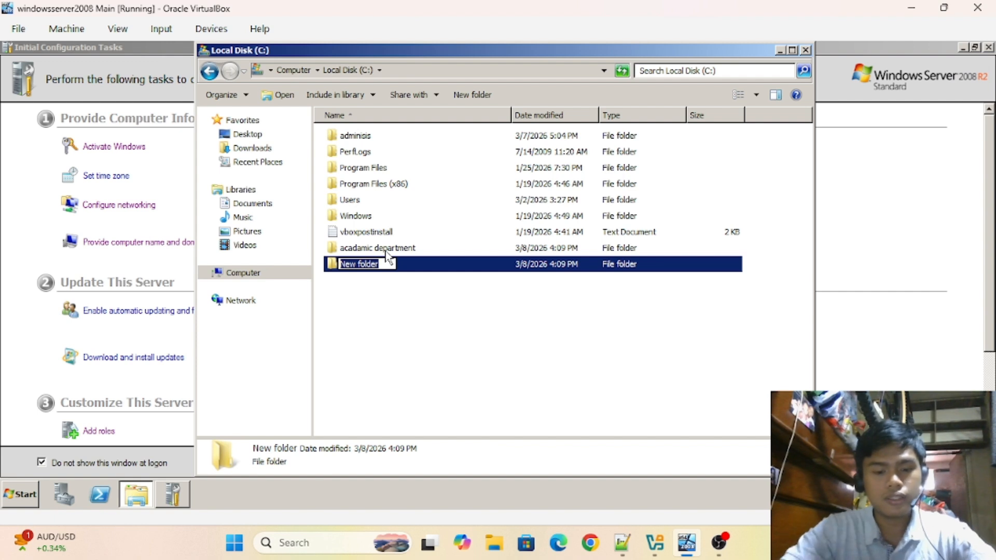
text(administ)
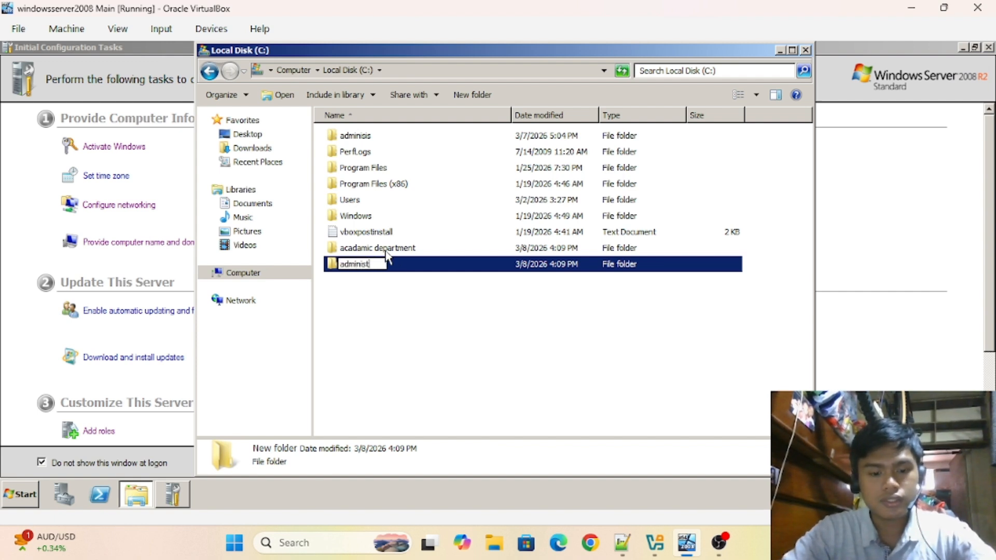
text(rative department)
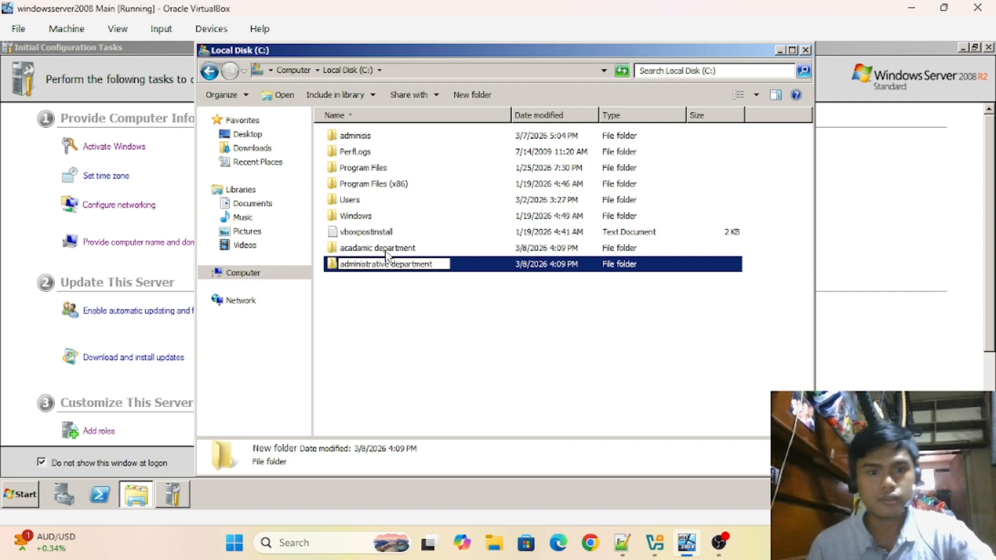
click(427, 329)
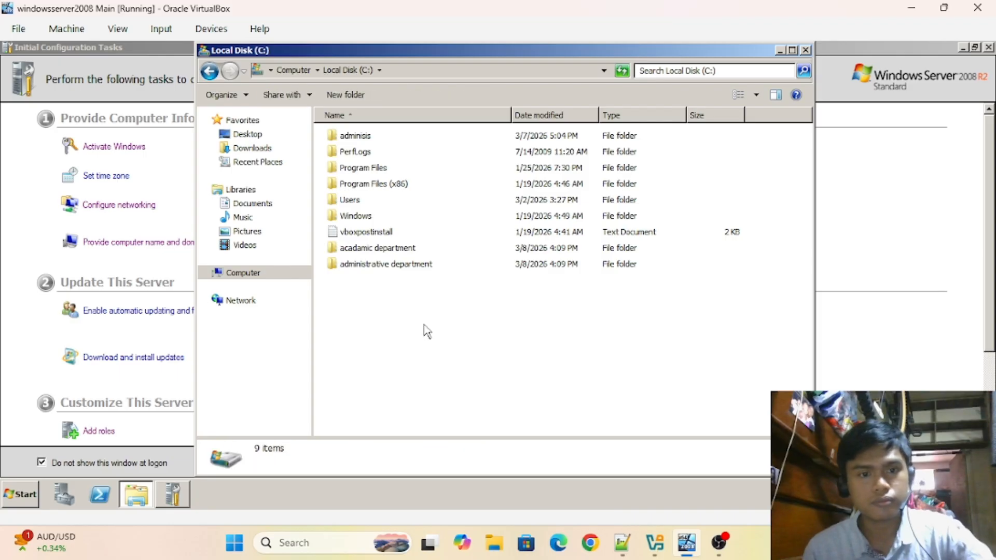
double_click(406, 253)
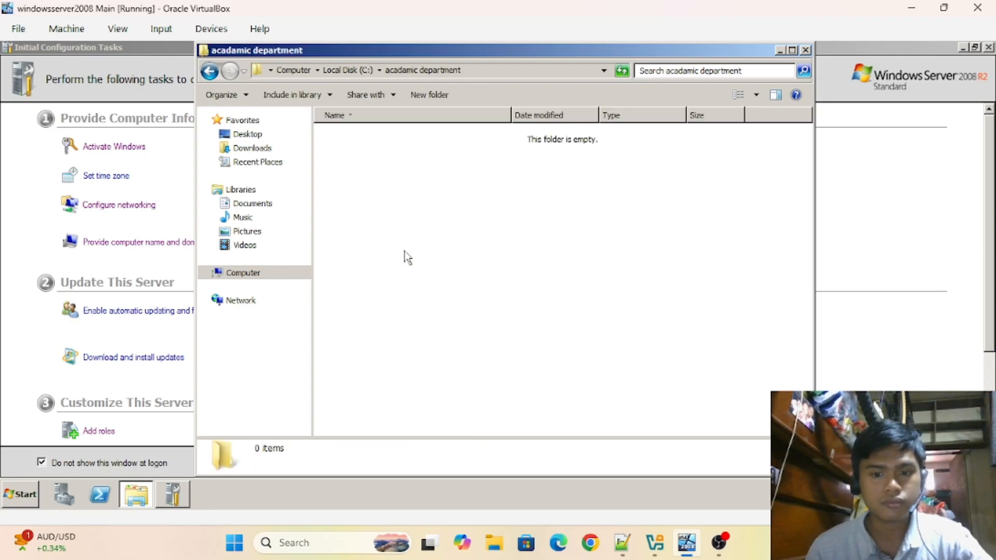
- Show OS Setups.txt in Notepad++ and shift its window slightly to the right
click(625, 543)
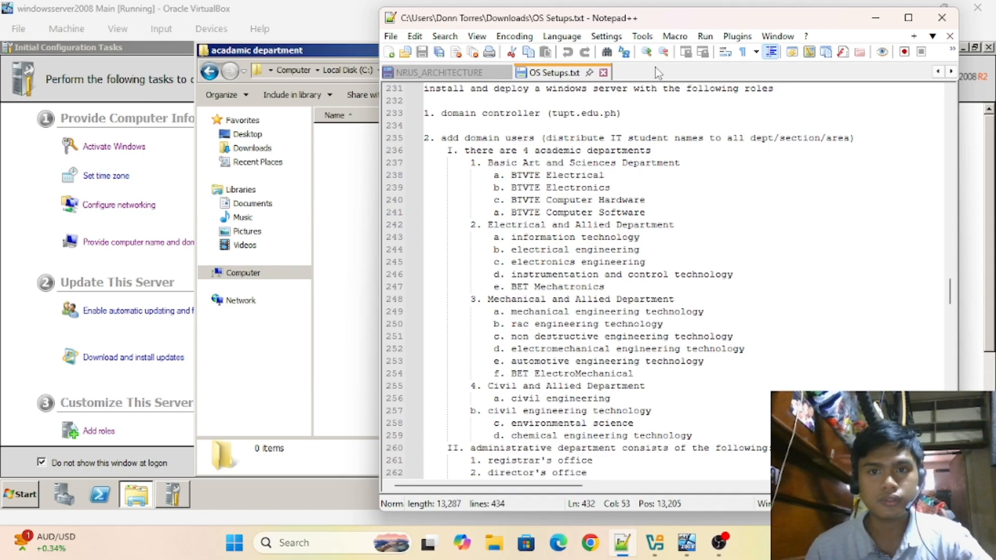
drag(713, 24, 738, 24)
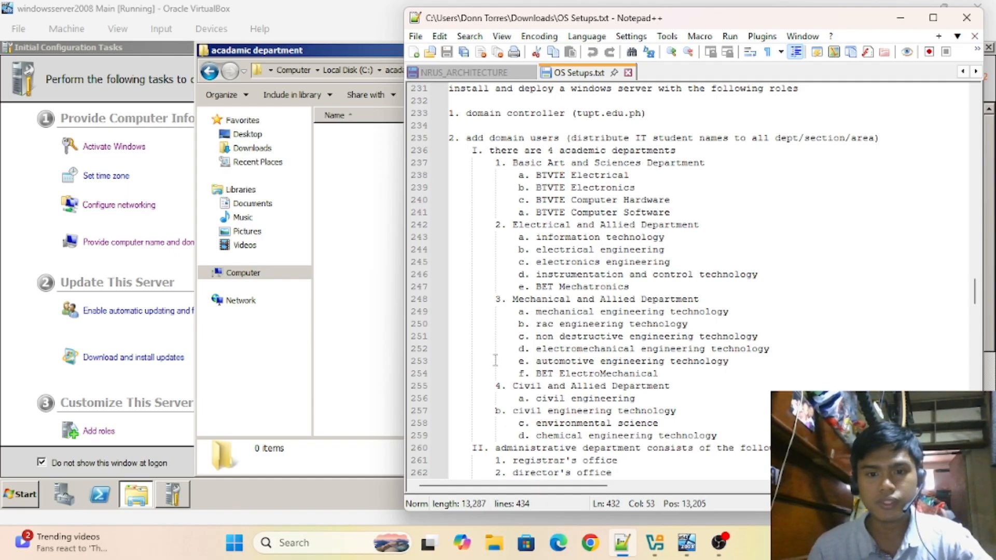
- Create 'basic arts and sciences department' and 'civil and allied department' folders in acadamic department
click(380, 276)
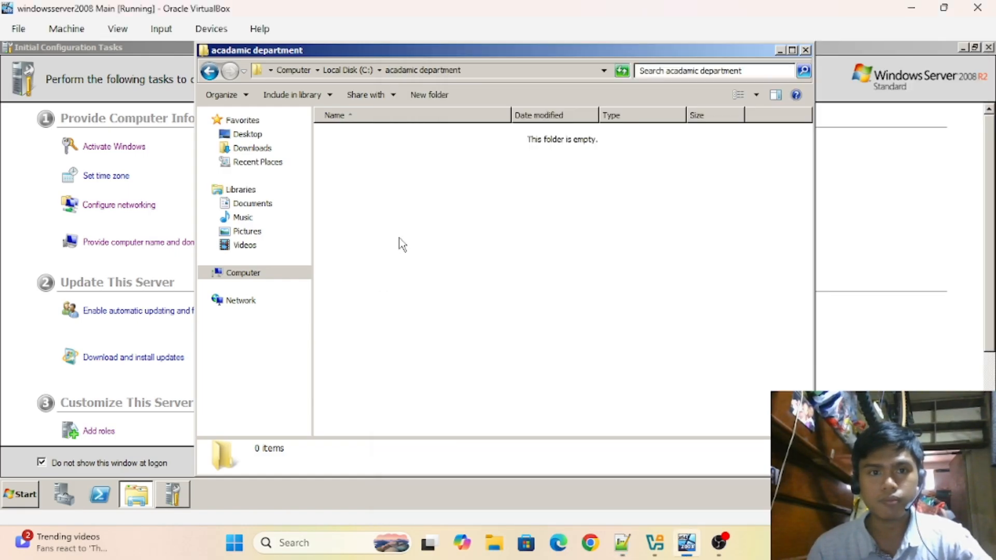
click(436, 98)
click(427, 164)
right_click(425, 133)
click(470, 290)
text(basic arts and sciences department)
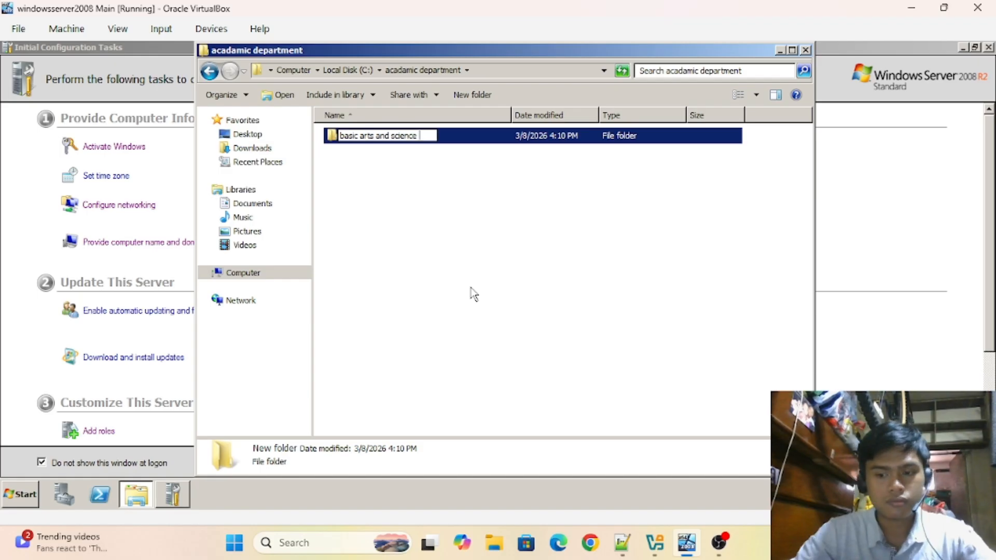
key(Return)
click(471, 95)
text(divil and allied department)
key(Return)
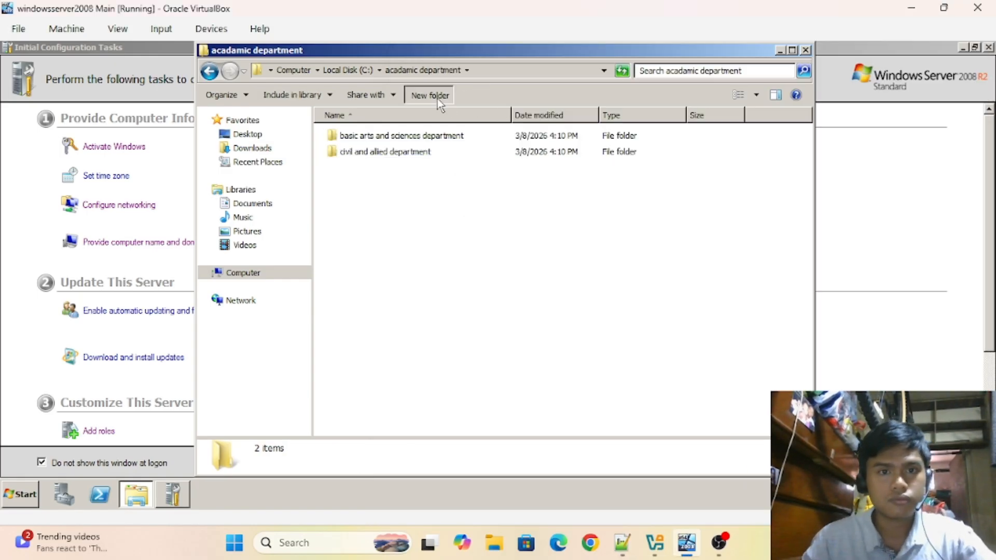
- Add 'electrical and allied department' and 'mechanical and allied department' folders
click(433, 95)
text(electrical and allied department)
key(Return)
click(433, 95)
text(mechanical and allied department)
key(Return)
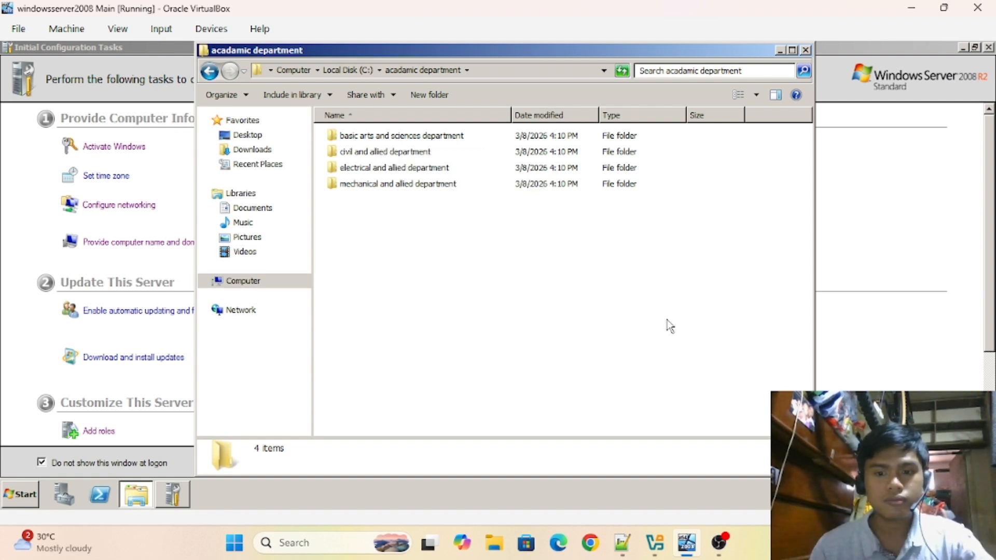
- Compare the four academic departments in OS Setups.txt with the new folders in Explorer
mouse_move(634, 555)
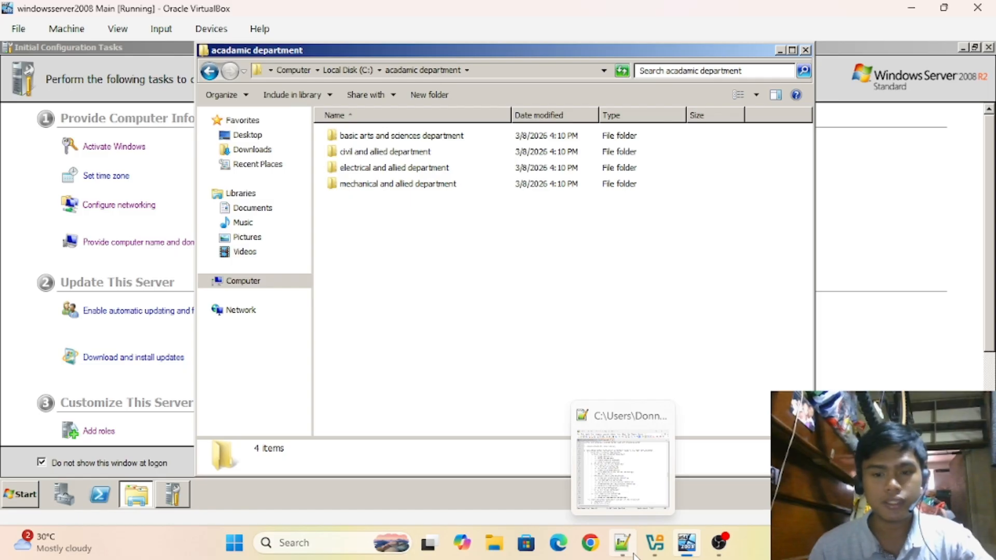
click(634, 555)
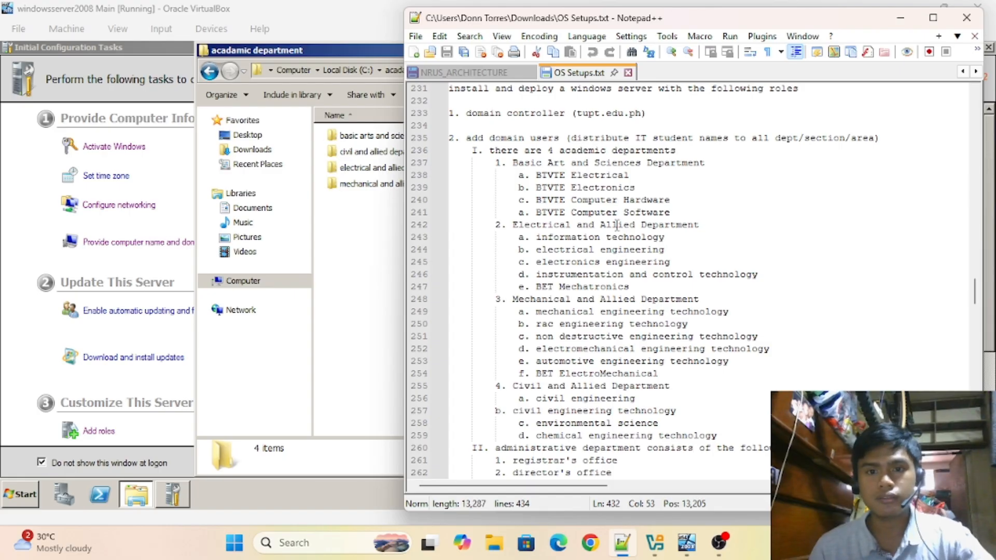
click(367, 251)
- Inside basic arts and sciences department, create 'BTVTE electrical' and 'BTVTE electronics' folders
double_click(404, 134)
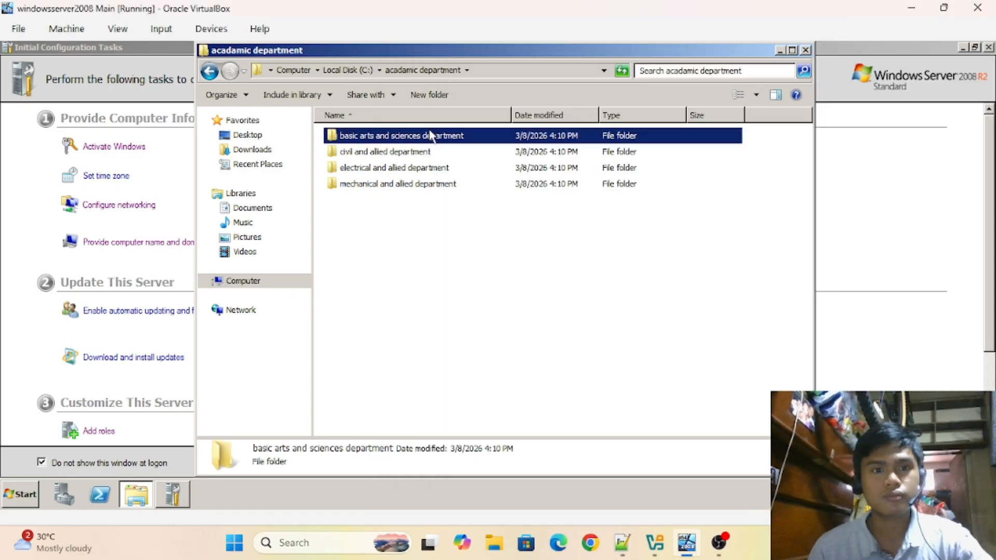
key(ctrl+shift+n)
text(BTVTE electrical)
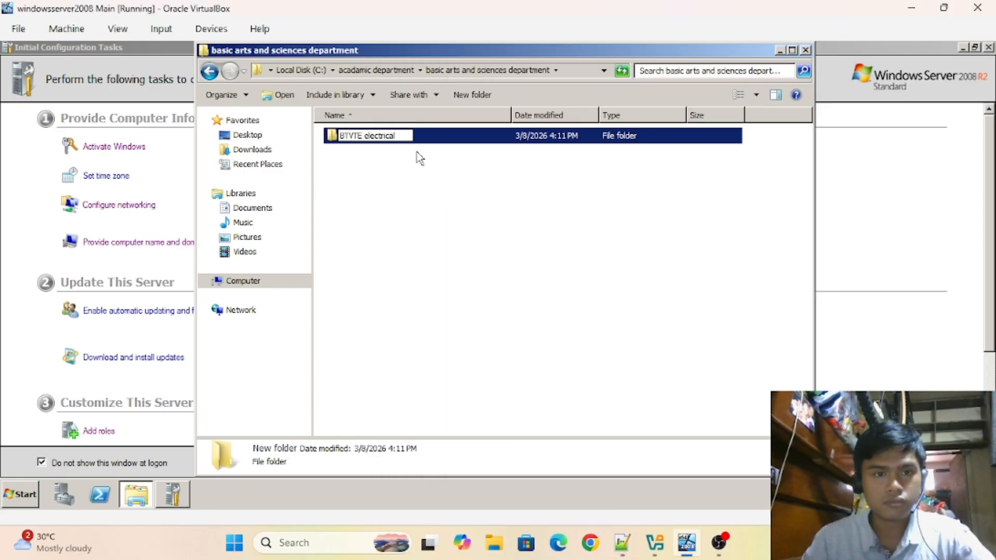
click(417, 158)
click(429, 96)
text(BTVTE electronics)
click(436, 179)
- Add 'BTVTE computer hardware' and 'BTVTE computer software' folders, then return to acadamic department
click(430, 96)
text(BTVTE computer hardware)
key(Return)
click(430, 95)
text(BTVTE computer)
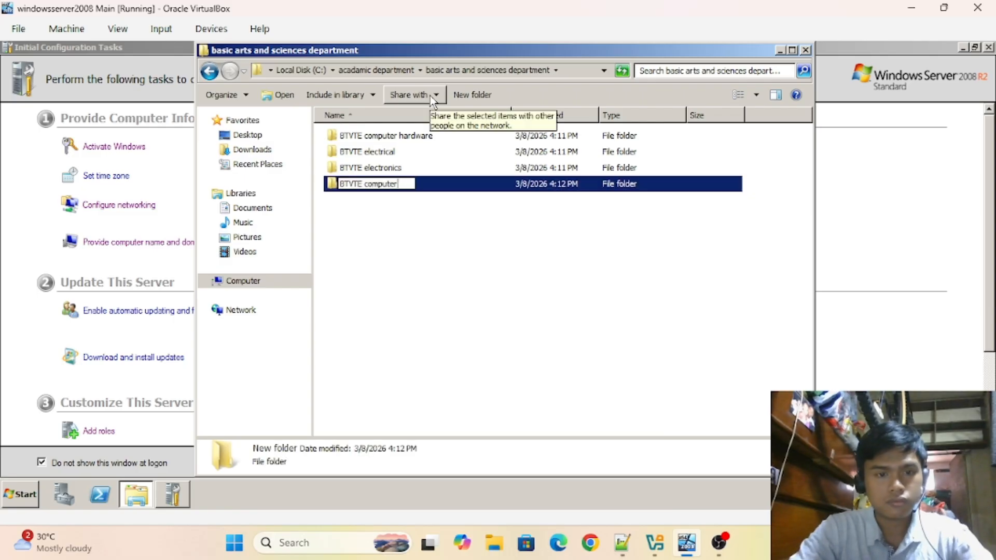
text( software)
key(Return)
click(209, 71)
- In electrical and allied department, create 'information technology', 'electrical engineering' and 'electronics engineering' folders
click(622, 543)
click(622, 543)
double_click(394, 168)
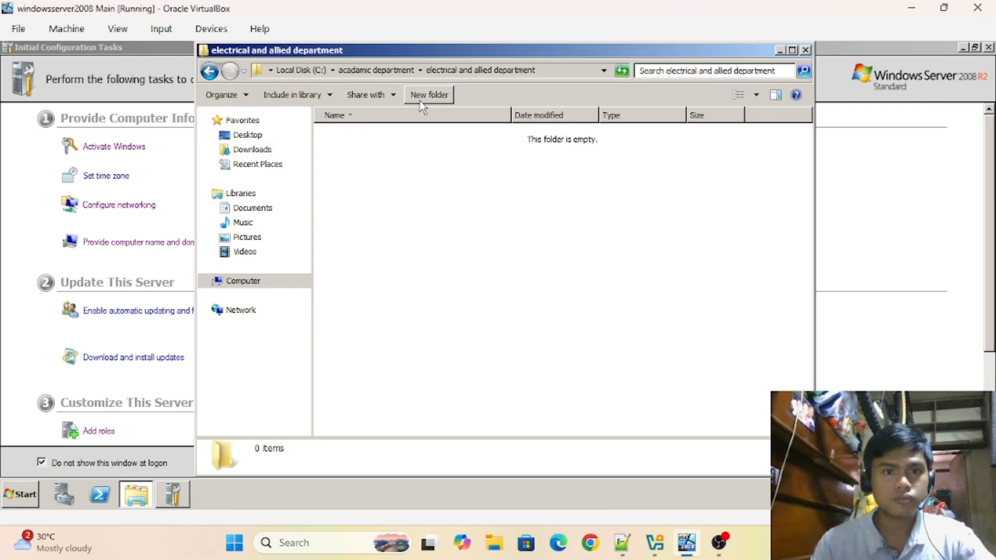
click(423, 97)
text(information technology)
key(Return)
click(465, 96)
text(electrical engineering)
click(469, 98)
text(electronics engineering)
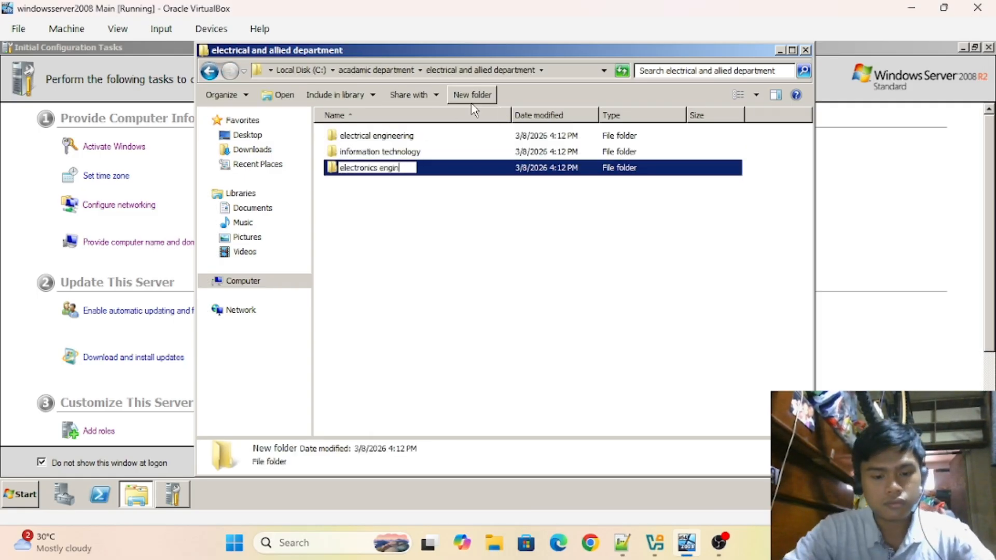
click(449, 208)
- Add 'instrumentation and control technology' and 'BET mechatronics' folders, then go back to acadamic department
click(622, 543)
click(389, 253)
click(436, 97)
text(instrumentation and control technology)
click(461, 99)
text(BET mechatronics)
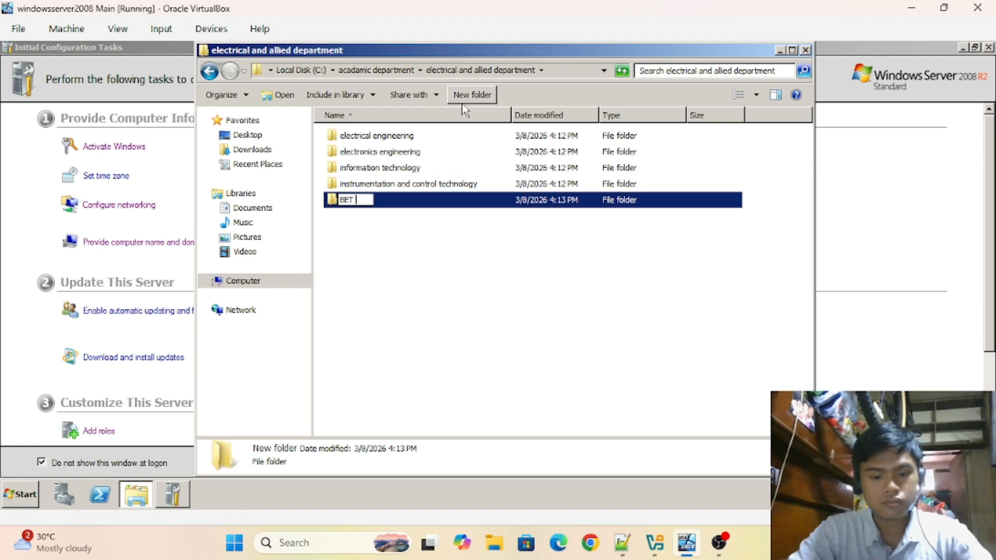
click(405, 249)
- In civil and allied department, create 'civil engineering' and 'civil engineering technology' folders
click(209, 71)
double_click(384, 152)
click(626, 544)
click(622, 543)
click(471, 95)
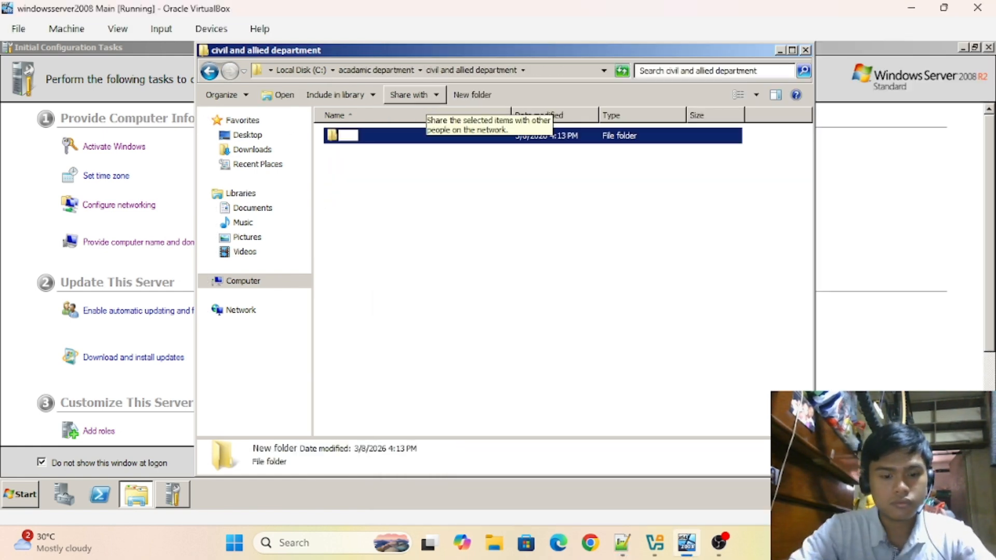
text(civil engineering)
click(471, 95)
text(civil engineering technology)
click(622, 542)
- Add 'chemical engineering technology' and 'environmental science' folders, then return to acadamic department
click(622, 542)
click(471, 97)
text(chemical engineering technology)
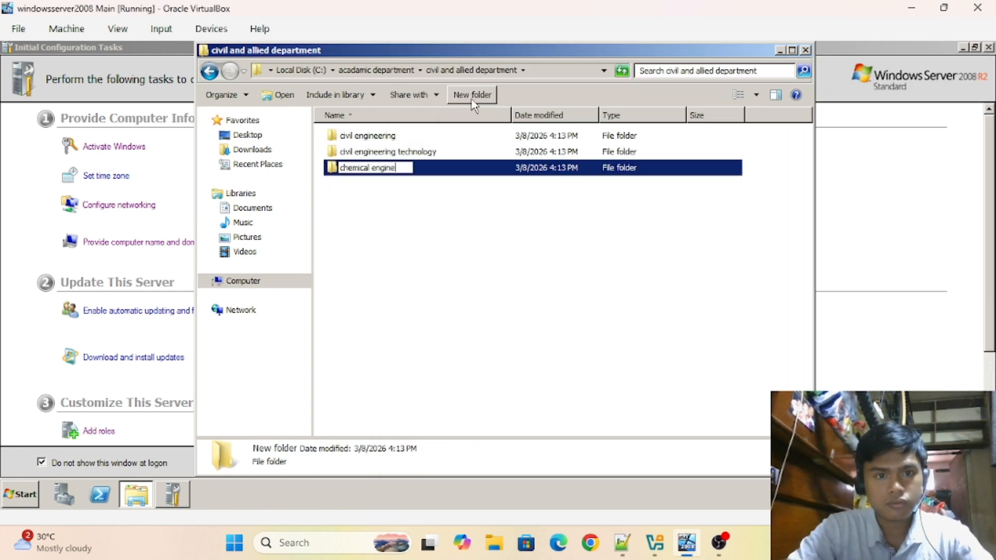
click(471, 98)
text(environmental science)
click(415, 260)
click(209, 72)
- In mechanical and allied department, create 'mechanical engineering technology' and 'rac engineering technology' folders
double_click(383, 184)
click(622, 543)
click(622, 542)
click(433, 99)
text(mechanical engineering technology)
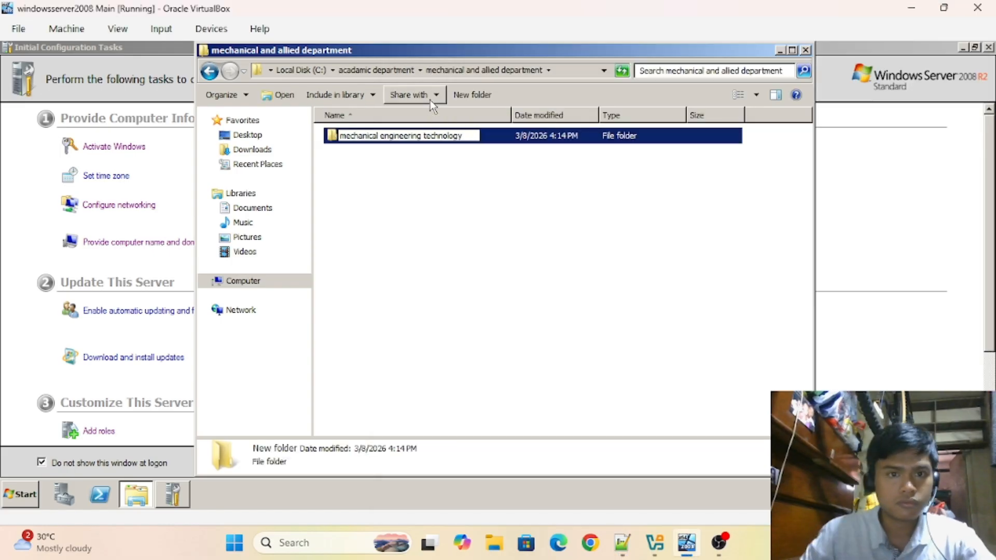
click(459, 99)
text(rac engineering technology)
click(621, 542)
click(622, 542)
- Add 'non destructive engineering technology', 'automotive engineering technology' and 'BET electromechanical' folders, then go back up
click(471, 94)
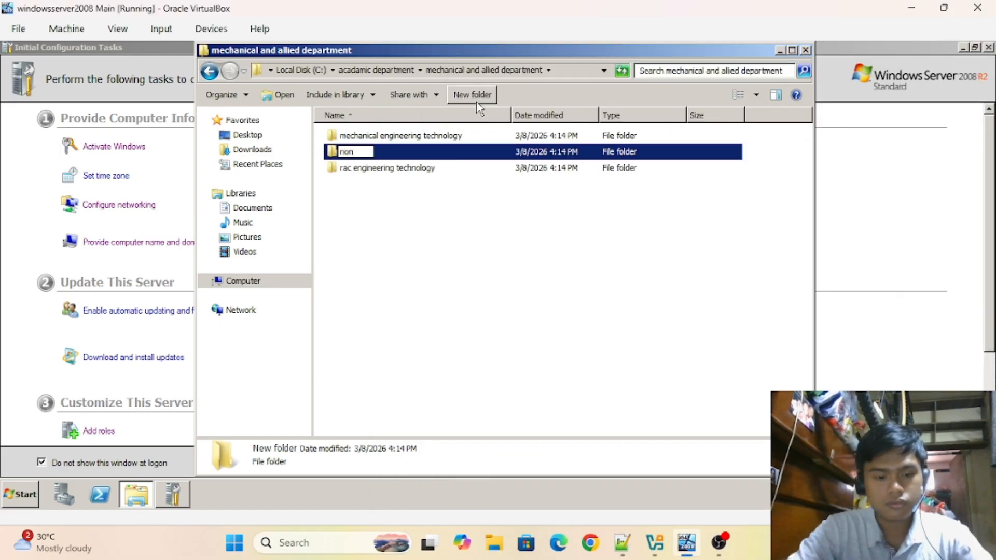
text(non destructive engineering technology)
click(471, 95)
text(automotive engineering technology)
click(621, 542)
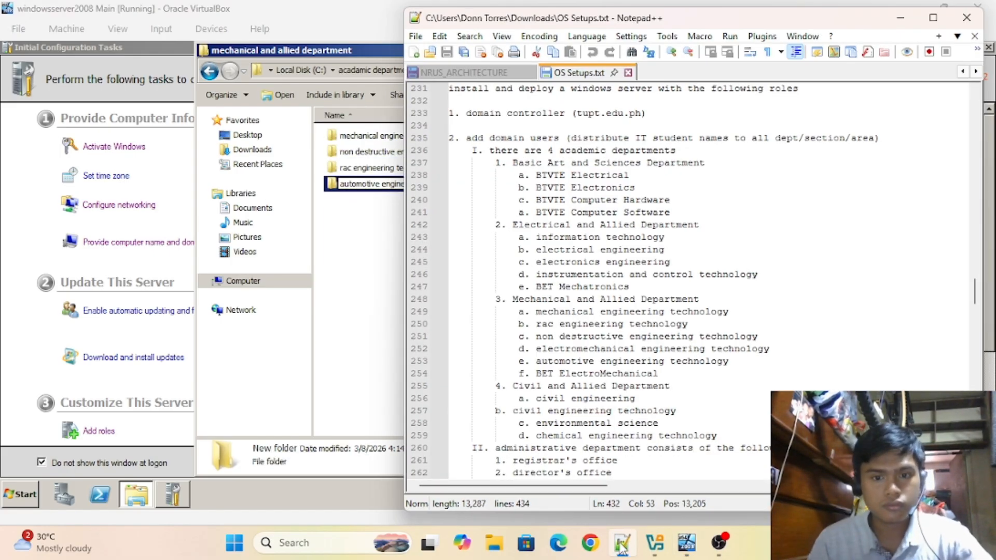
click(622, 542)
click(472, 95)
text(BET electromechanical)
click(622, 542)
click(622, 542)
click(209, 71)
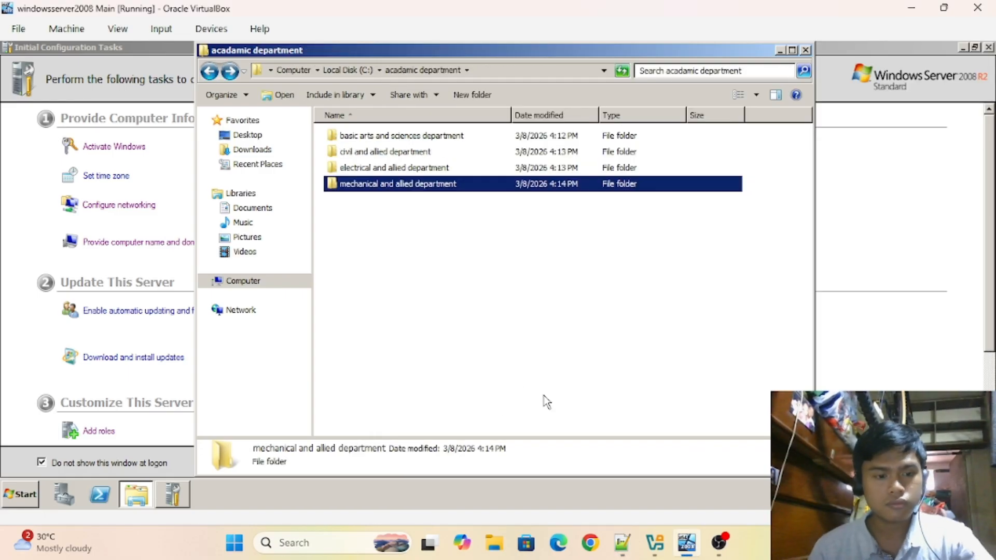
- Open administrative department and create 'registrar's office' and 'director's office' folders
click(209, 75)
double_click(388, 170)
click(622, 542)
scroll(622, 312, down, 4)
click(622, 542)
click(472, 95)
text(registrar's office)
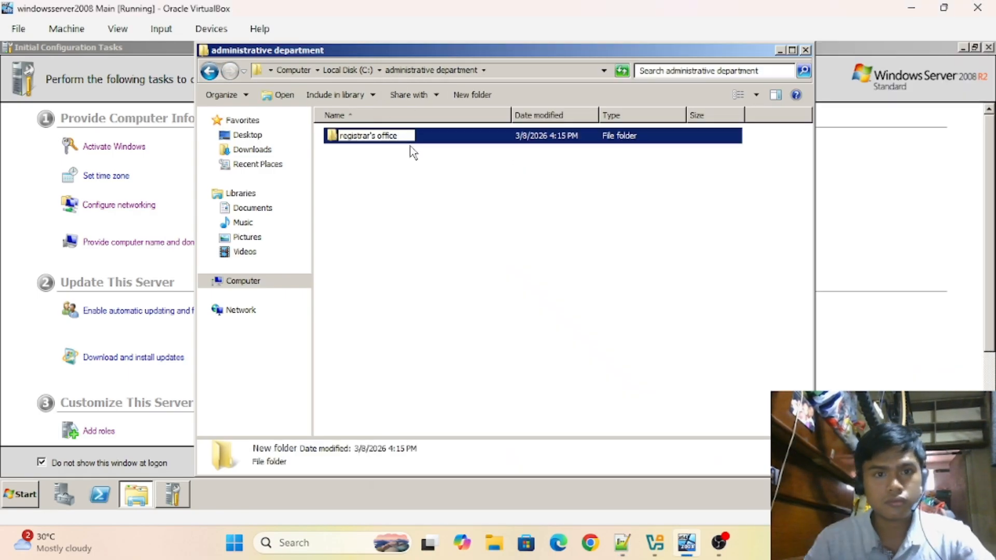
click(472, 95)
text(director's office)
- Add 'research and extension', 'finance office' and 'human resource and management office' folders
click(622, 542)
click(622, 542)
click(471, 97)
text(research and extension)
click(472, 95)
text(finance office)
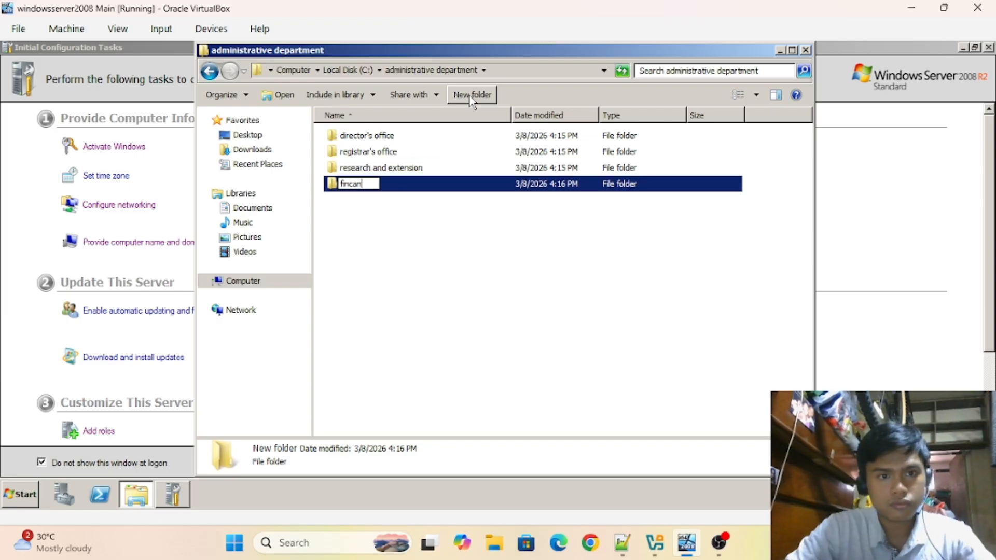
click(622, 542)
click(622, 542)
click(471, 95)
text(human resource and management office)
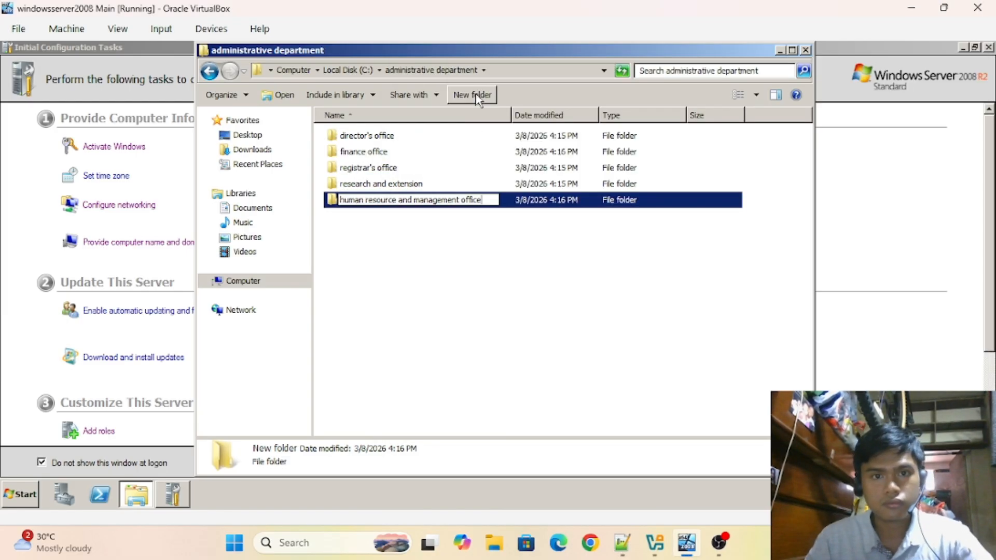
- Add 'supply and procurement', 'records office' and 'library services' folders
click(472, 95)
text(supply and procurement)
click(462, 96)
text(records office)
click(462, 95)
text(library services)
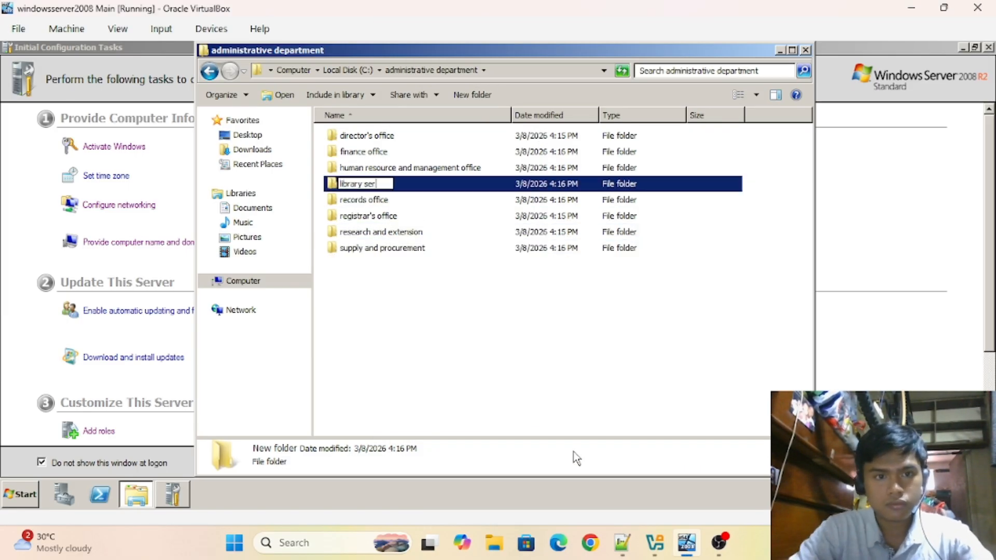
key(Return)
click(395, 338)
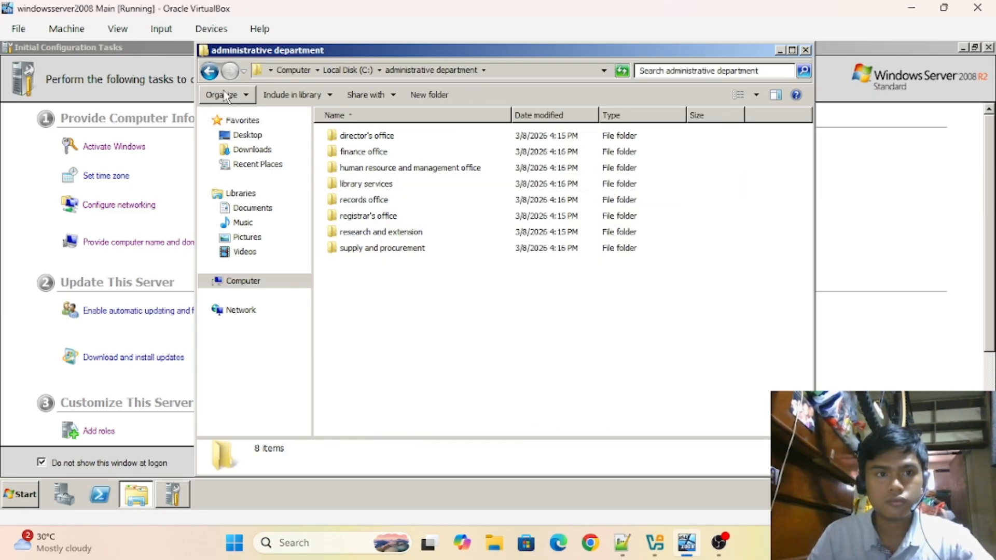
- Create 'university' and 'installer' folders at the root of Local Disk (C:)
click(205, 73)
click(468, 98)
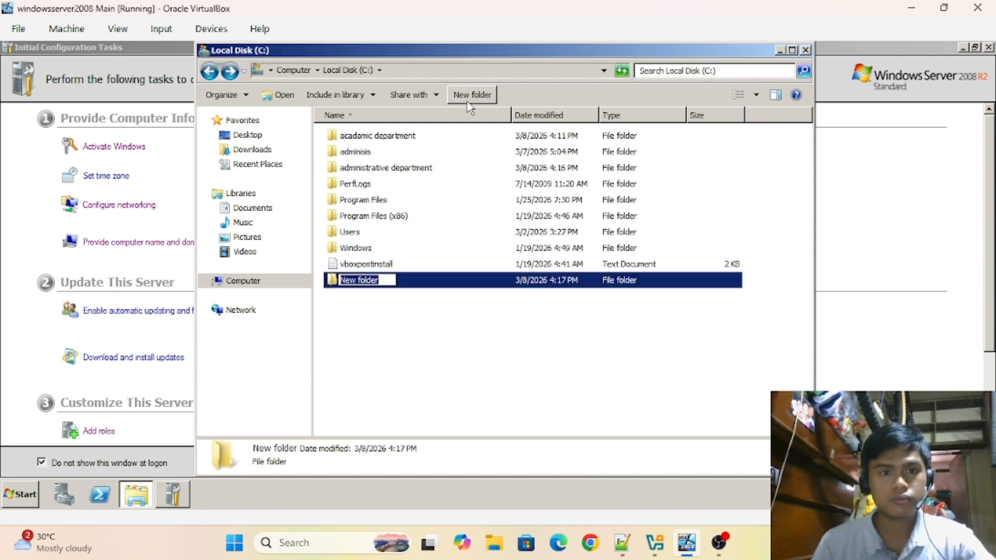
text(uni)
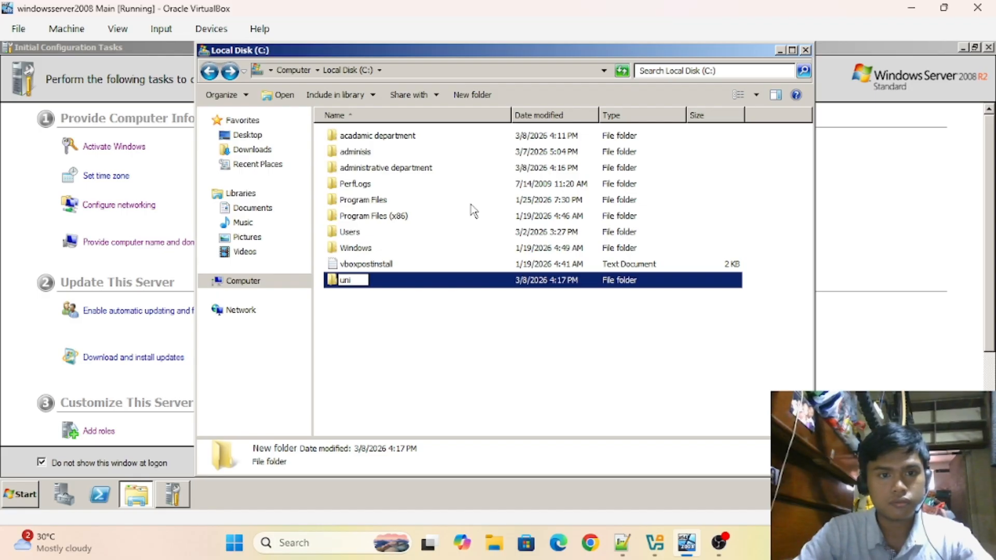
text(versit)
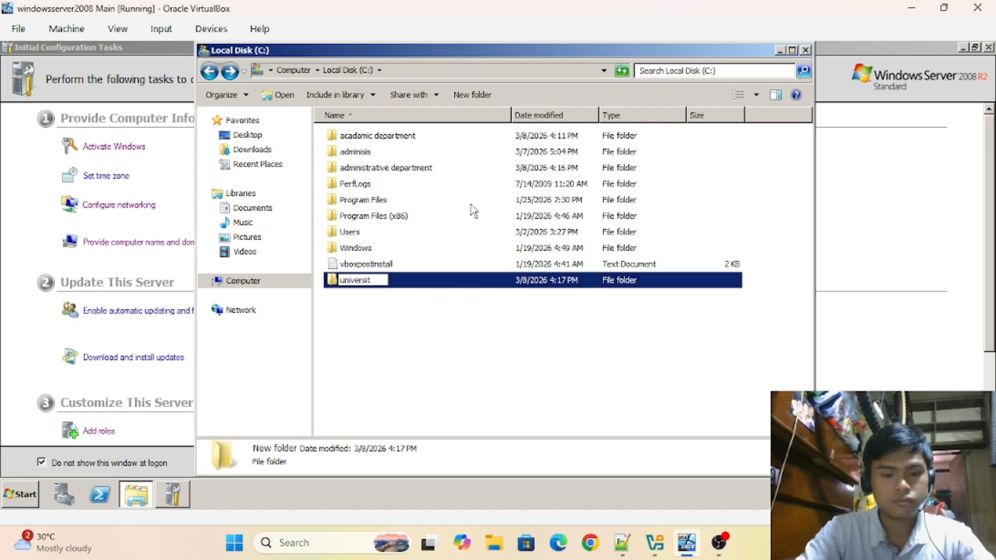
text(y)
click(436, 369)
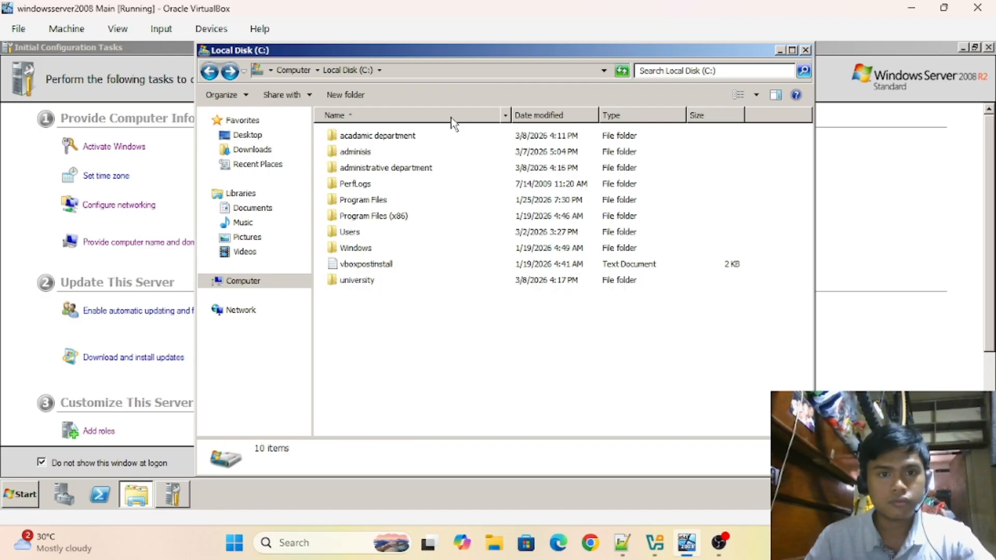
click(325, 99)
text(instalee)
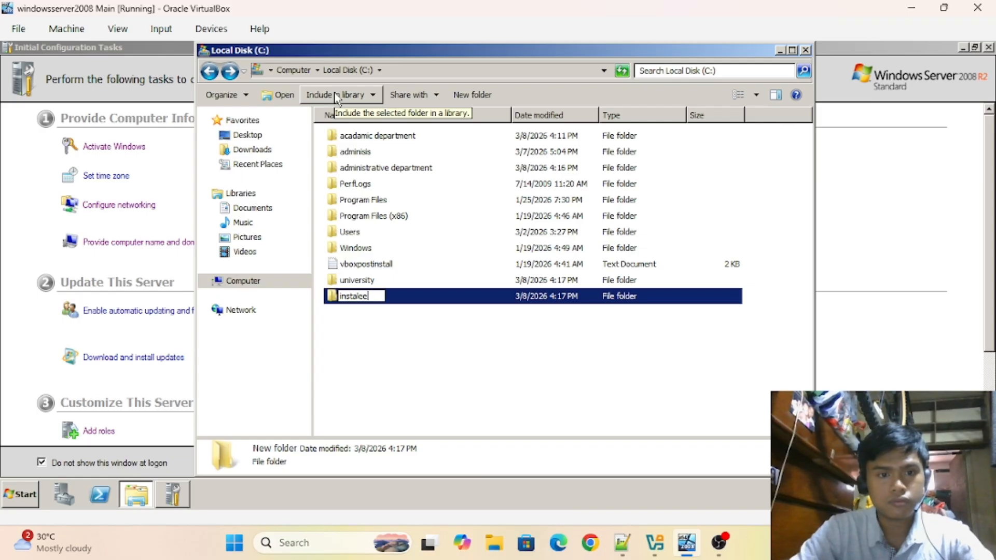
key(BackSpace)
key(BackSpace)
text(ler)
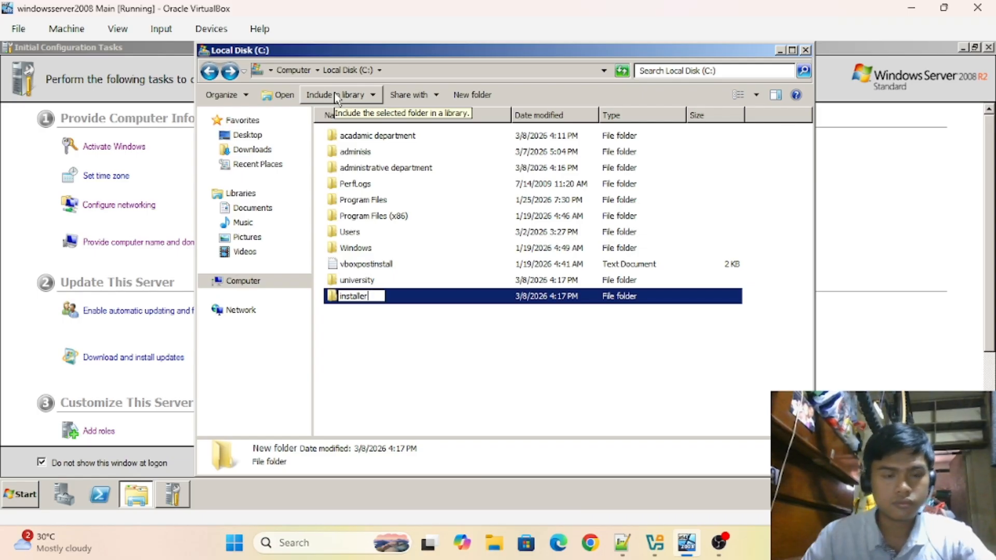
click(379, 372)
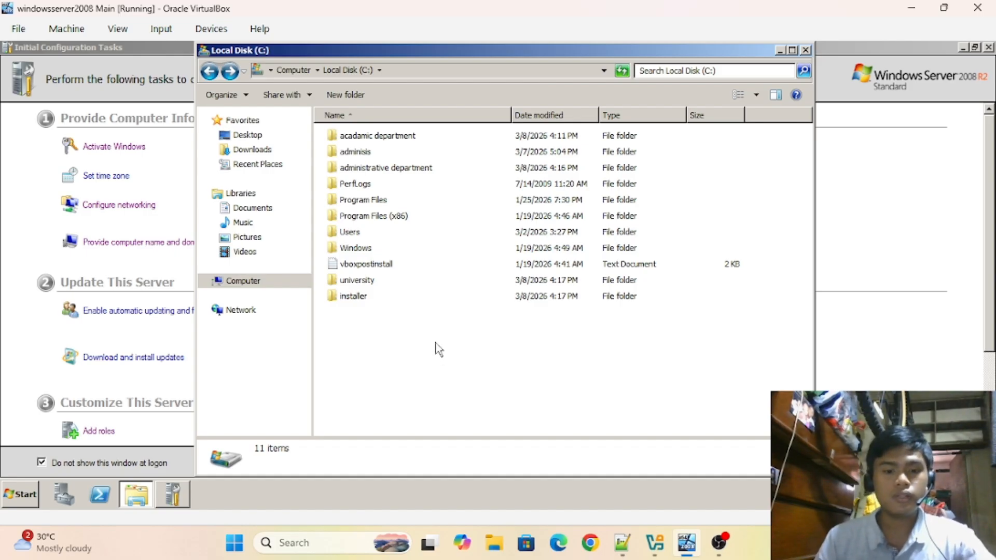
click(182, 494)
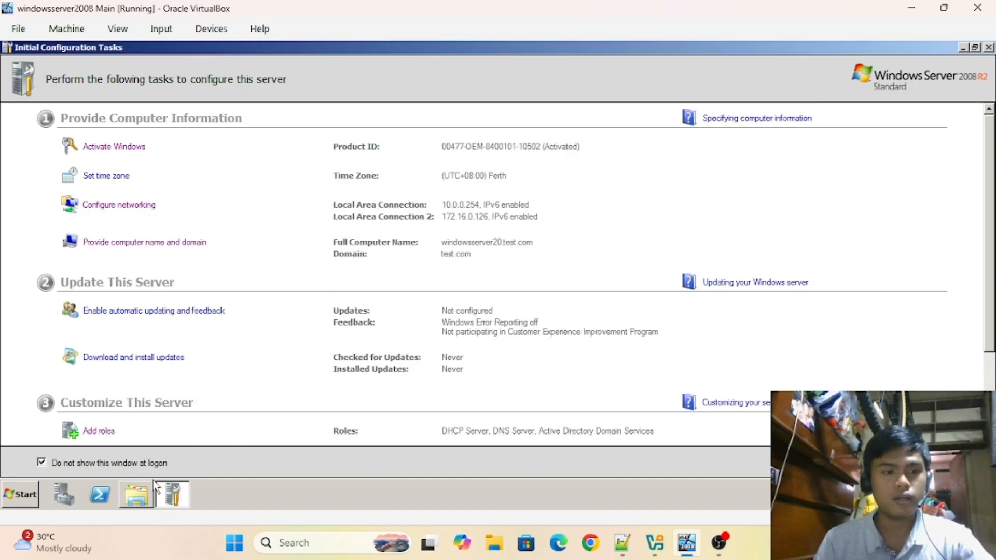
- Launch the Add Roles Wizard from Customize This Server in Initial Configuration Tasks
drag(991, 218, 990, 256)
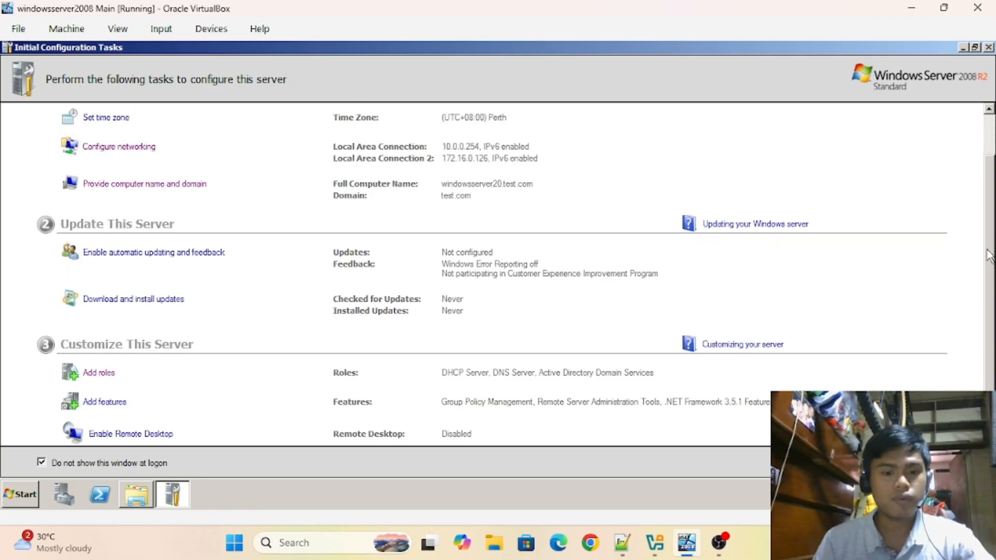
click(113, 379)
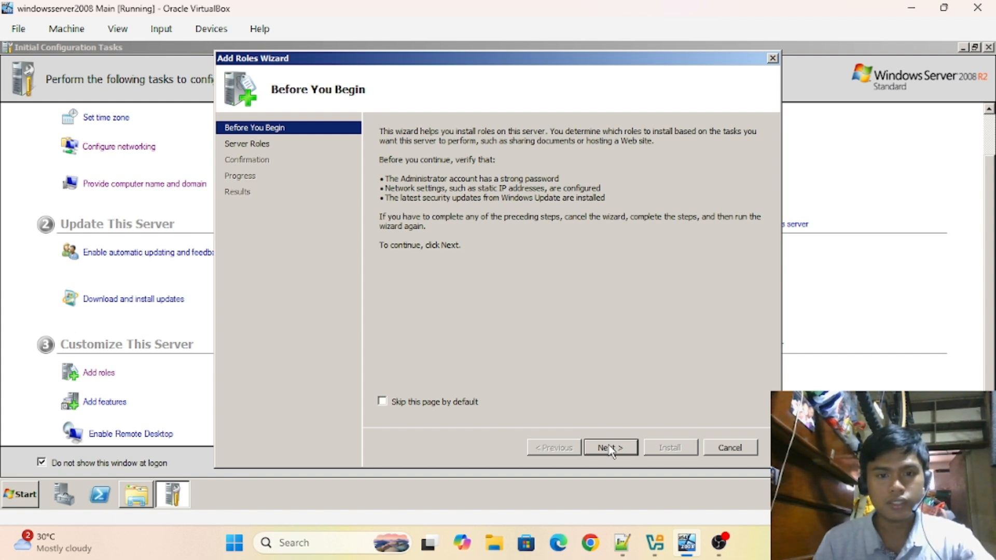
- Select the File Services server role in the Add Roles Wizard
click(610, 449)
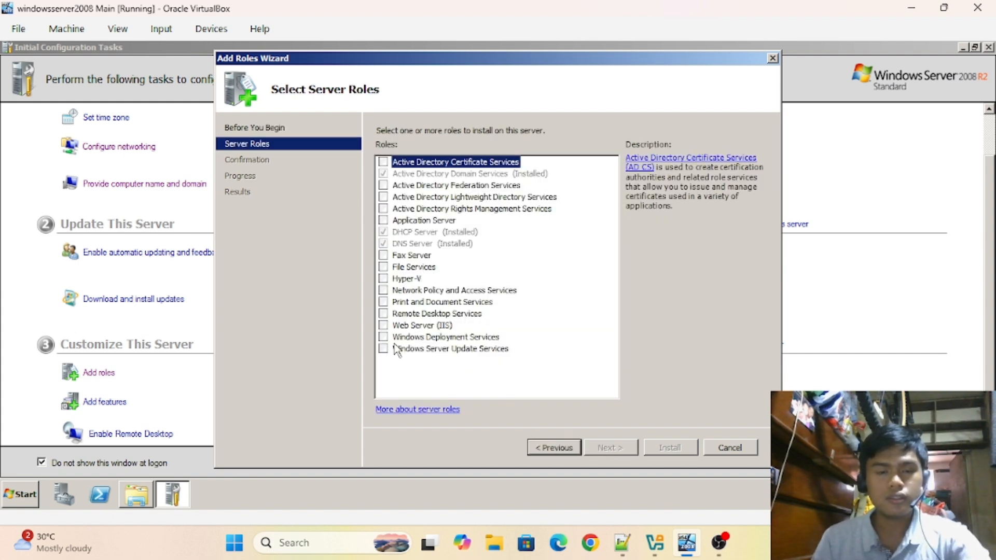
click(383, 266)
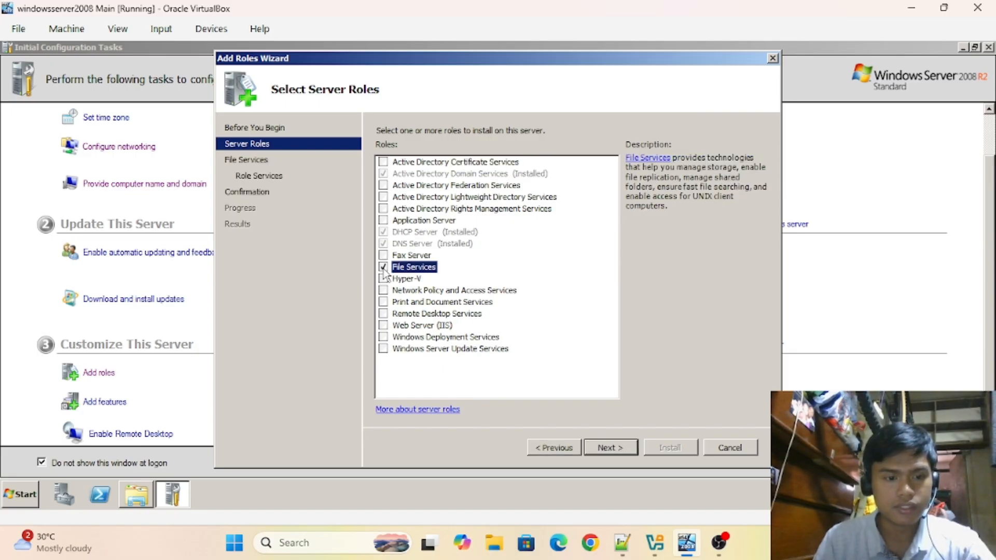
click(597, 450)
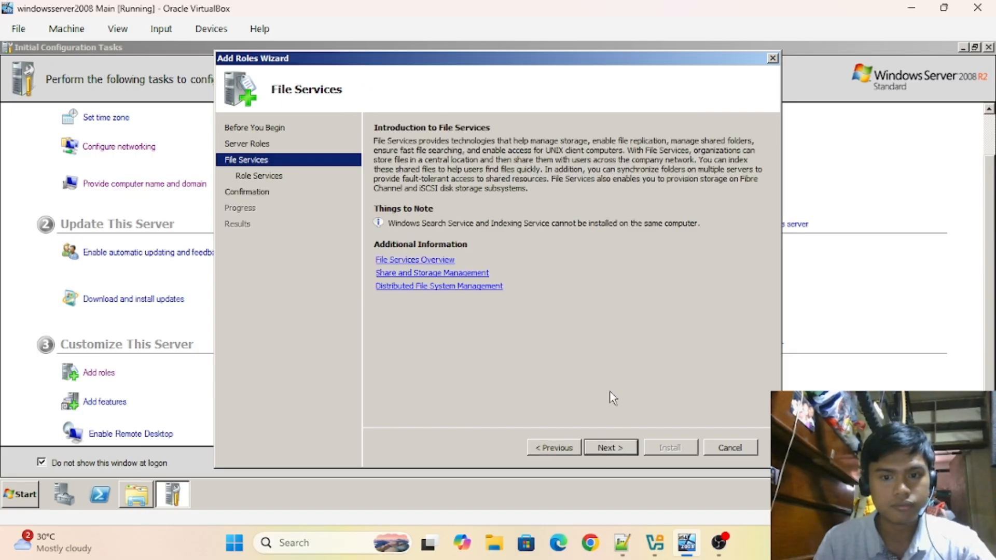
- Add Distributed File System, File Server Resource Manager and Services for Network File System role services
click(617, 448)
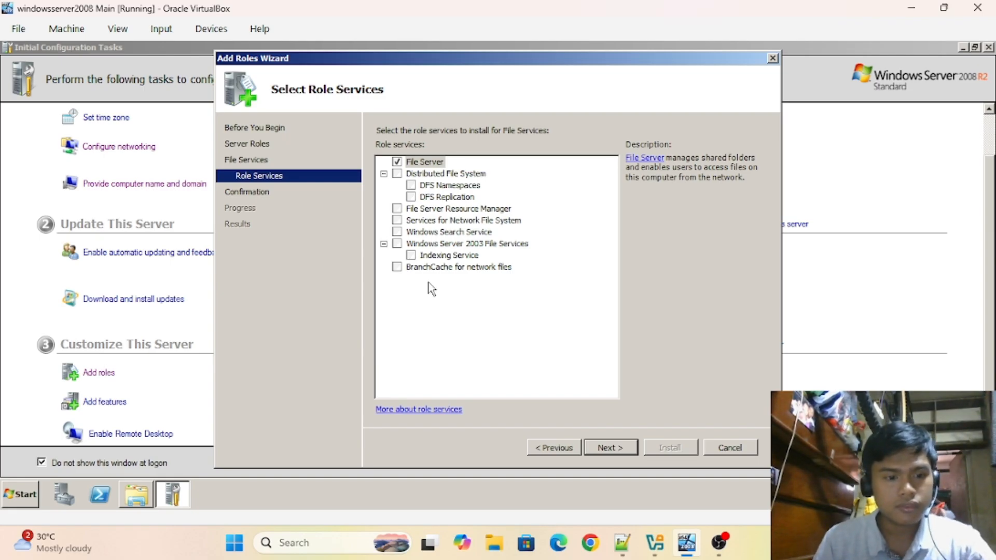
click(398, 174)
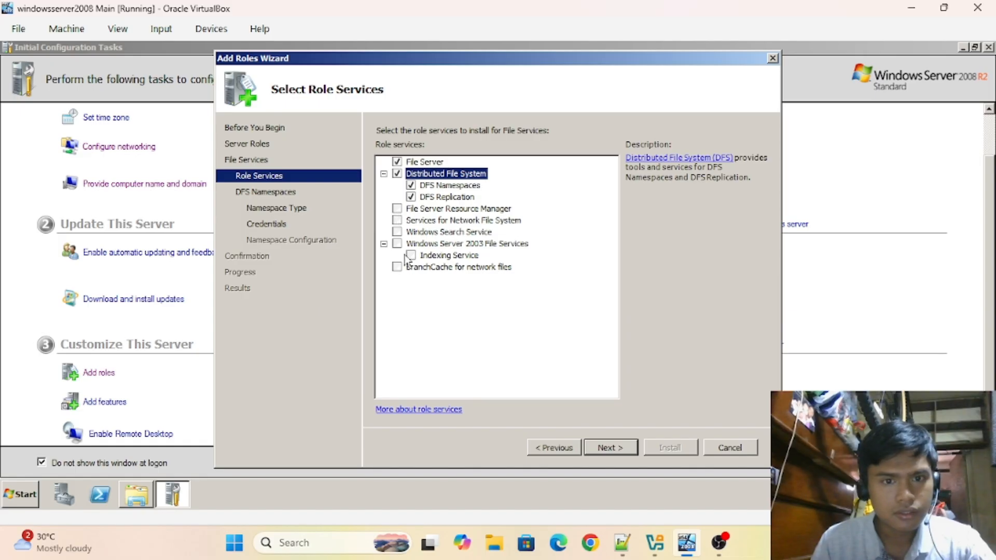
click(397, 209)
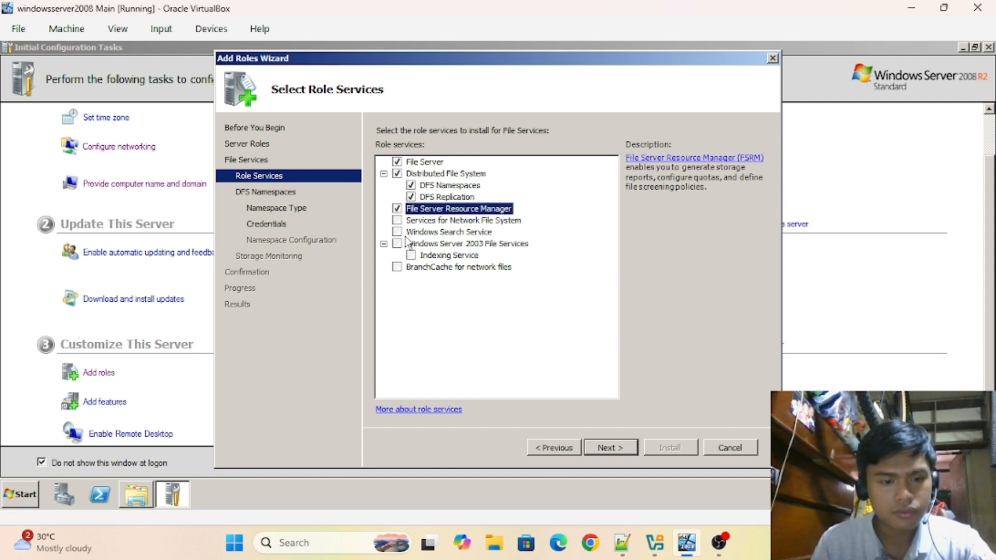
click(396, 221)
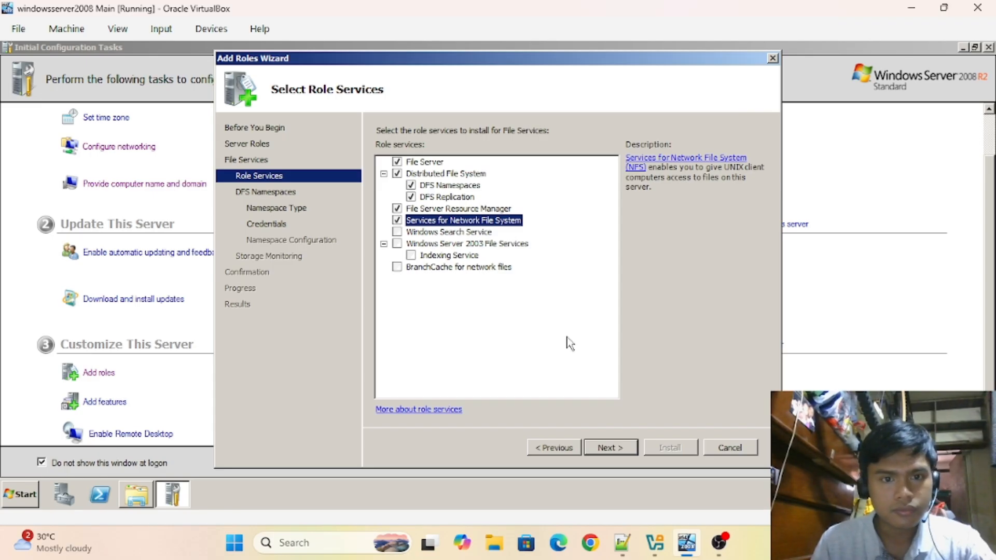
click(602, 447)
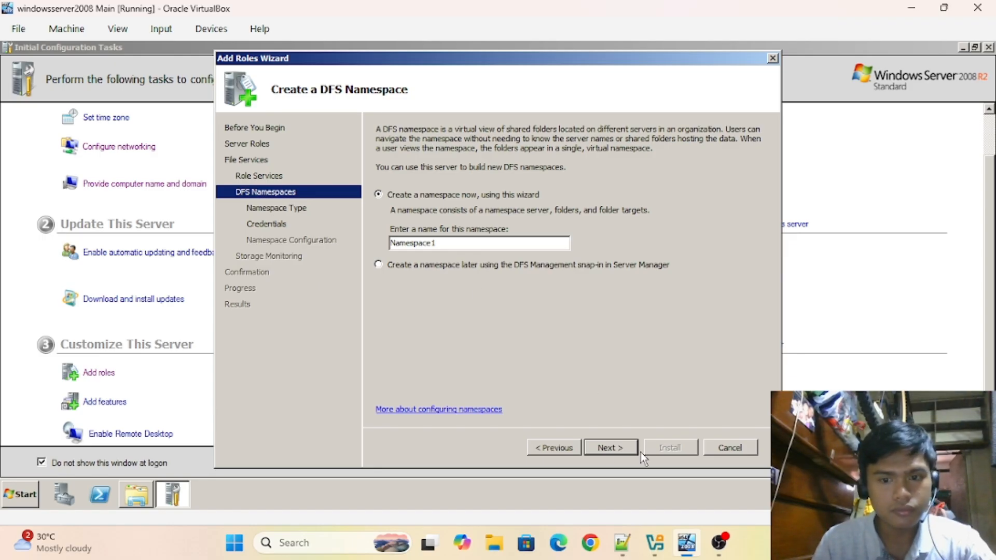
- Keep Namespace1, supply domain administrator credentials, and advance to Configure Namespace
click(606, 449)
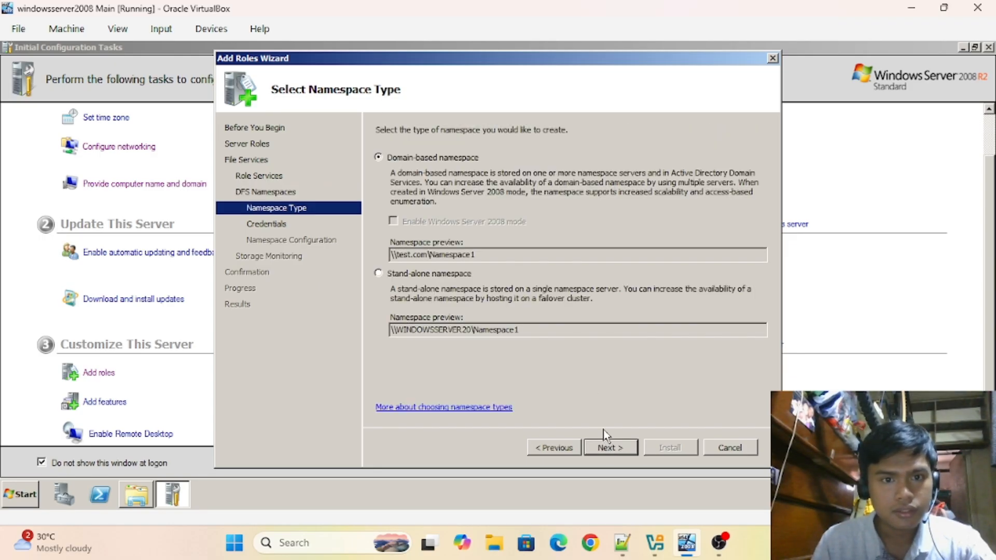
click(608, 448)
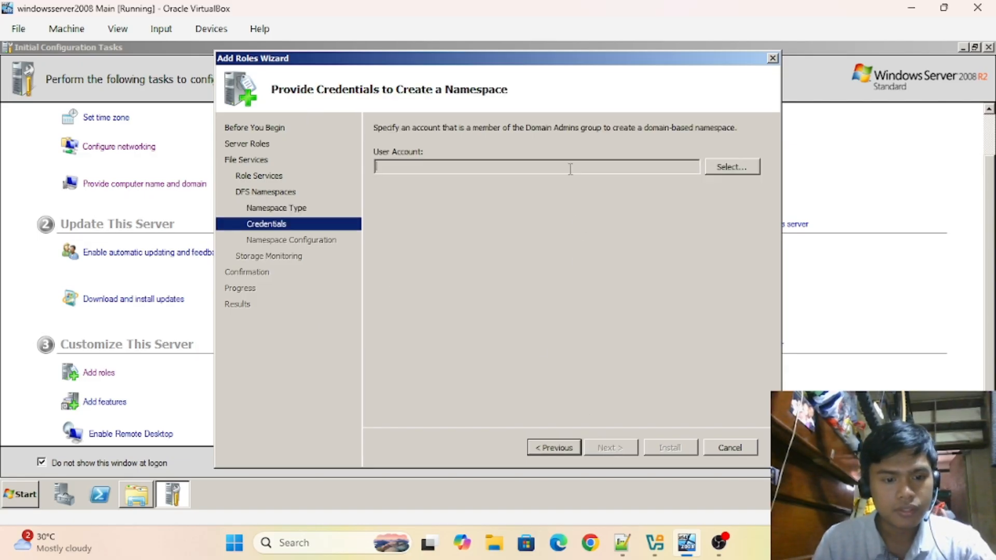
click(728, 170)
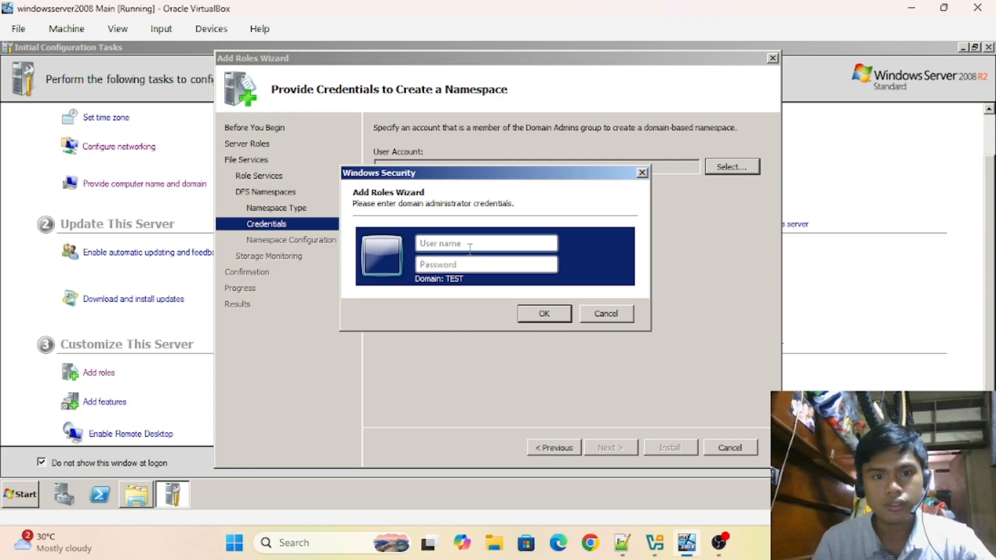
text(administr)
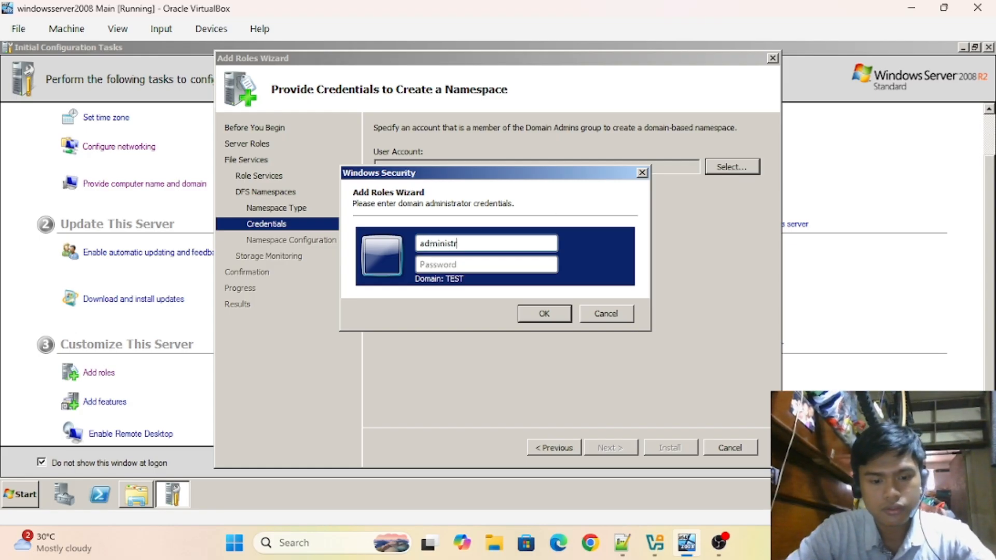
text(ator)
click(487, 268)
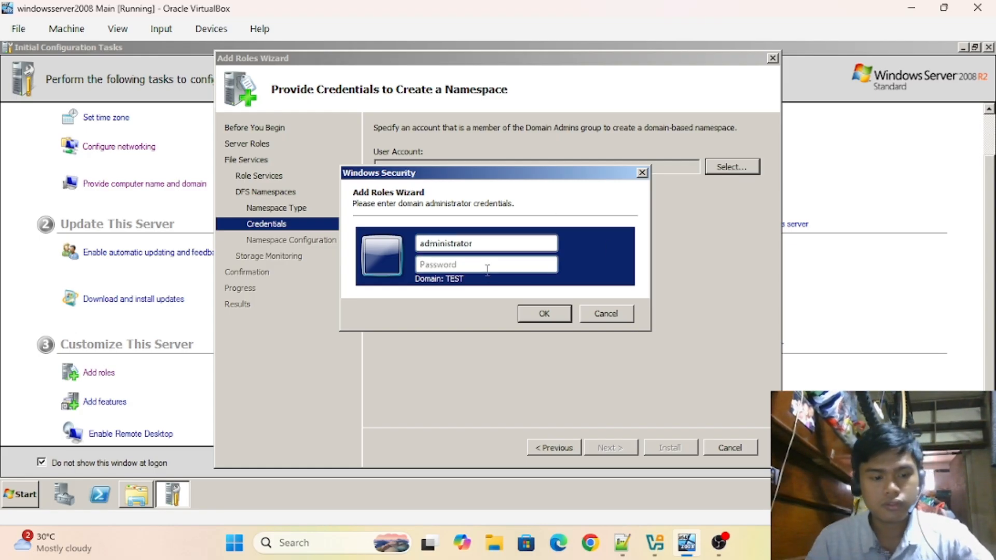
text(P)
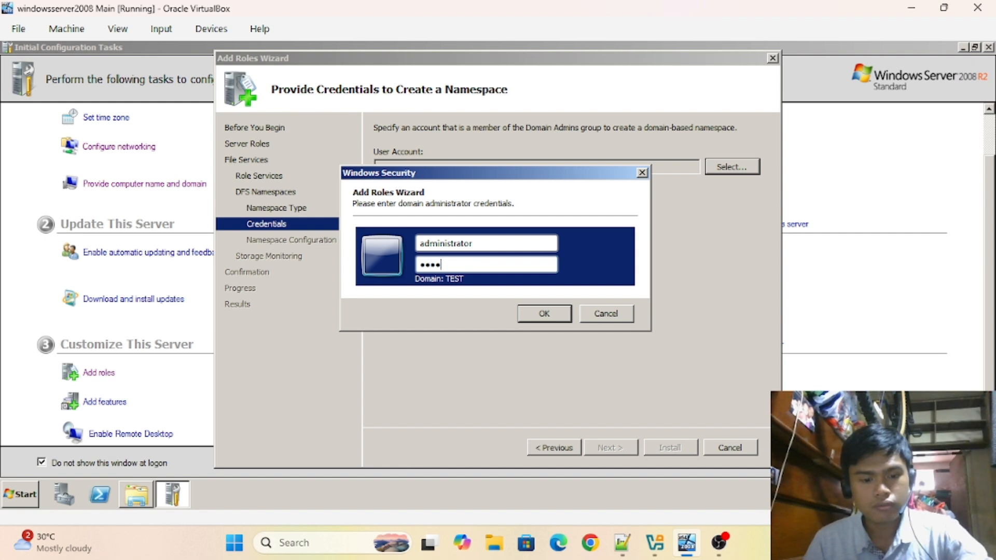
click(555, 320)
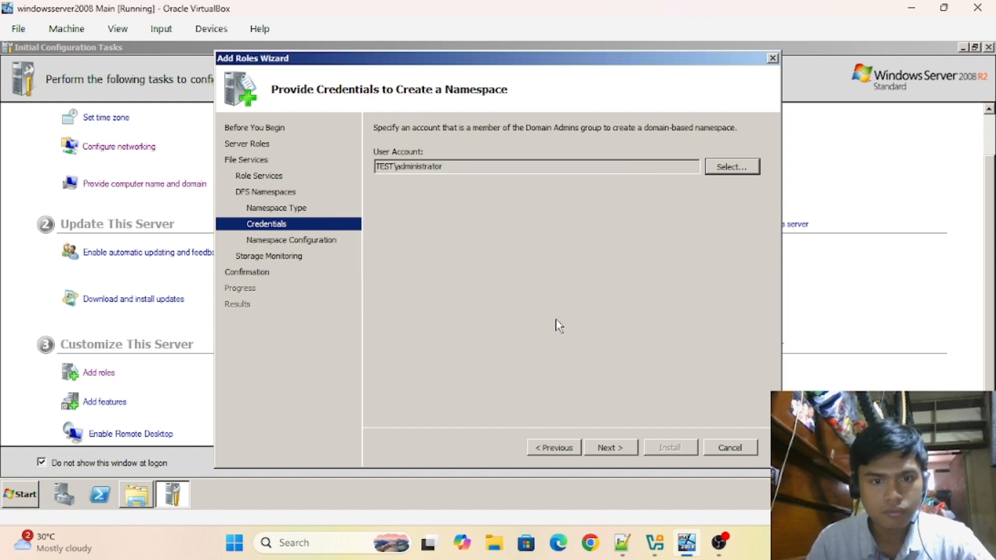
click(615, 447)
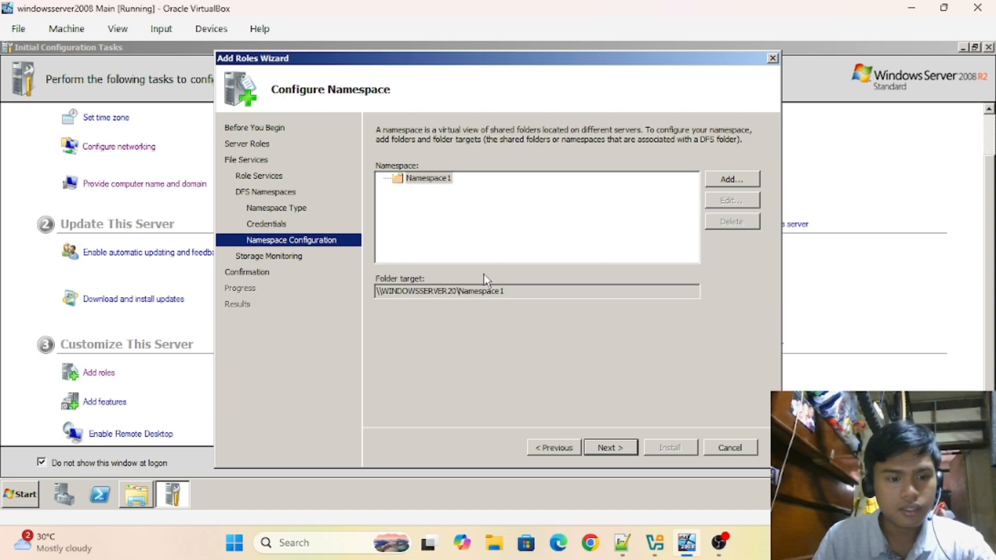
- Enable storage monitoring on Local Disk (C:), keep default report options, and install the roles
click(604, 447)
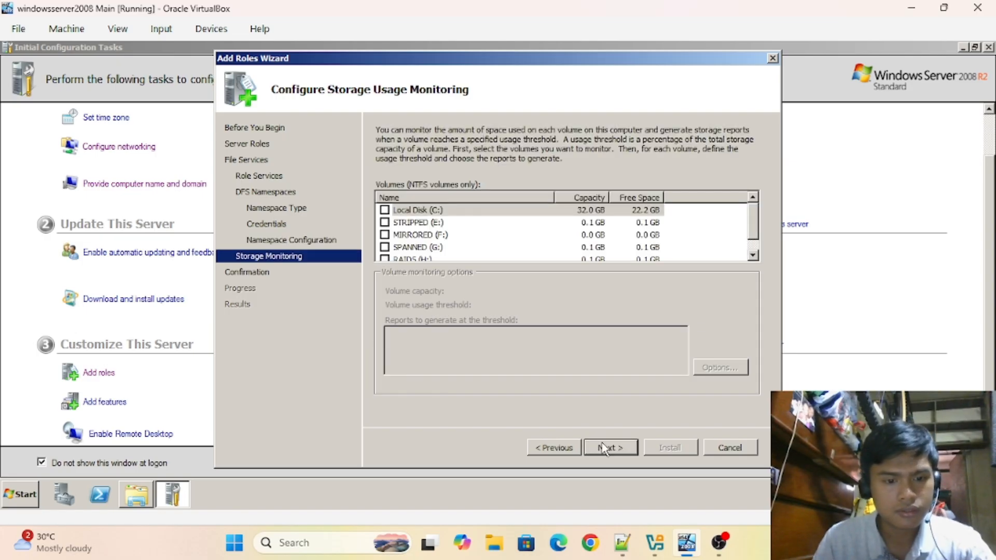
click(385, 210)
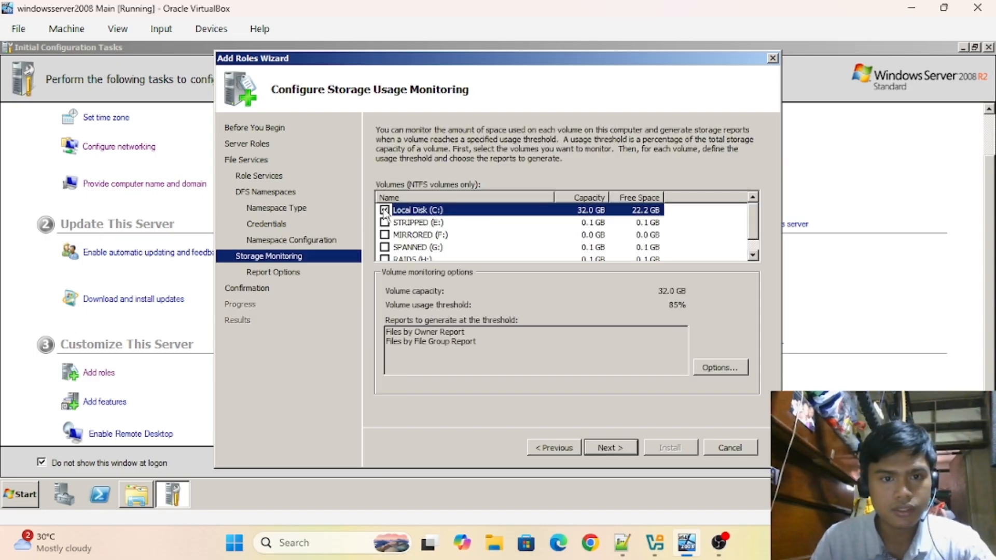
click(606, 448)
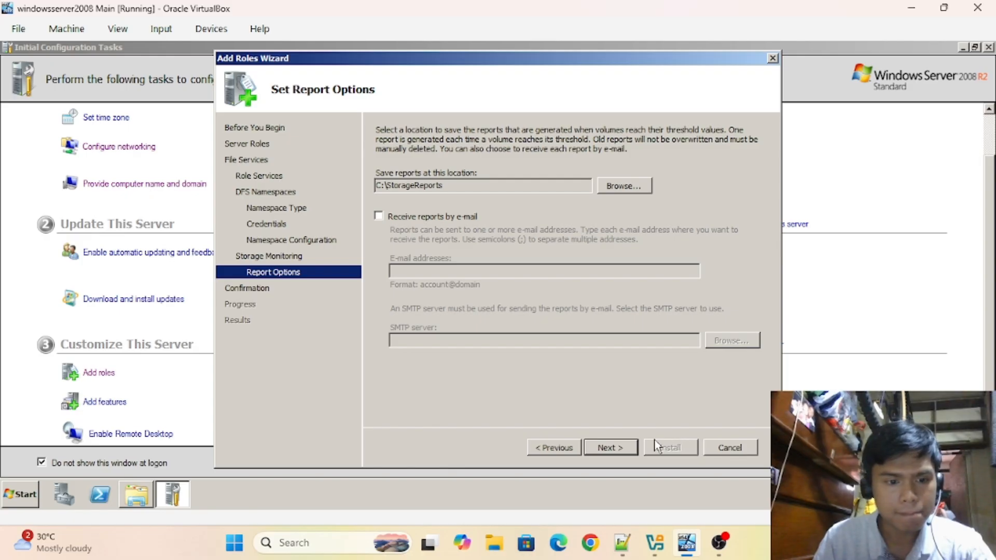
click(610, 447)
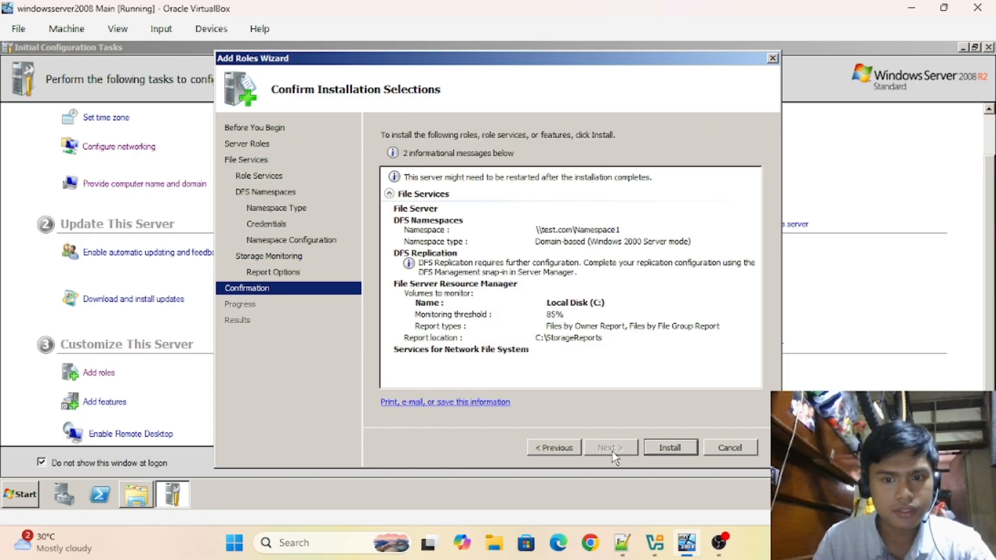
click(671, 449)
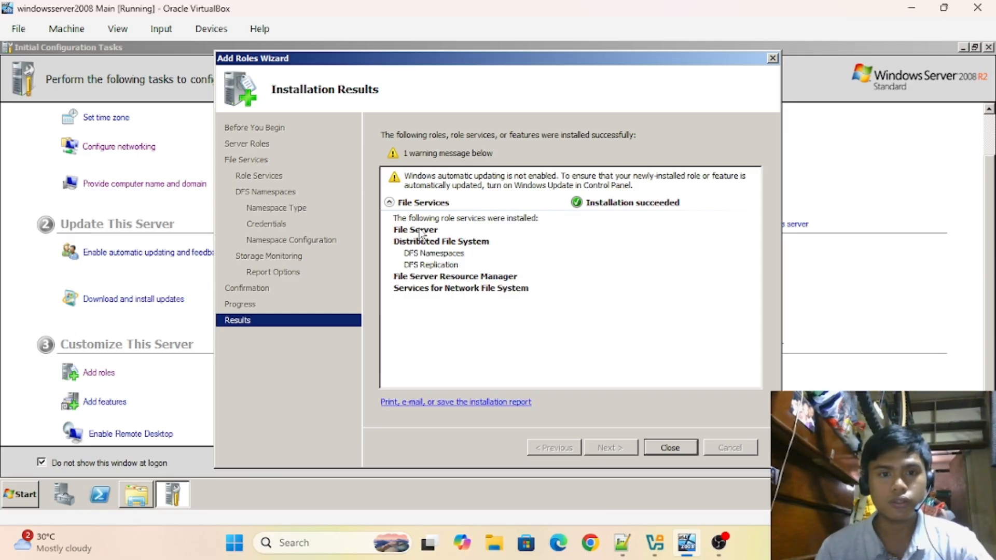
- Close the finished wizard and launch File Server Resource Manager from Administrative Tools
click(670, 448)
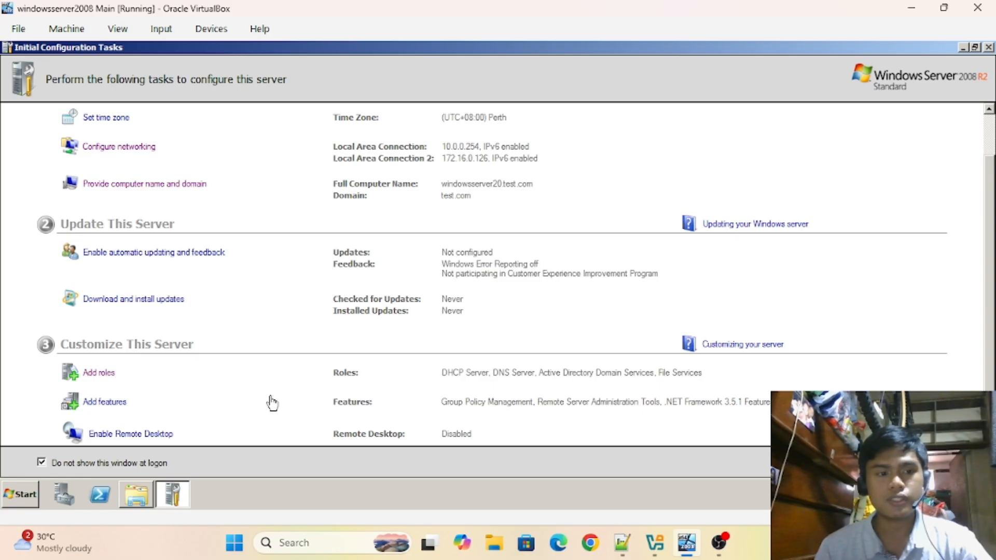
click(8, 497)
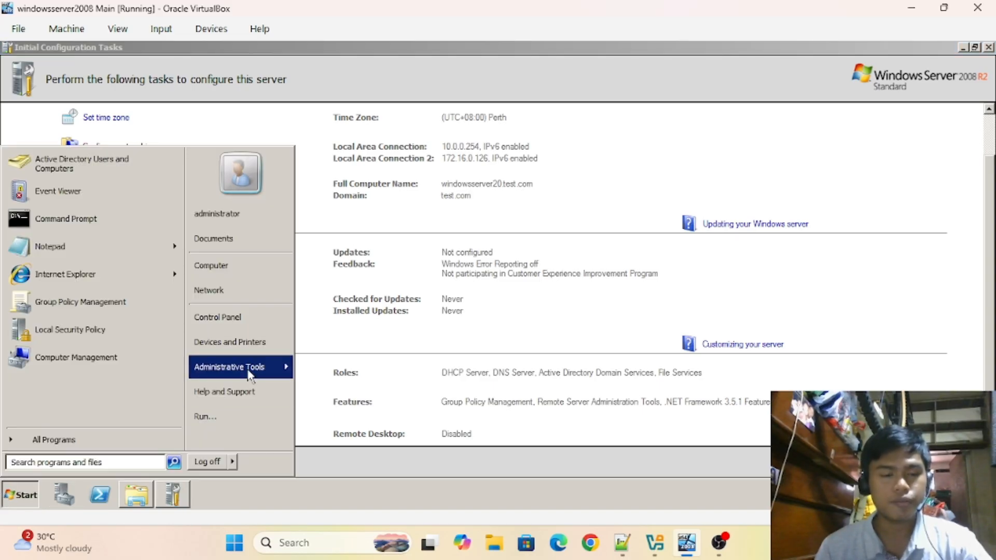
mouse_move(249, 375)
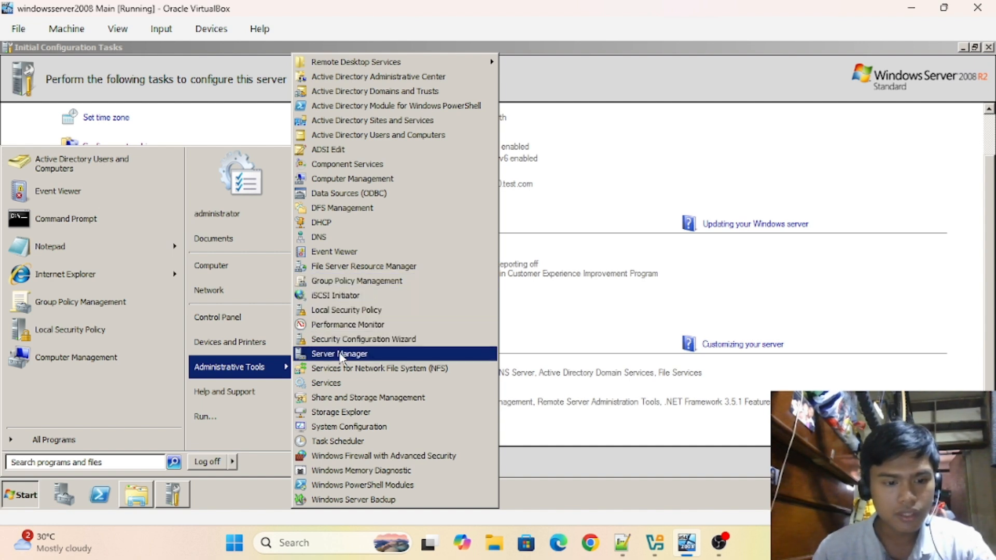
click(363, 272)
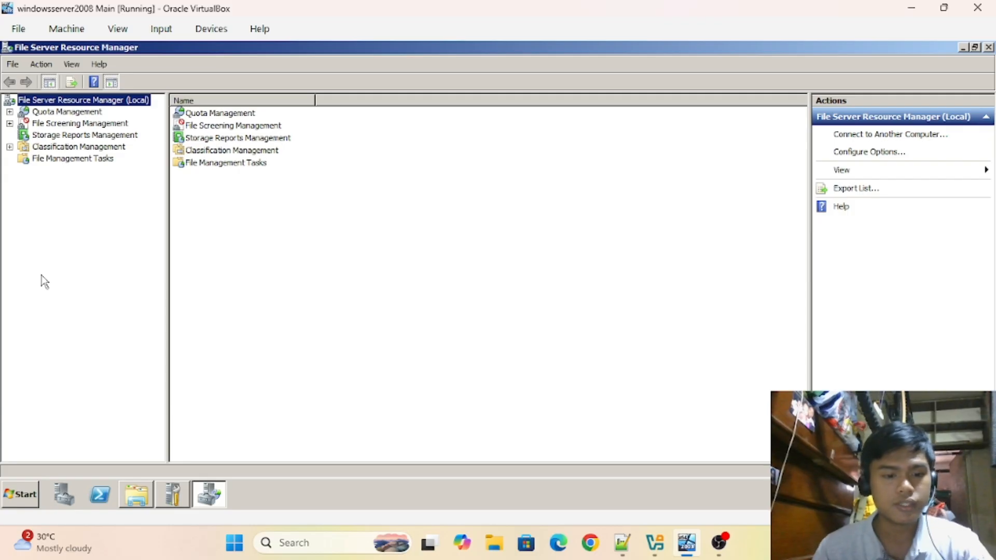
- Start a new quota template from the Quota Templates list under Quota Management
click(9, 112)
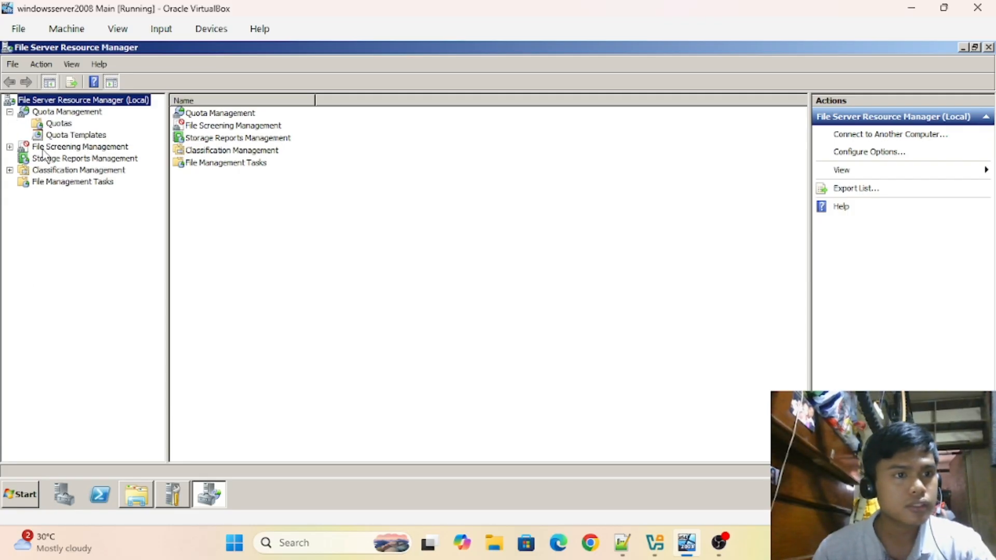
click(73, 134)
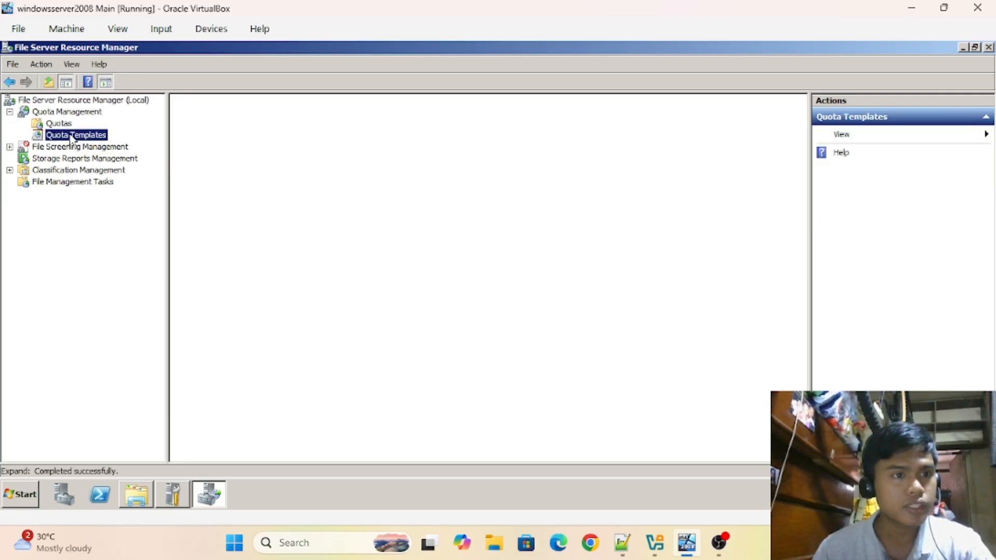
right_click(340, 278)
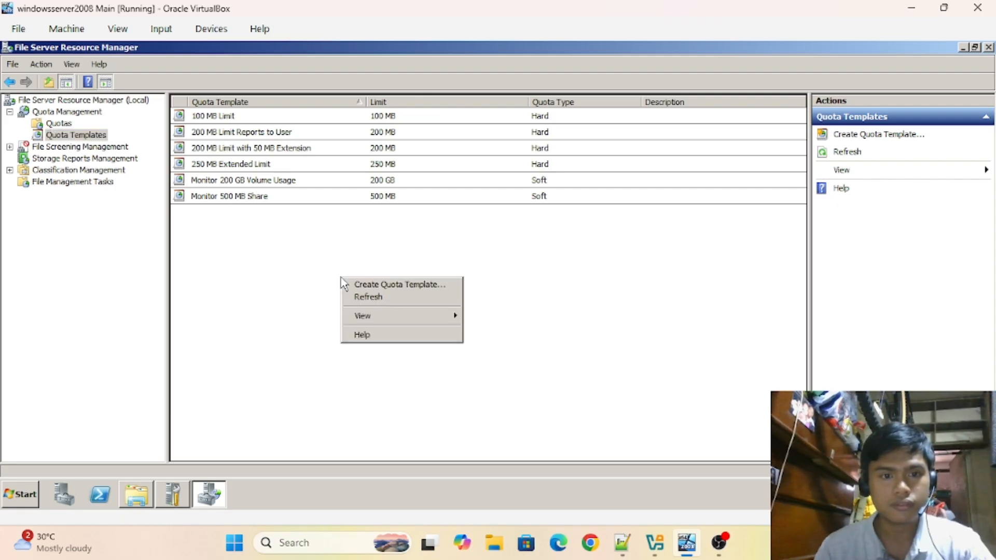
click(407, 287)
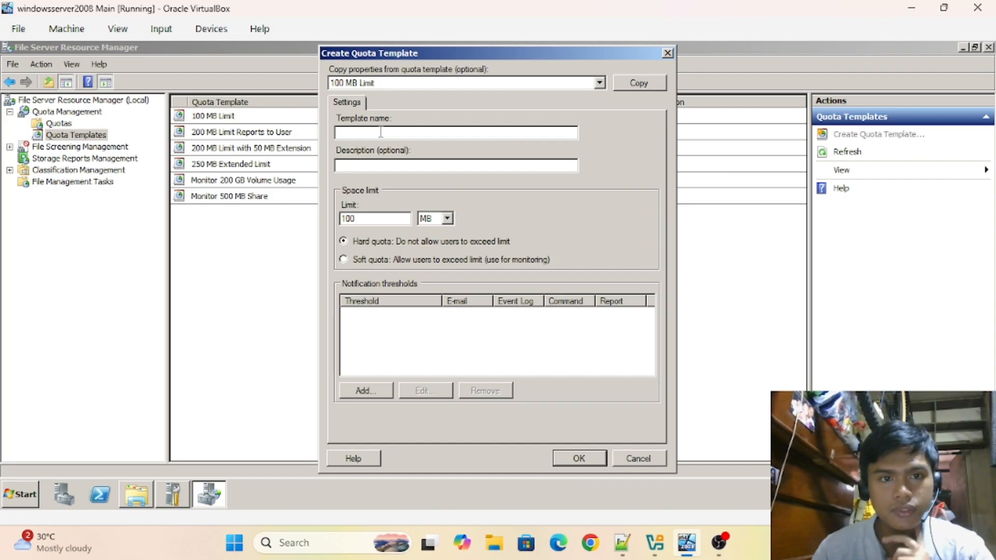
- Name the template 1GB and set its space limit to 1 GB
click(406, 132)
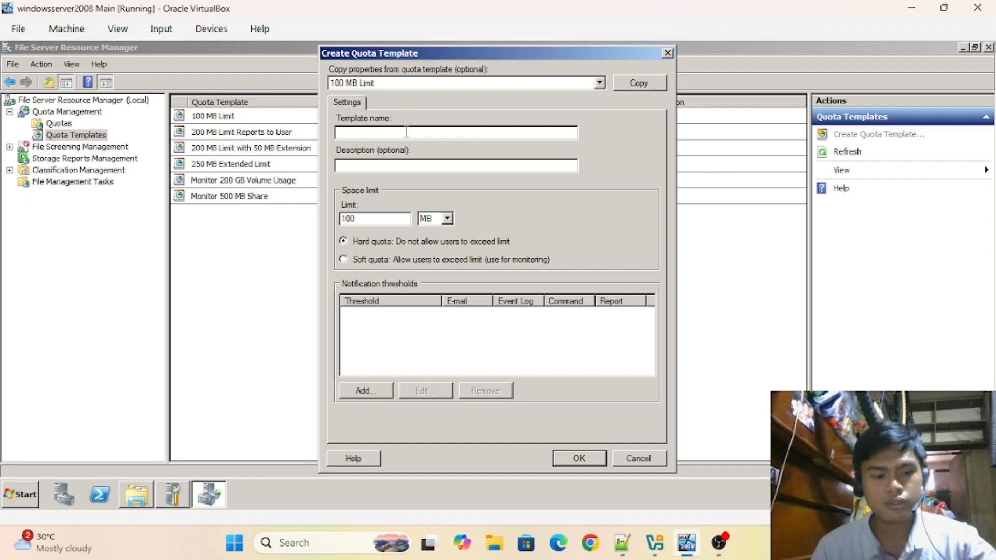
text(1GB)
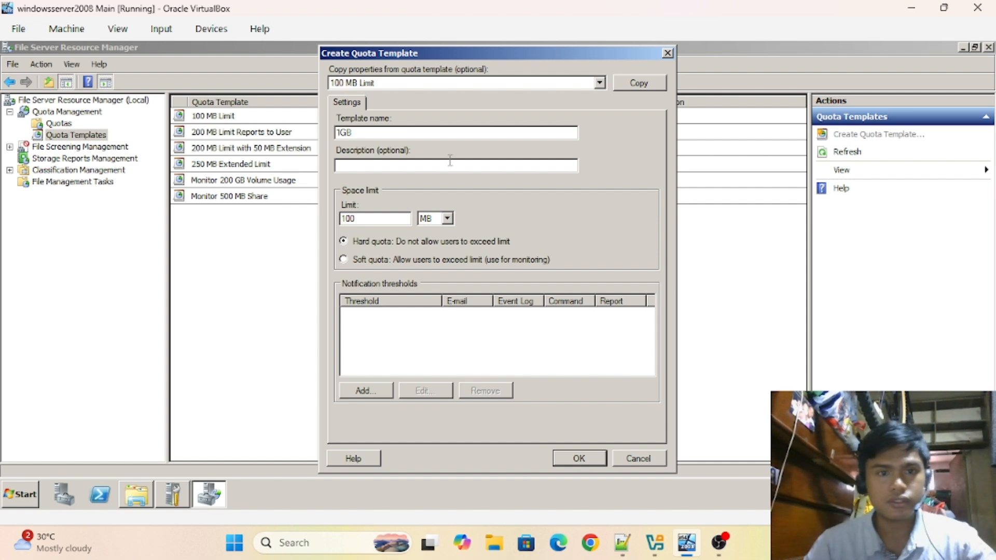
click(447, 218)
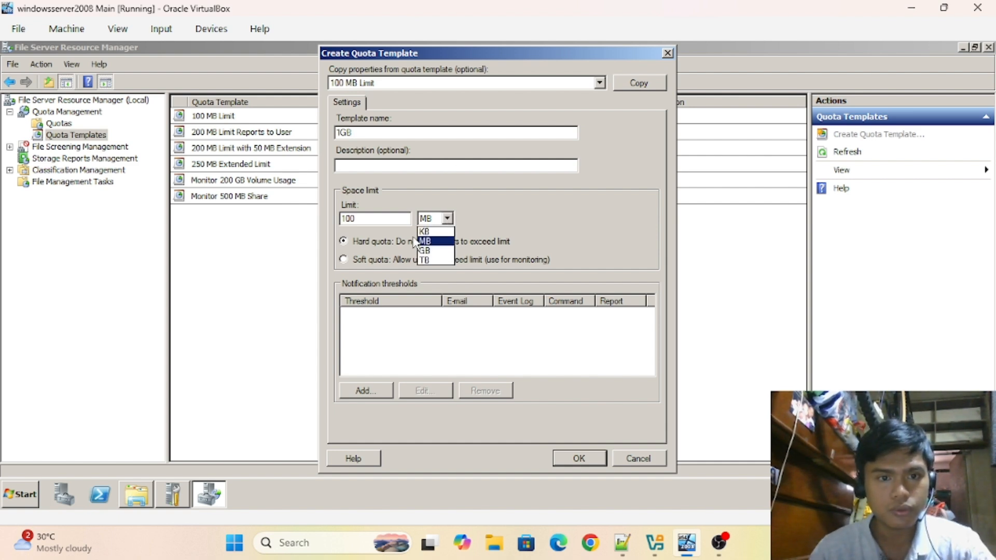
click(390, 219)
key(BackSpace)
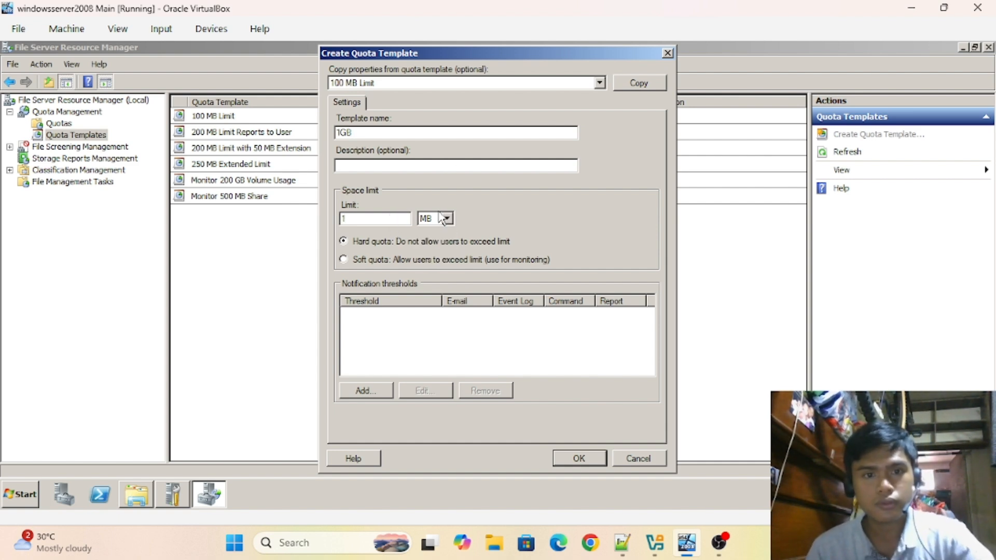
click(446, 219)
click(435, 250)
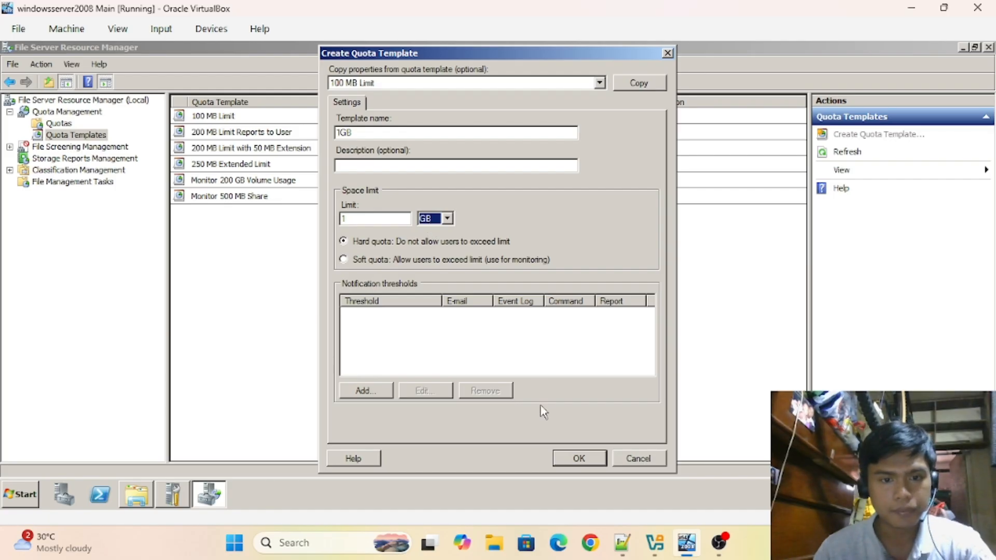
- Save the 1GB quota template
click(579, 458)
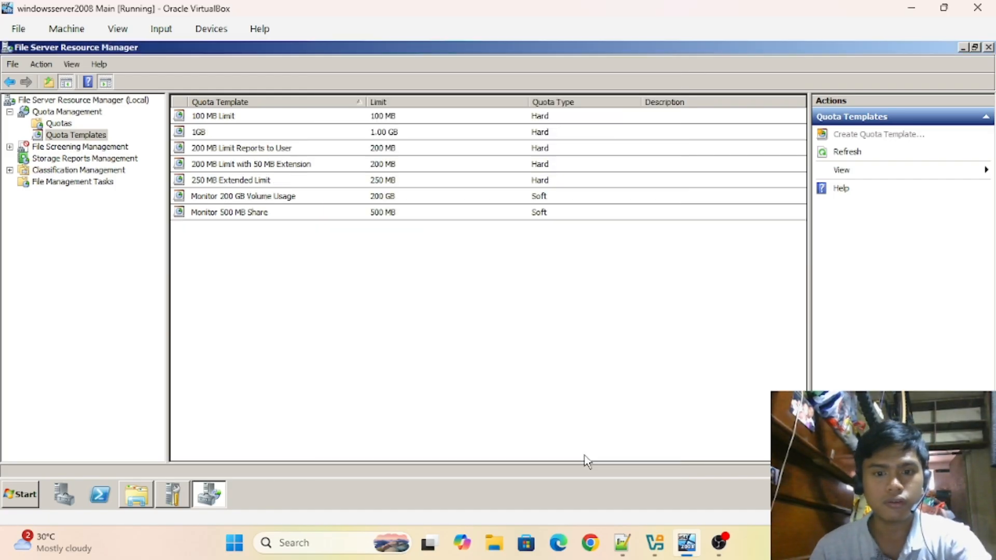
click(222, 134)
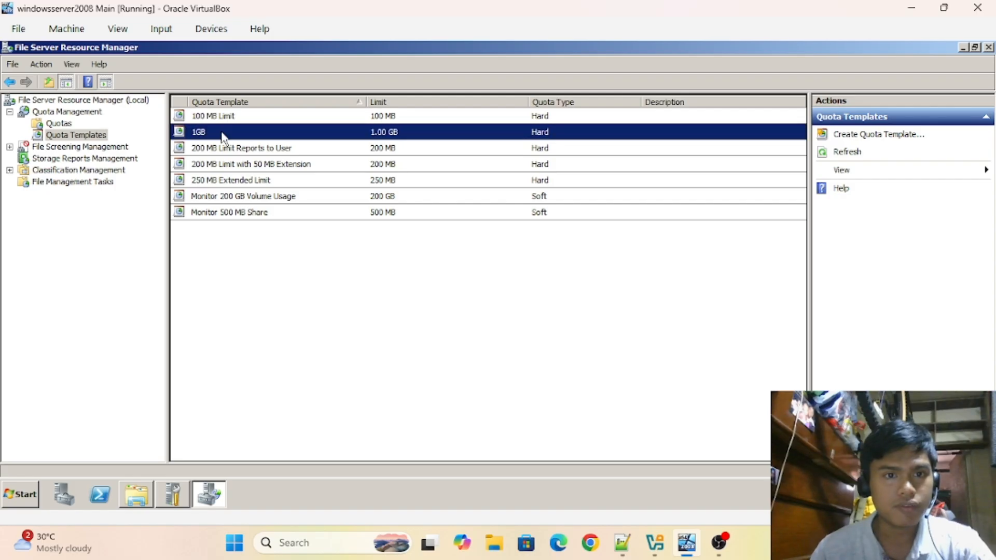
click(247, 263)
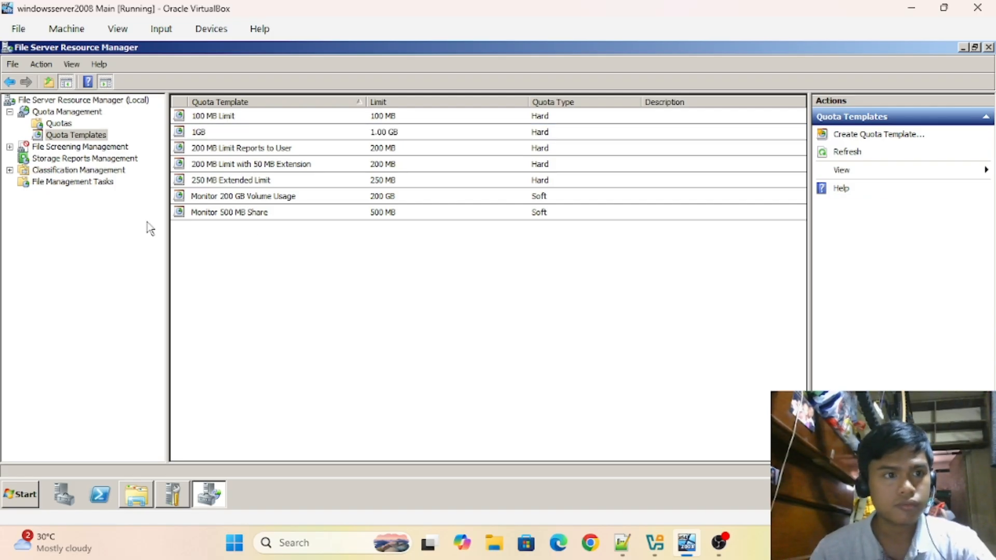
- Start a new file group named General, then bring up the OS Setups notes
click(10, 147)
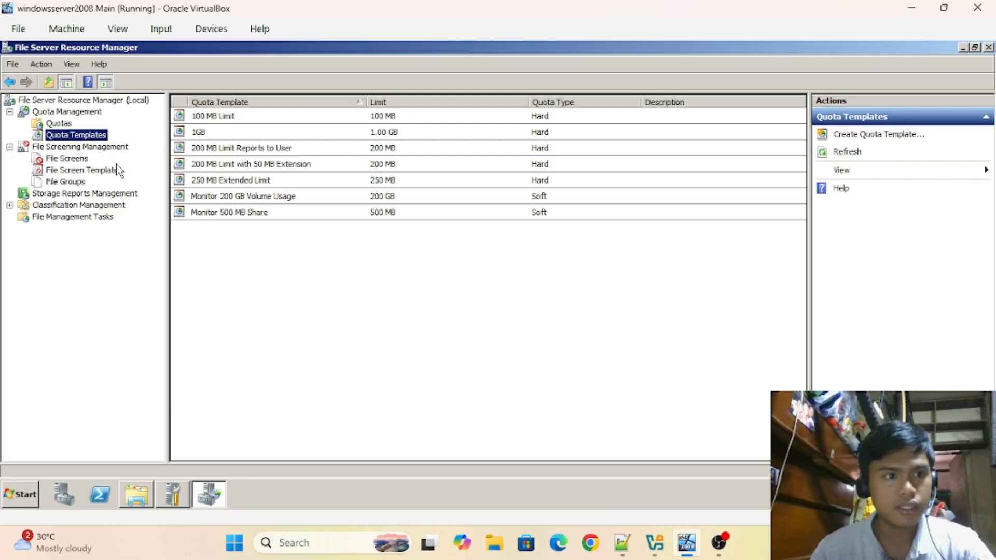
click(81, 184)
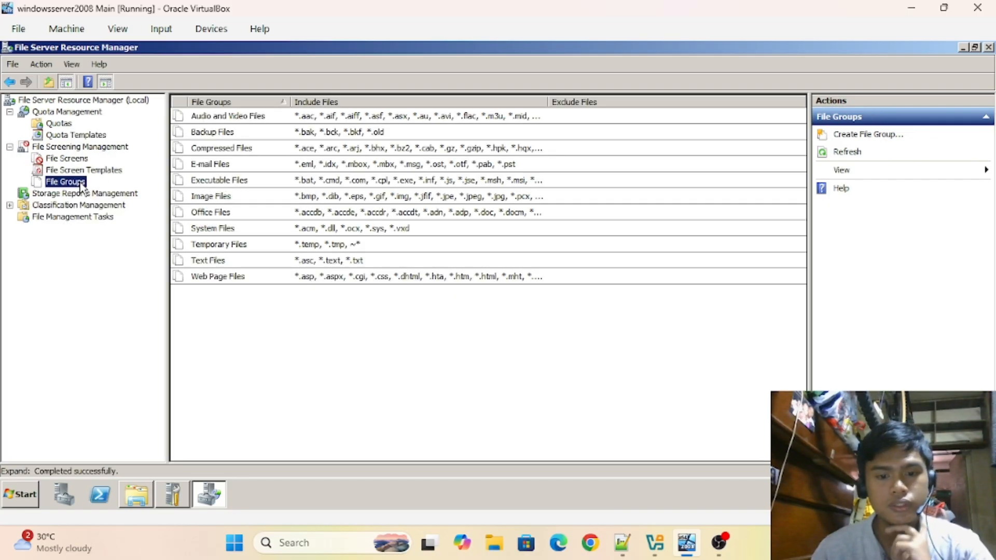
right_click(428, 332)
click(473, 338)
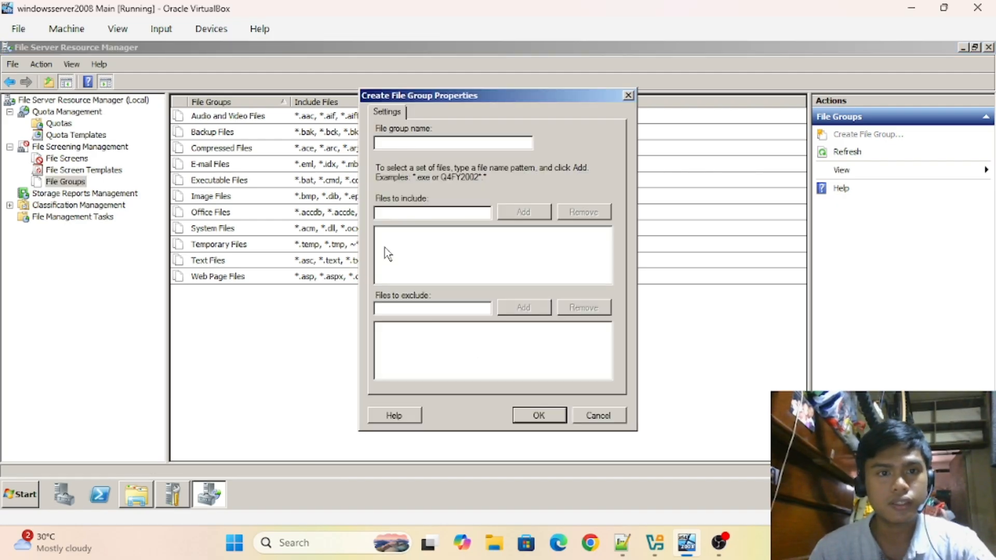
text(Ge)
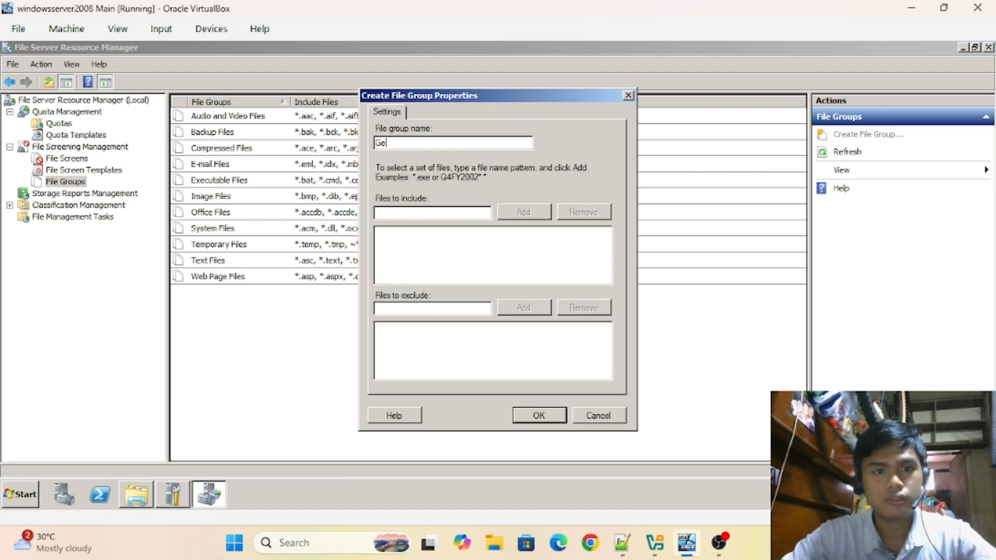
text(neral)
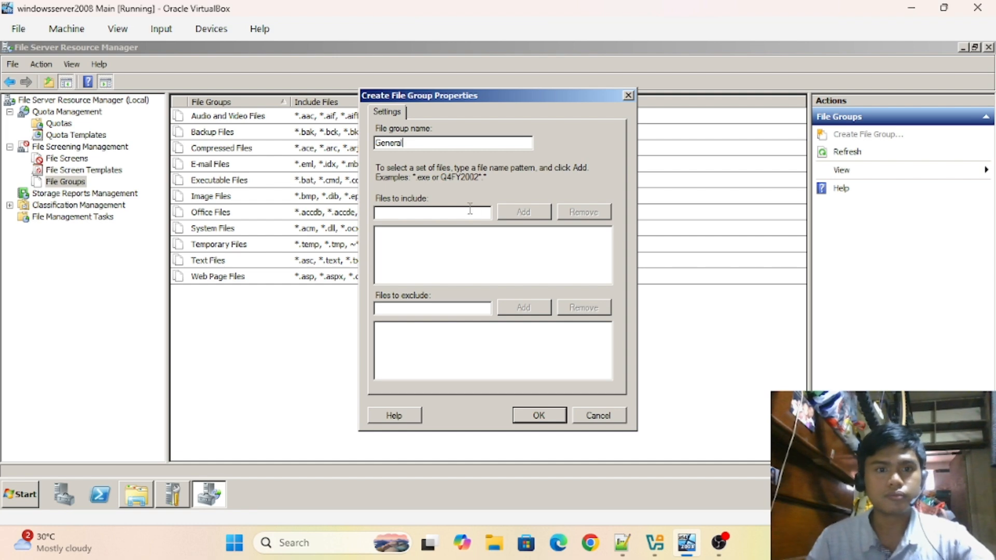
click(622, 542)
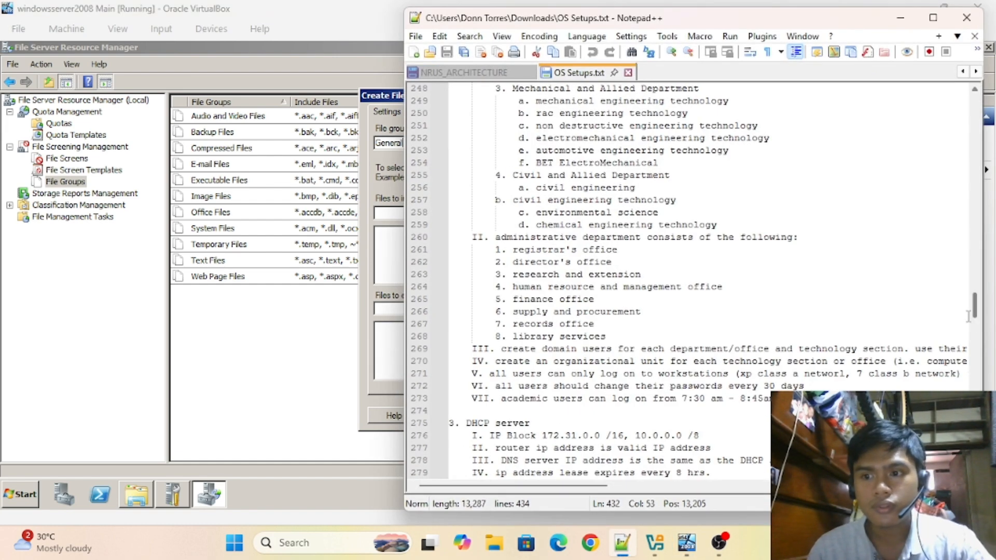
- Scroll the notes to the allowed extensions: .ppt, .doc, .docx, .xls, .pptx, .pdf
drag(974, 314, 975, 335)
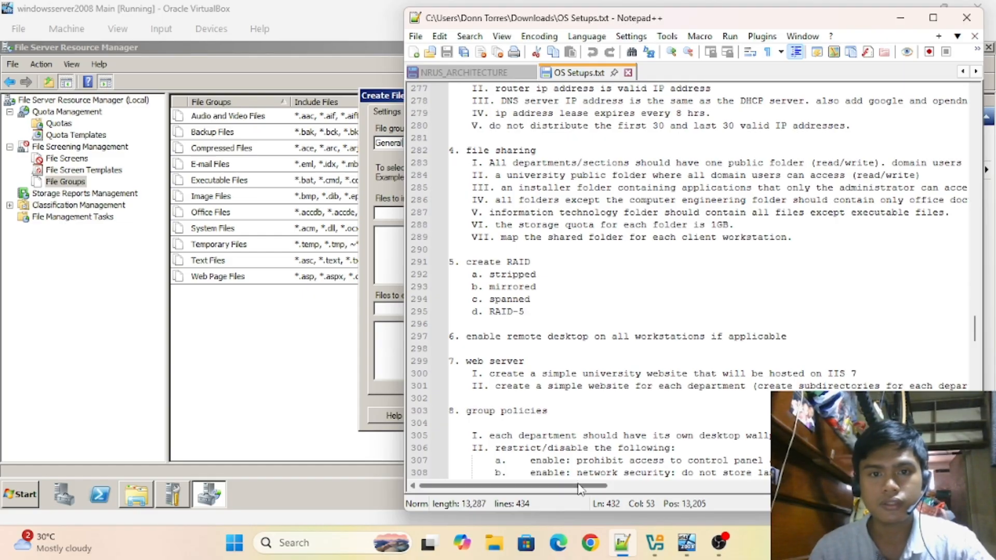
drag(579, 487, 706, 449)
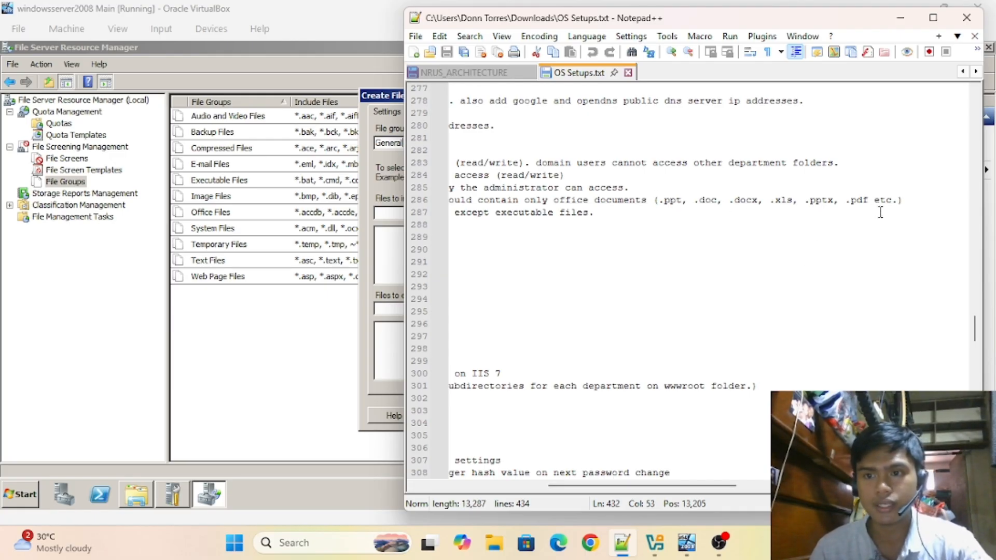
- Include .ppt, .doc, .docx, .xls, .pdf and .pptx in the General file group and save it
click(388, 212)
click(406, 216)
text(.ppt)
key(Return)
text(.doc)
key(Return)
text(.docx)
click(525, 213)
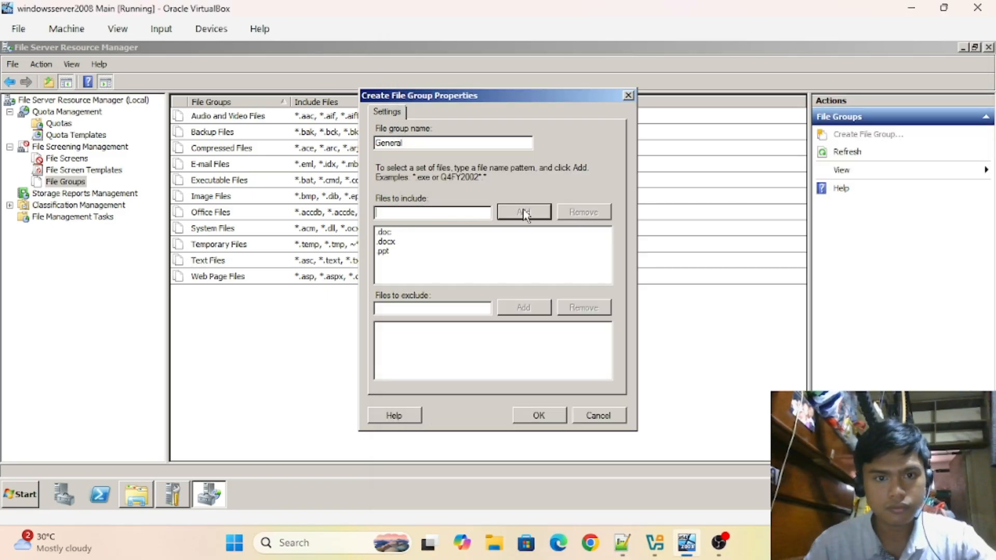
text(.xls)
key(Return)
text(.pdf)
key(Return)
text(.pptx)
key(Return)
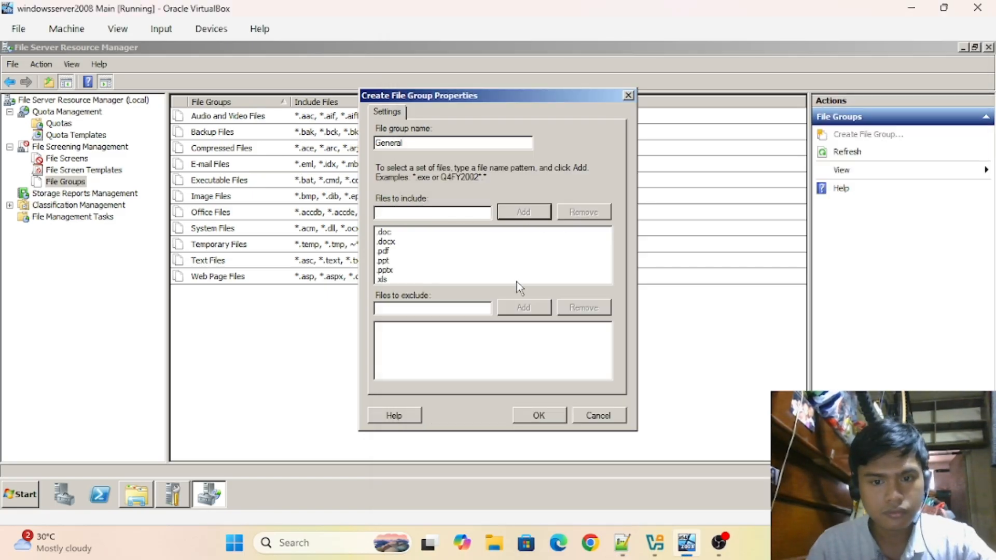
click(538, 416)
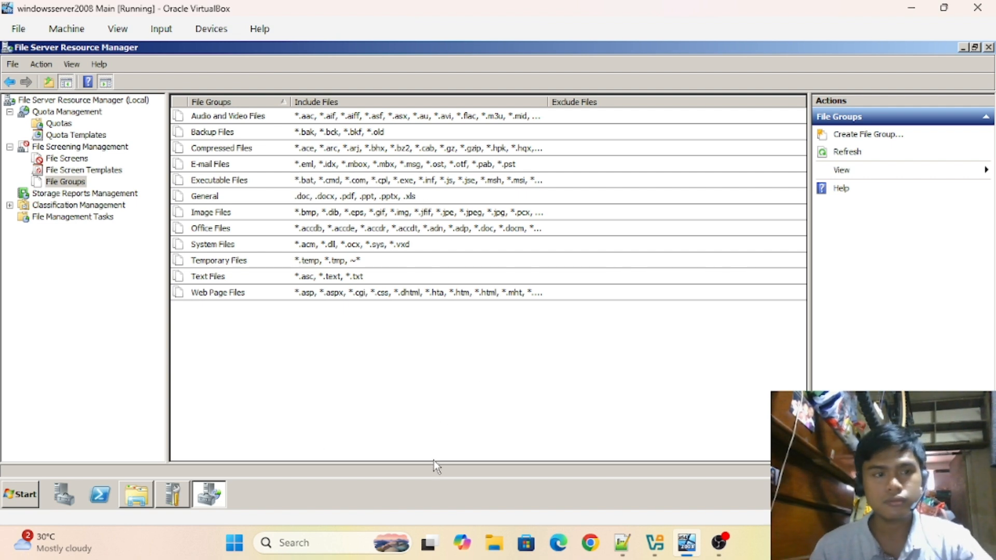
- Start a new file screen template named General
click(102, 173)
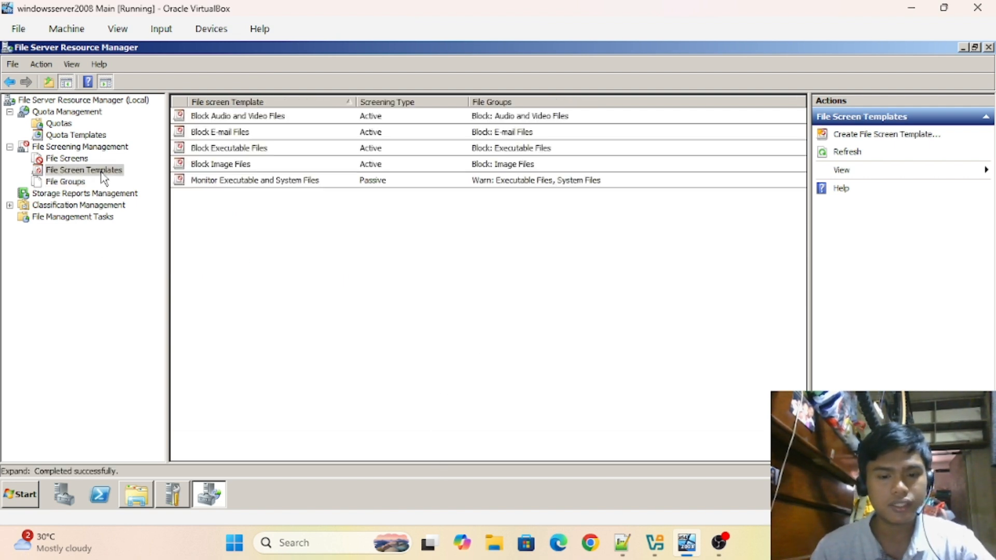
right_click(399, 266)
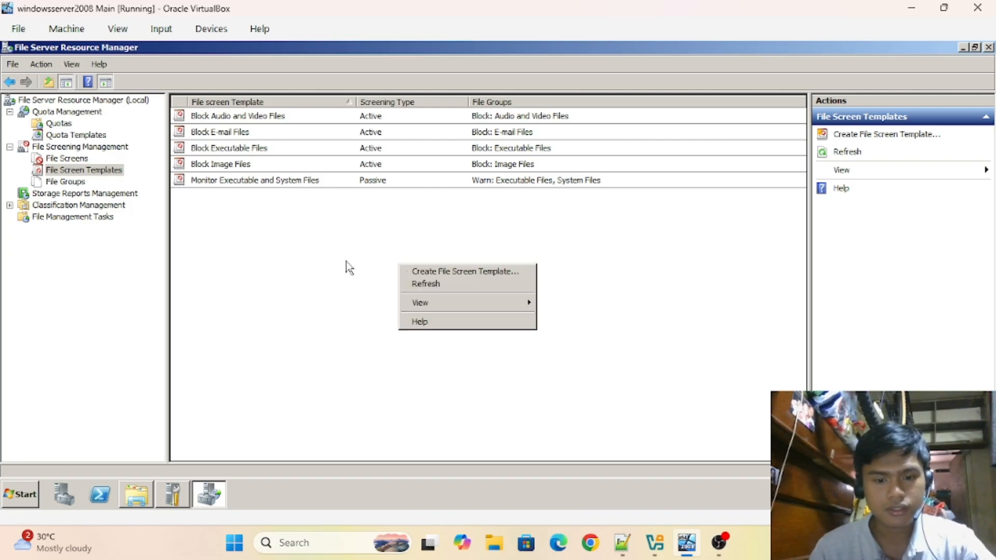
click(455, 272)
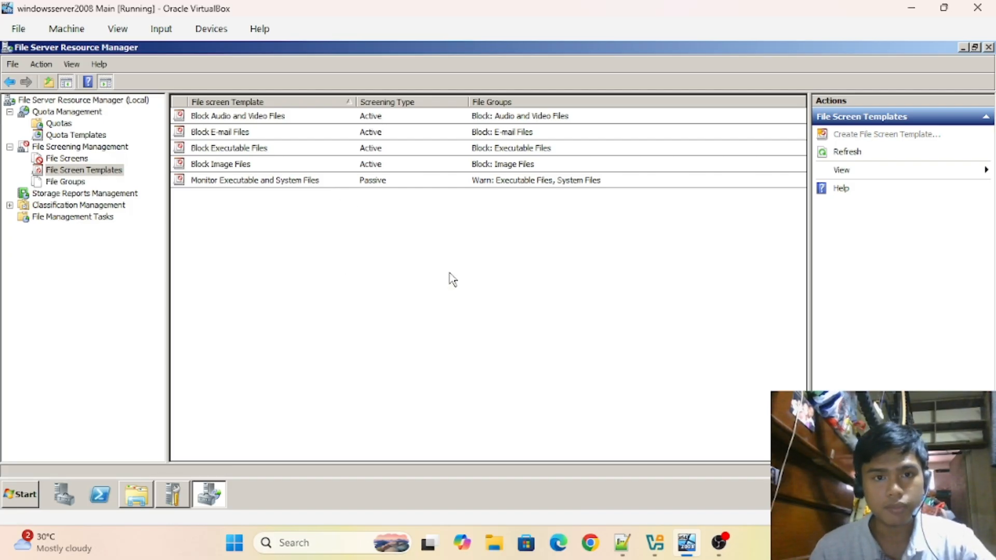
click(424, 128)
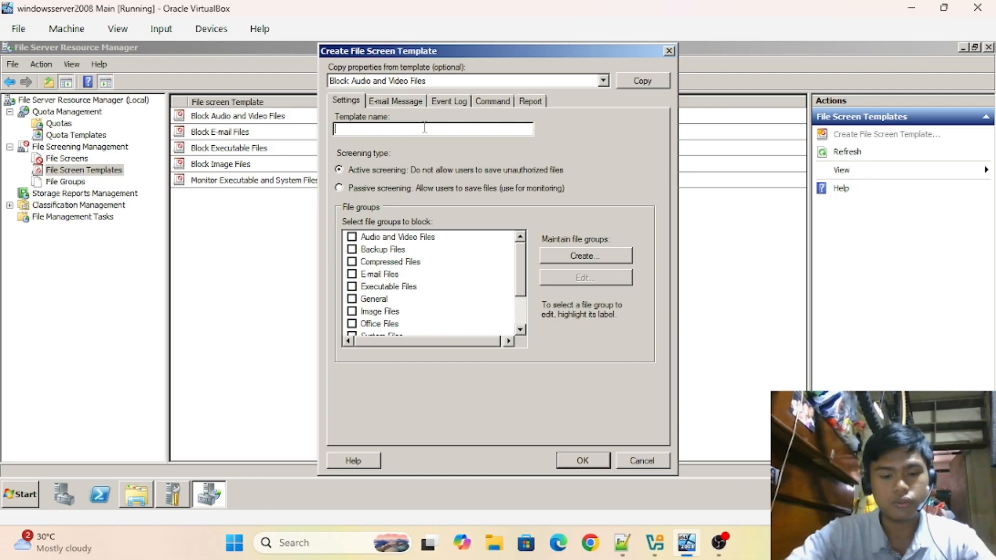
text(General)
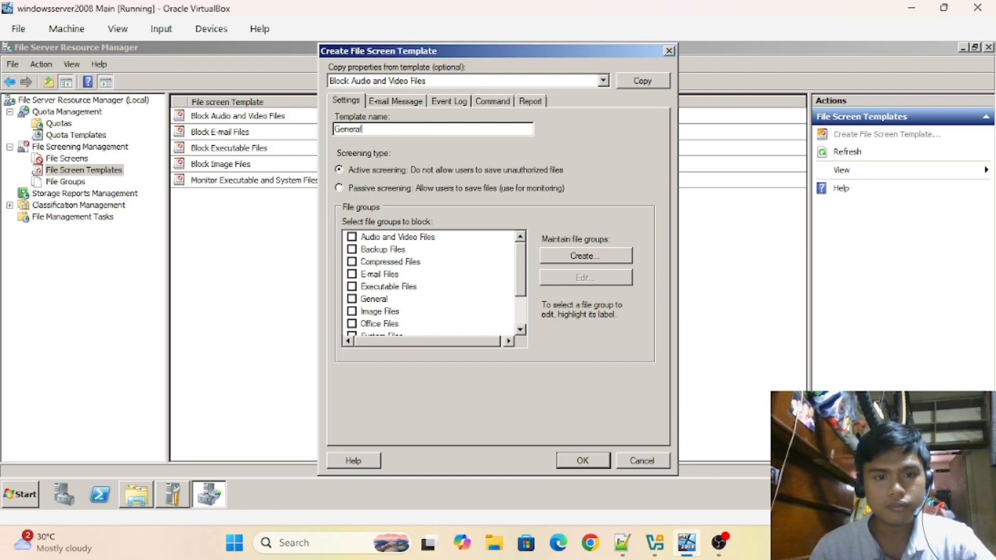
- Block every file group except General, Audio and Video through Web Page Files, and save
click(351, 236)
click(351, 249)
click(351, 261)
click(352, 273)
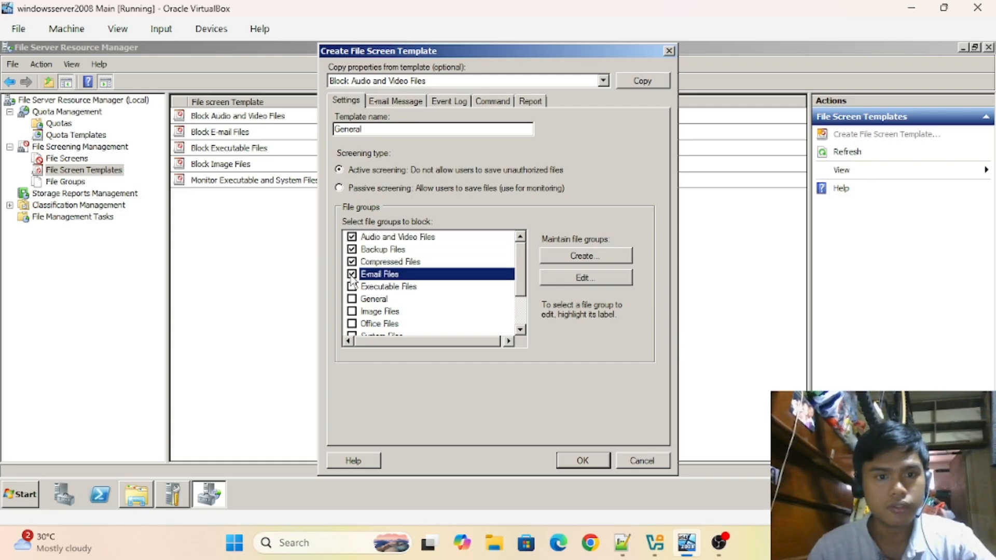
click(352, 286)
click(351, 311)
click(352, 324)
click(352, 334)
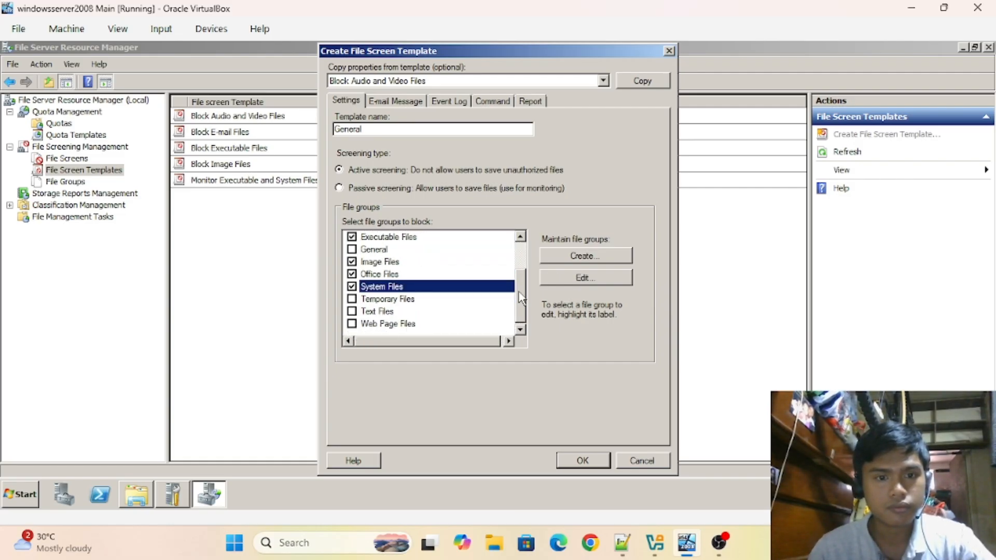
click(352, 299)
click(352, 311)
click(352, 324)
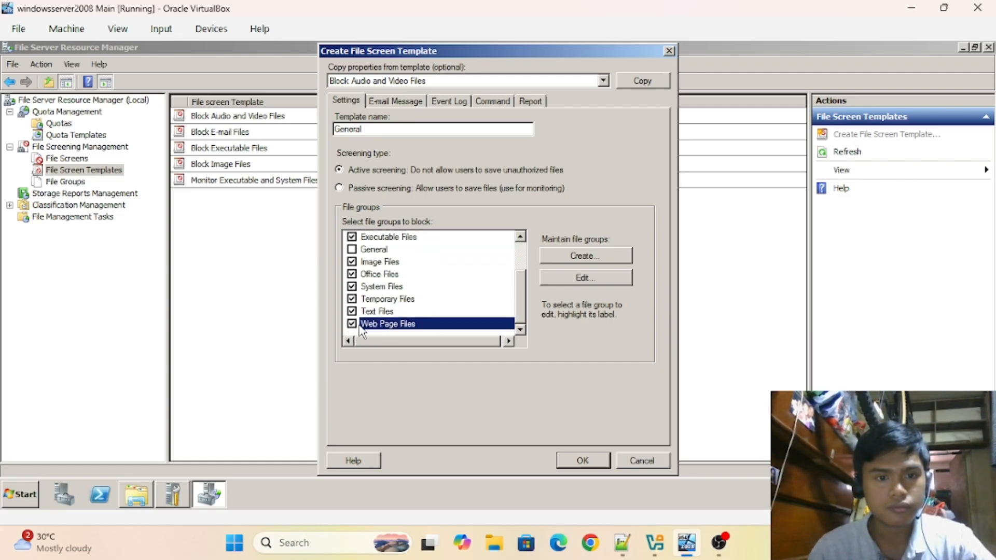
click(582, 461)
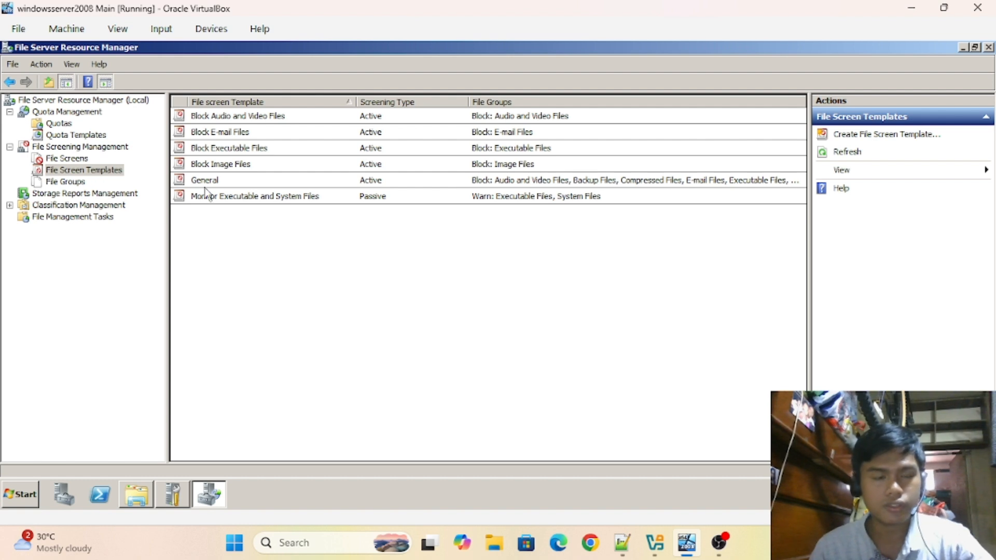
- Start another file screen template named IT
right_click(323, 252)
click(344, 258)
click(422, 134)
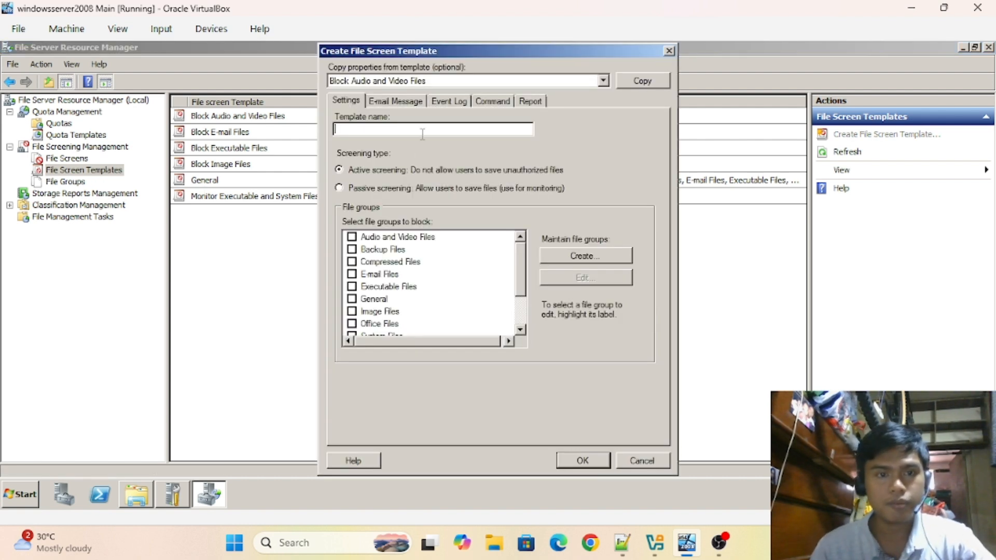
text(IT)
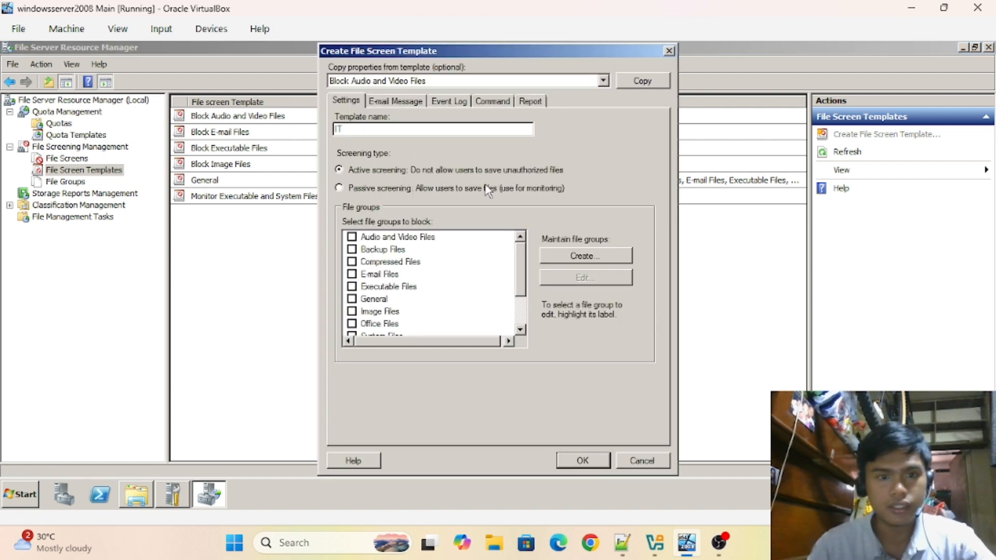
- Block all file groups, including General, except Executable Files, and save the template
click(355, 237)
click(353, 249)
click(352, 262)
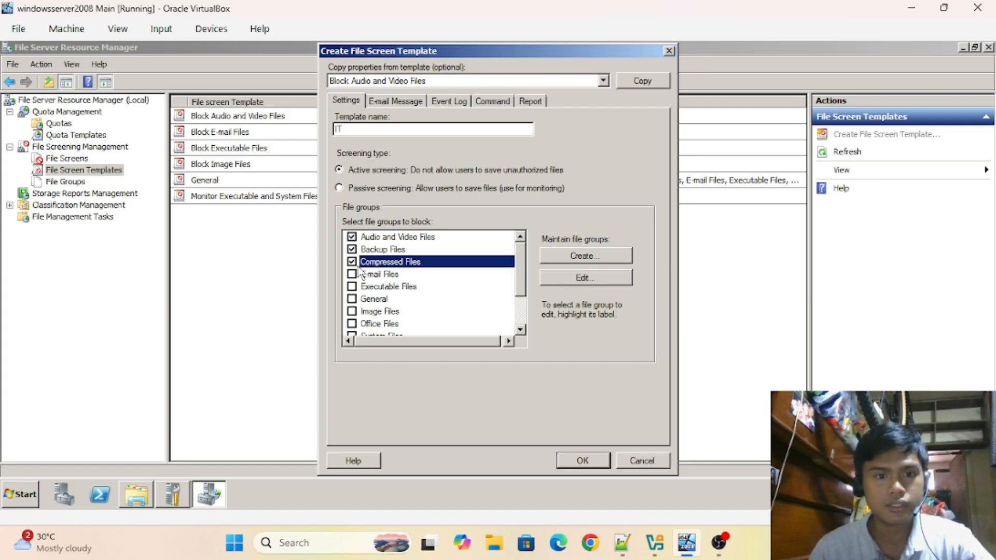
click(353, 275)
click(352, 299)
click(352, 311)
click(351, 324)
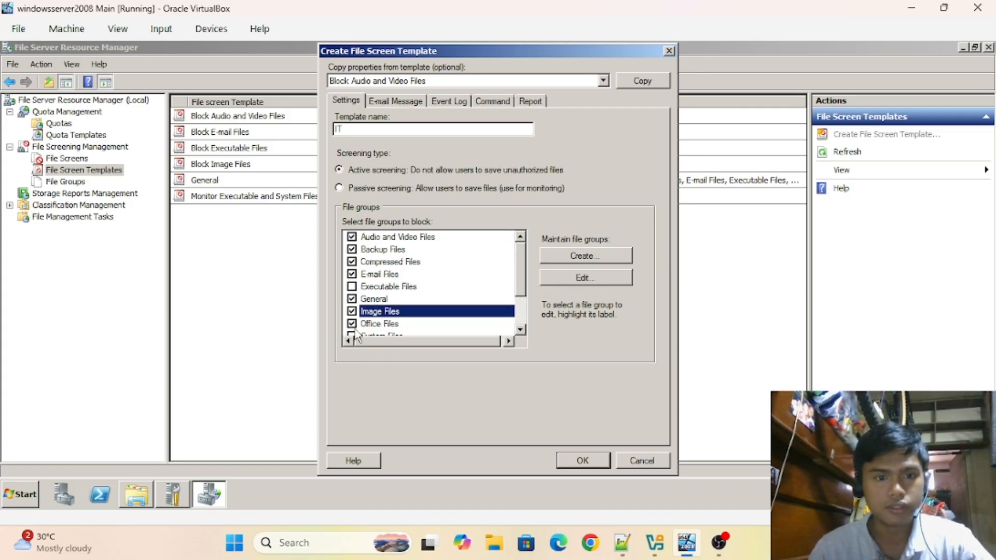
click(352, 333)
mouse_move(520, 265)
mouse_down()
mouse_move(521, 296)
mouse_move(524, 253)
mouse_up()
click(351, 299)
click(352, 311)
click(353, 323)
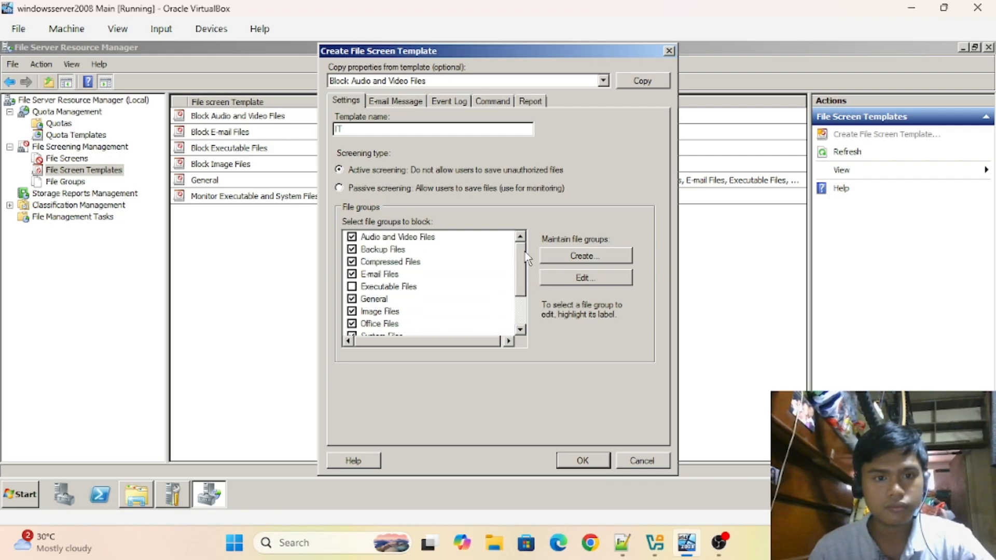
click(597, 460)
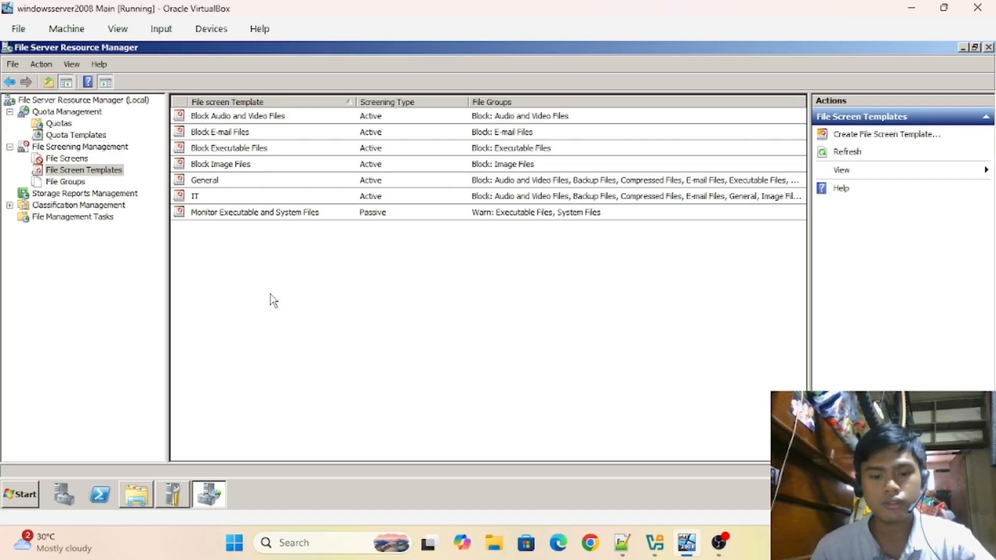
- Launch Server Manager and open Roles > File Services > Share and Storage Management to view the 10 SMB shares
click(21, 497)
mouse_move(229, 374)
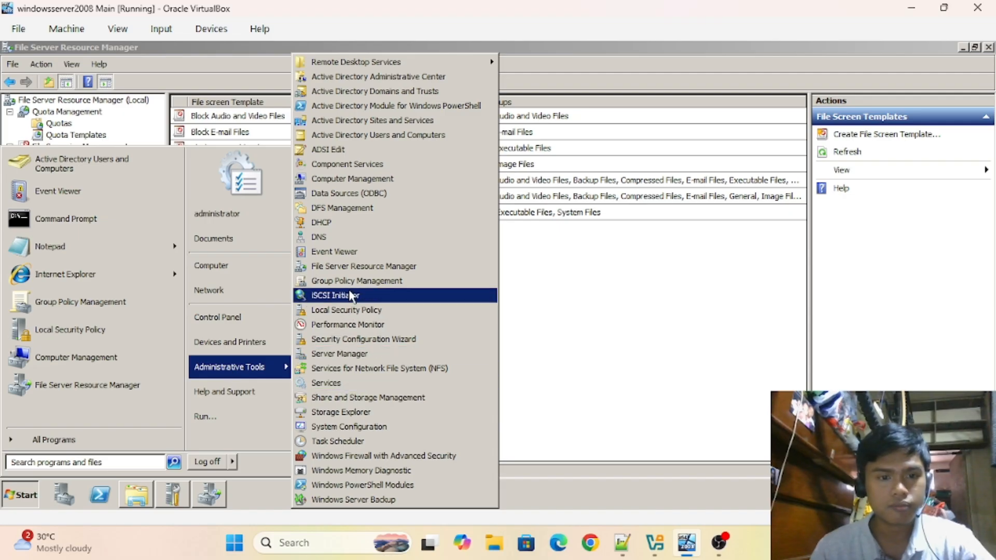
click(360, 355)
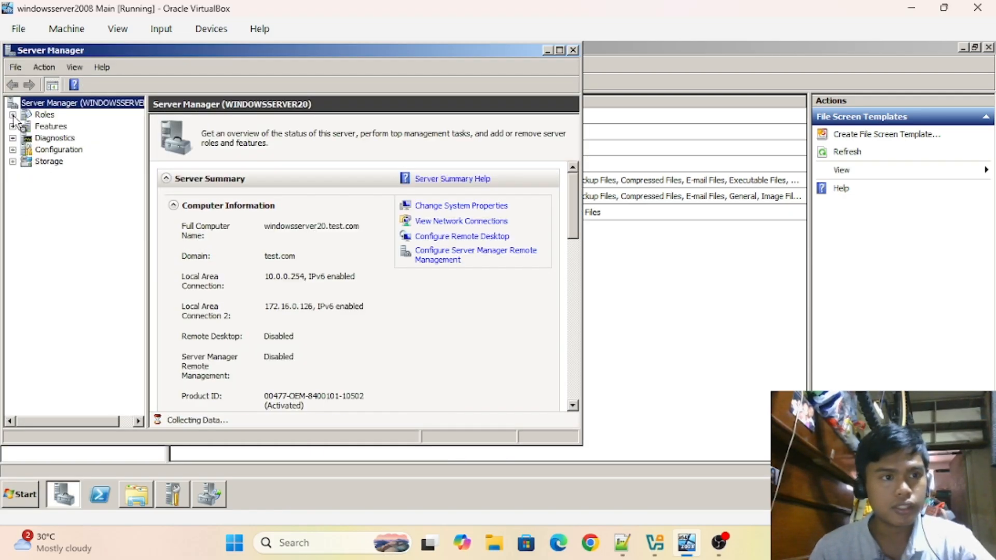
click(13, 115)
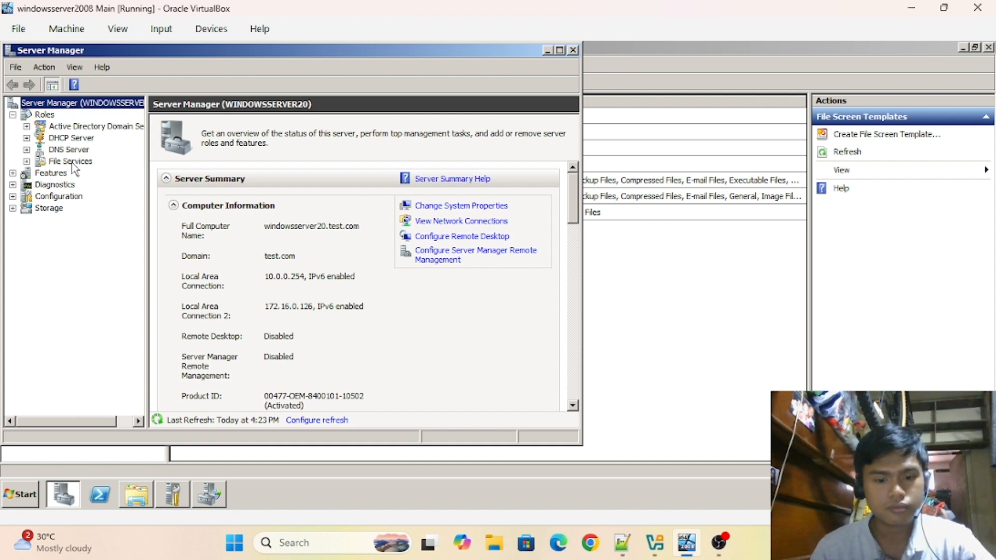
click(71, 162)
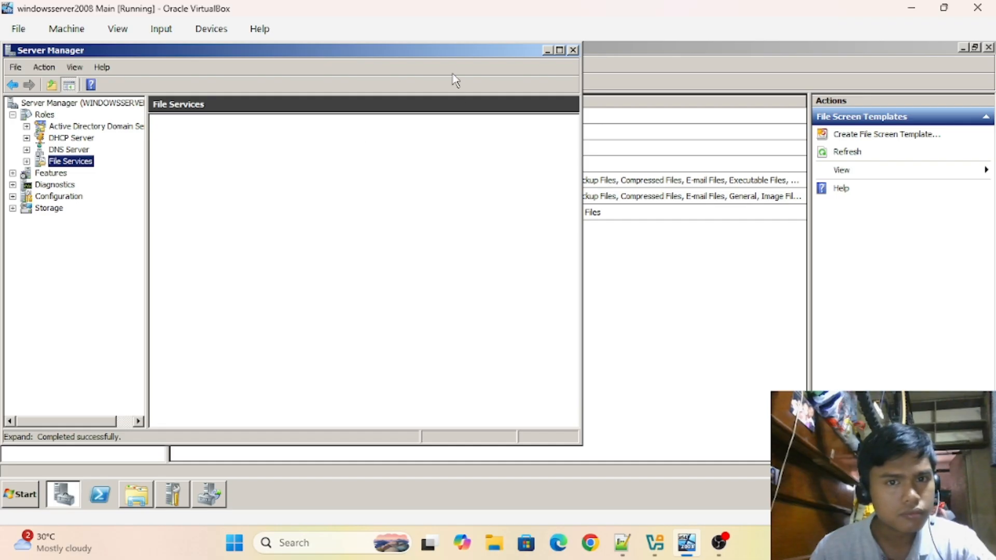
drag(452, 52, 655, 55)
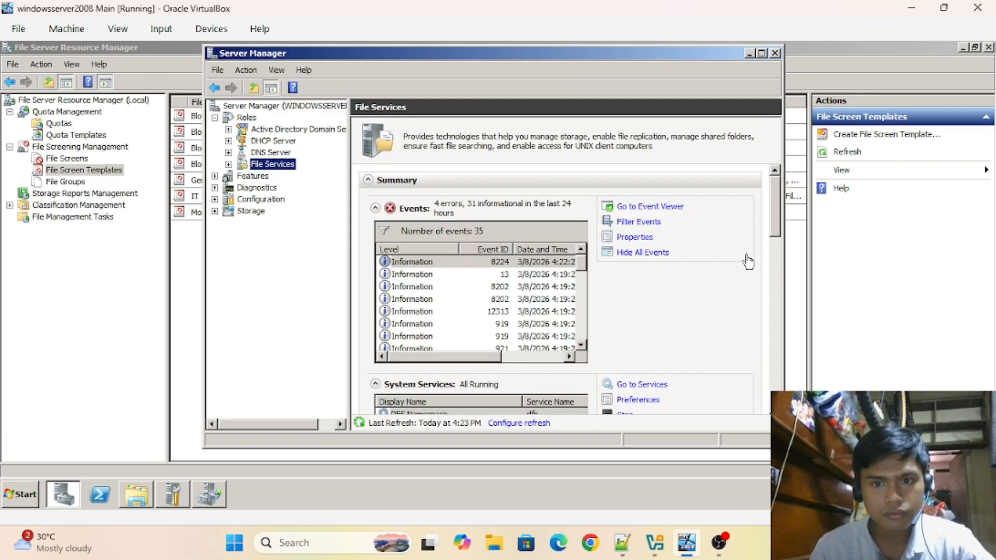
click(228, 164)
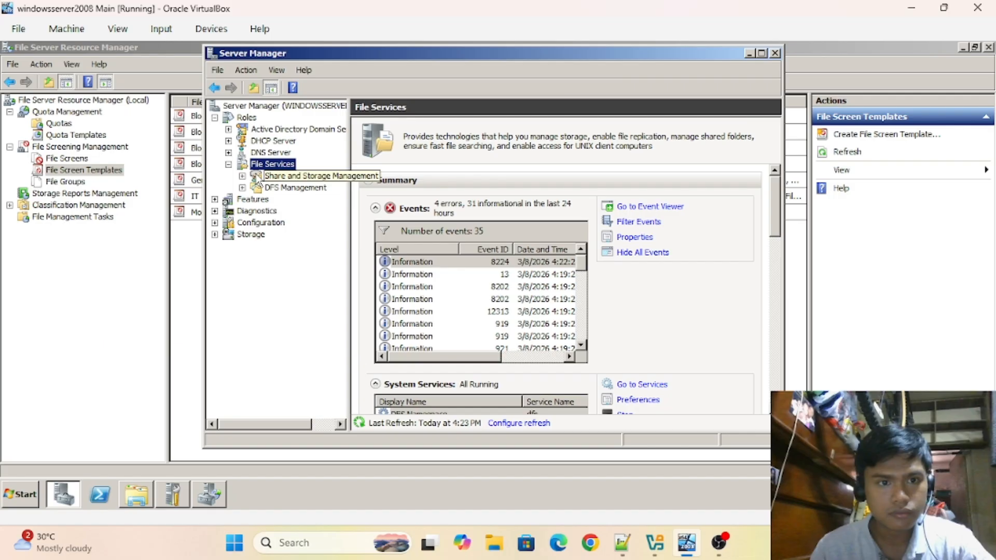
click(301, 177)
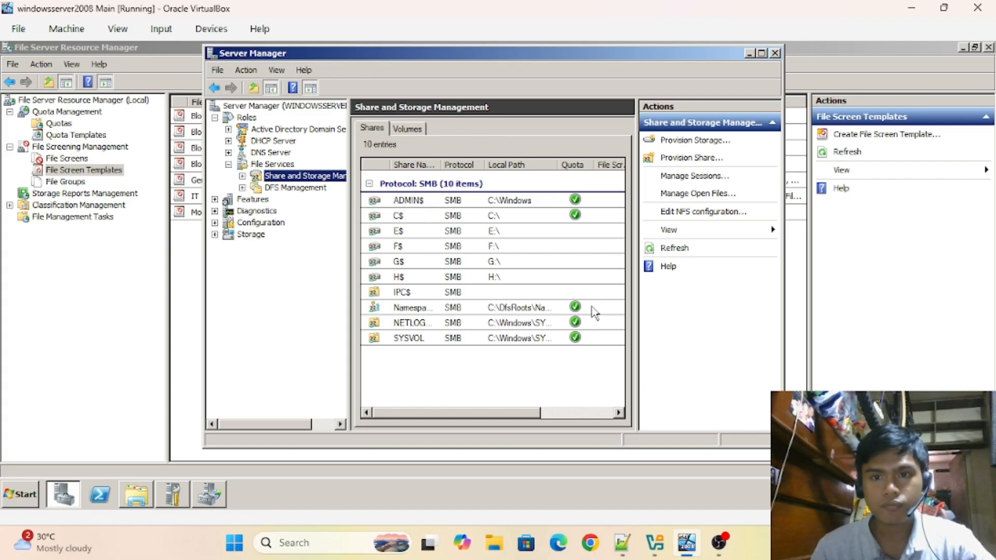
- Start a new shared folder and set its location to the BTVTE computer hardware folder on C:
click(695, 158)
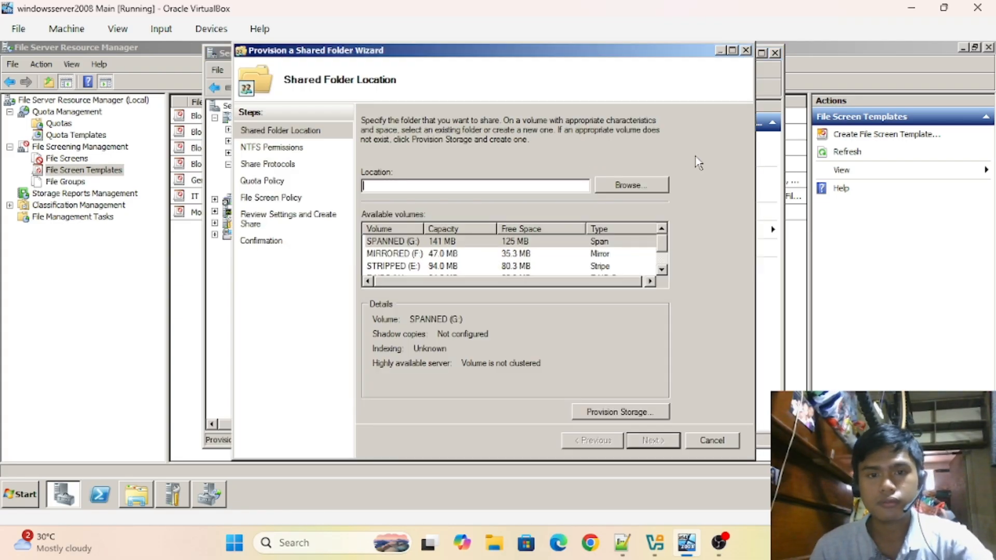
click(658, 184)
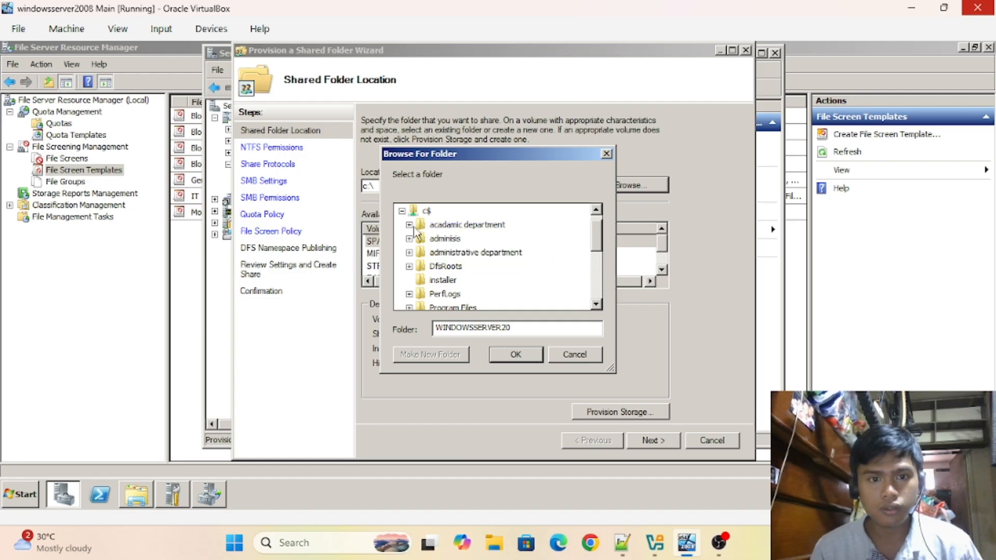
click(409, 225)
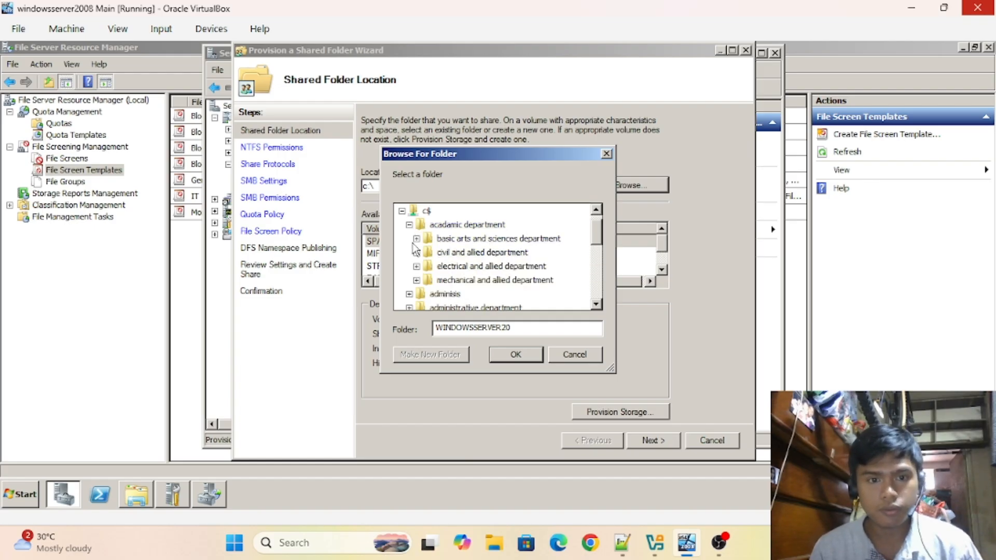
click(416, 239)
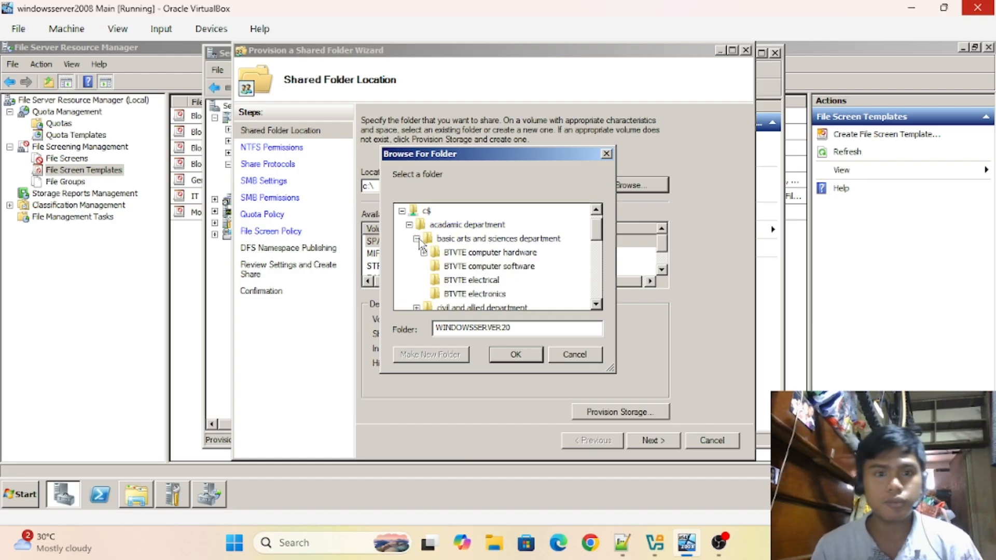
click(493, 254)
click(515, 355)
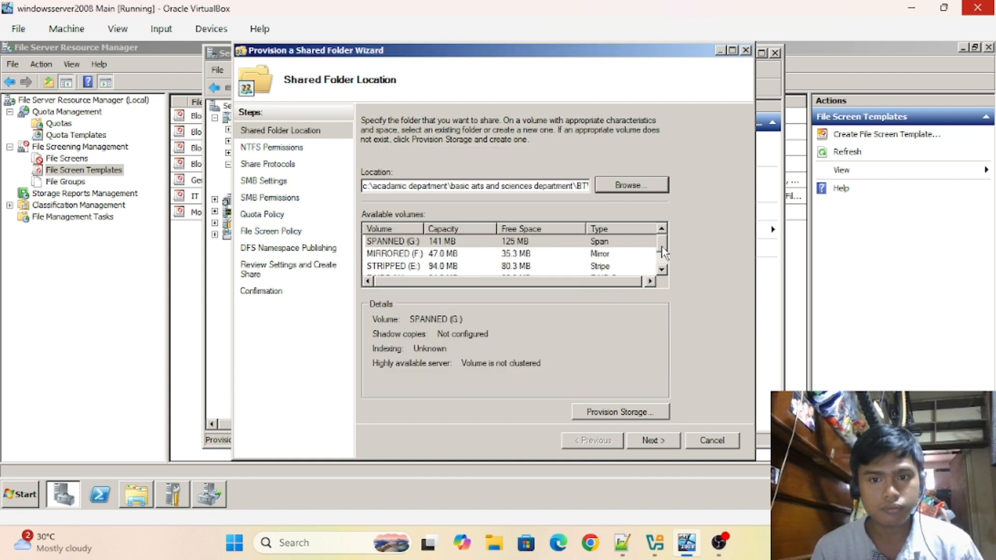
drag(661, 247, 662, 263)
click(391, 267)
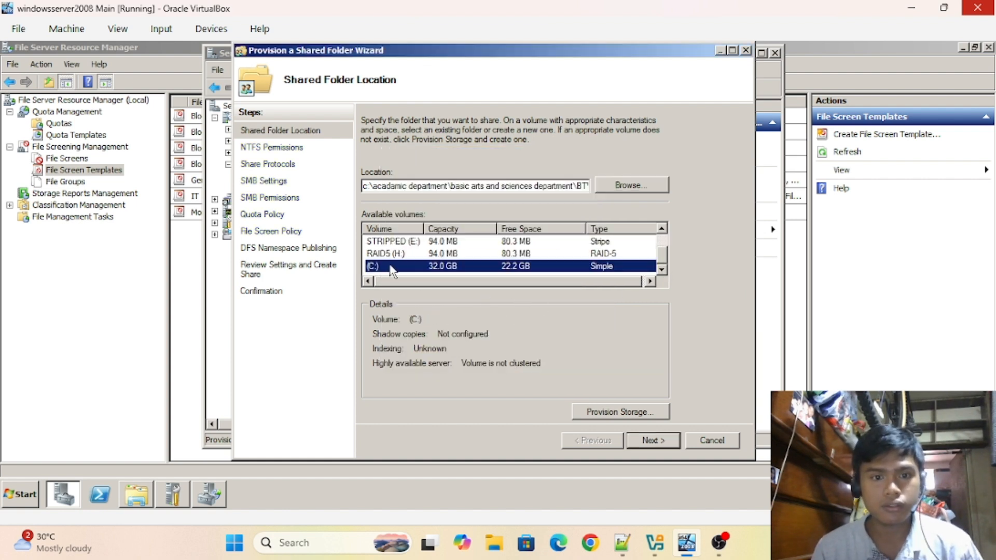
- Share the folder over SMB with default settings and choose custom share permissions
click(651, 440)
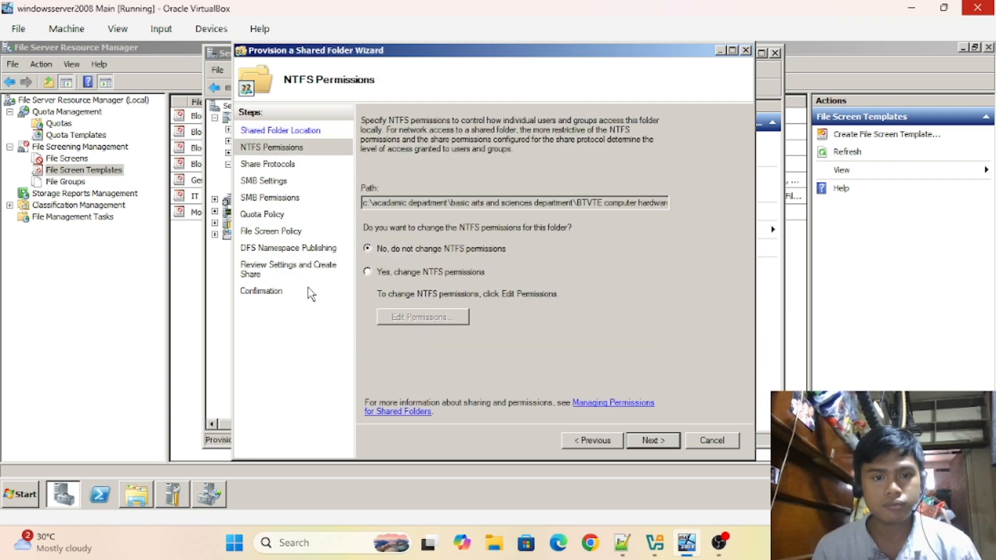
click(649, 440)
click(366, 146)
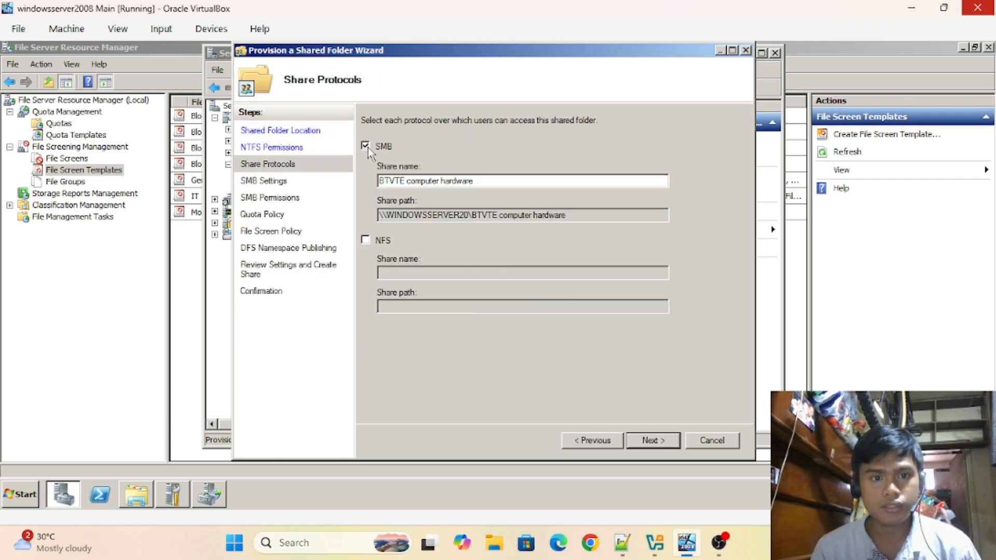
click(651, 440)
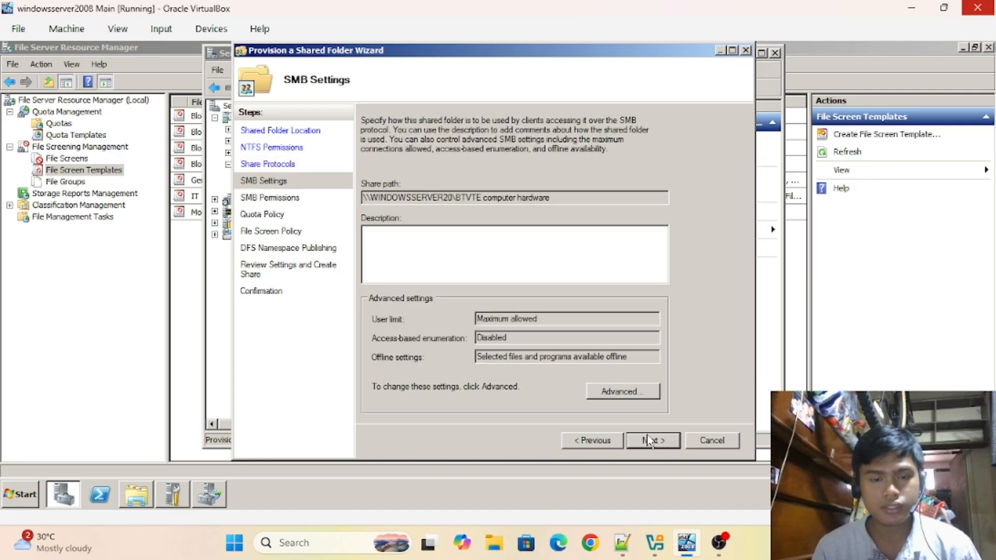
click(650, 442)
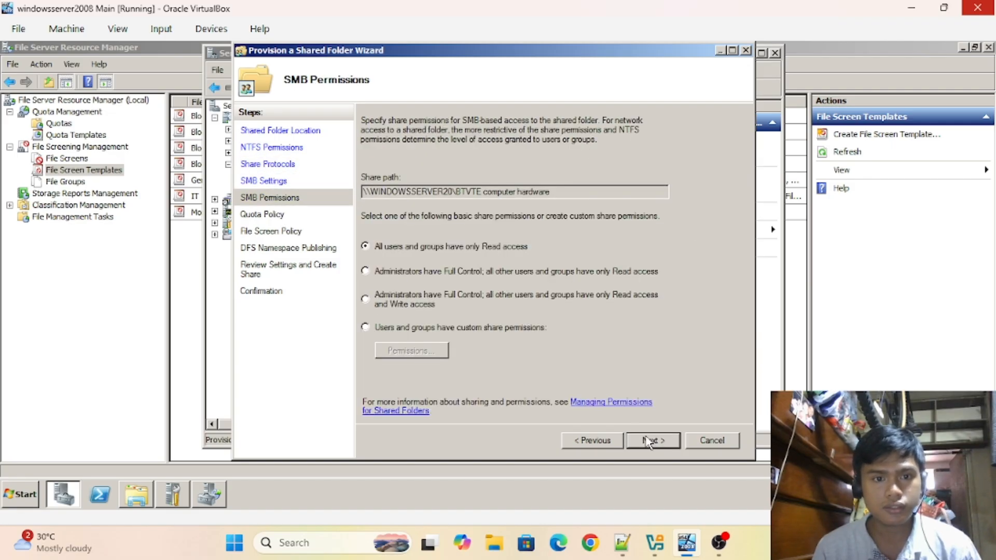
click(366, 328)
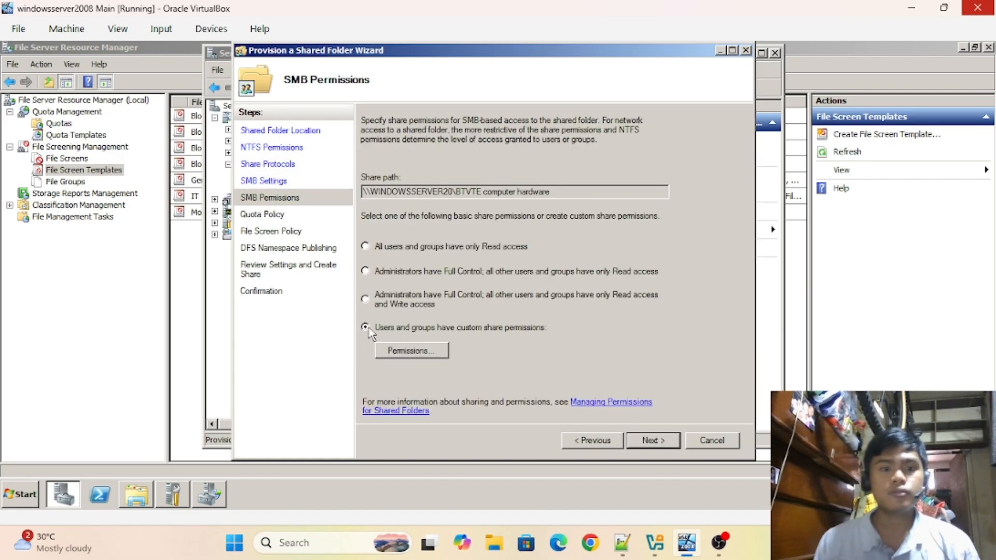
- Begin adding a group to the share permissions; the name 'comp' is not found
click(427, 349)
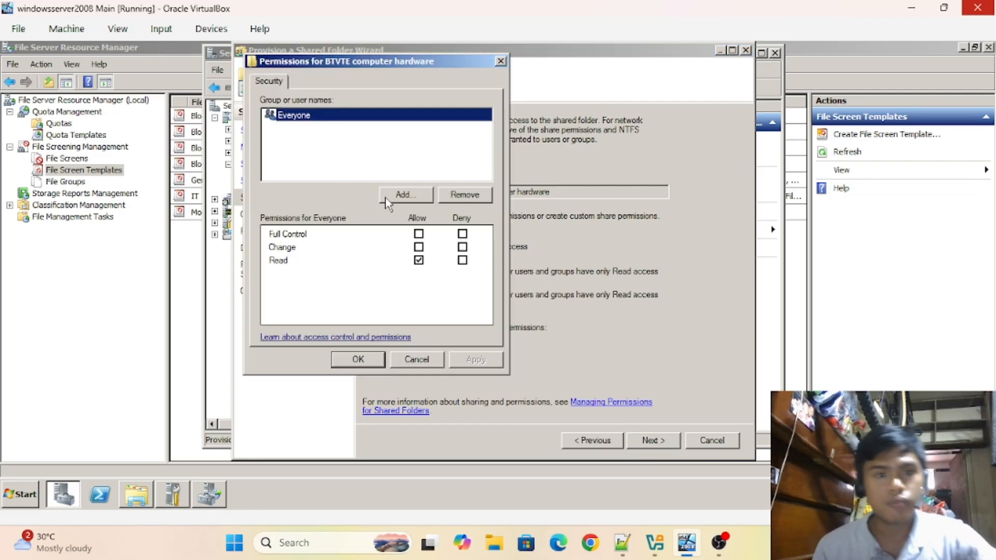
click(384, 196)
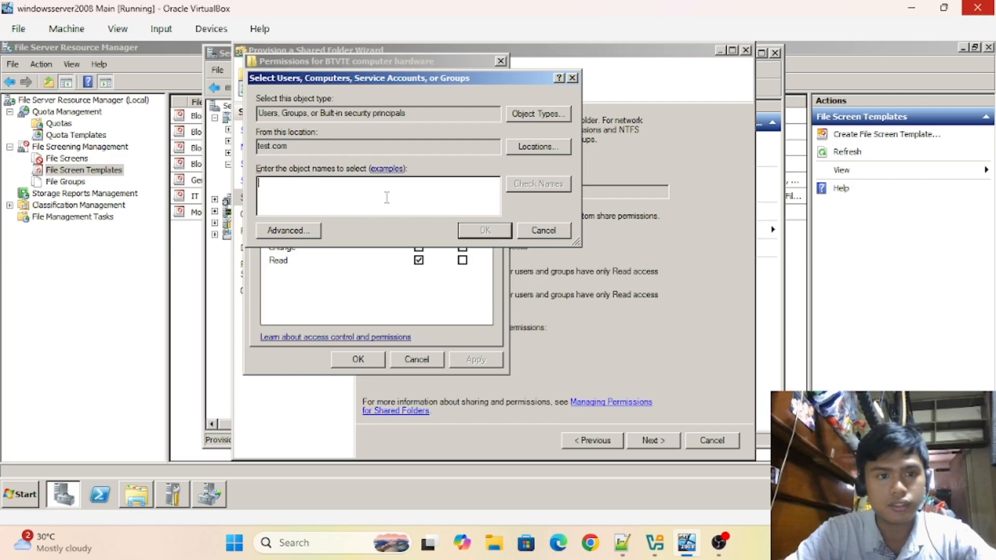
text(computer)
click(514, 185)
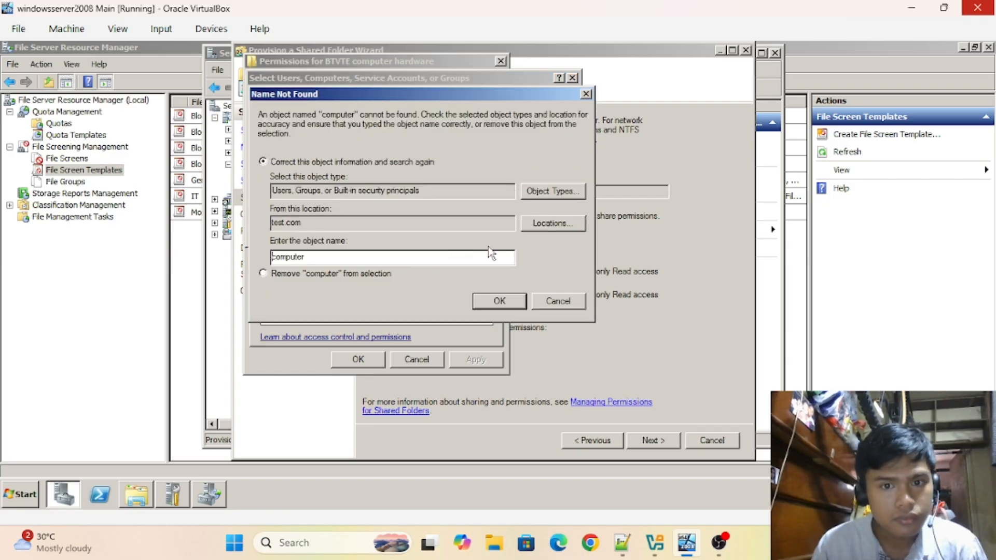
key(ctrl+a)
key(BackSpace)
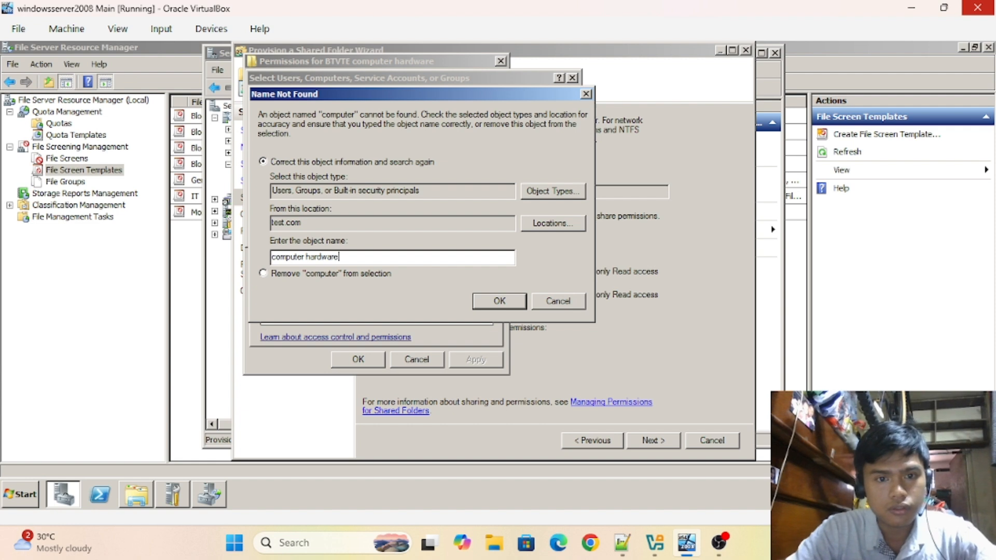
key(Return)
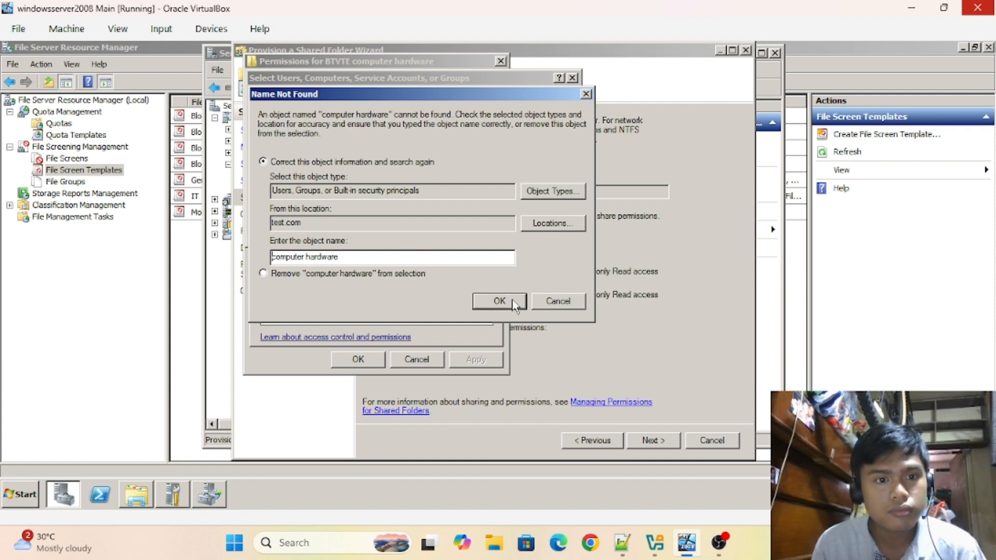
click(553, 301)
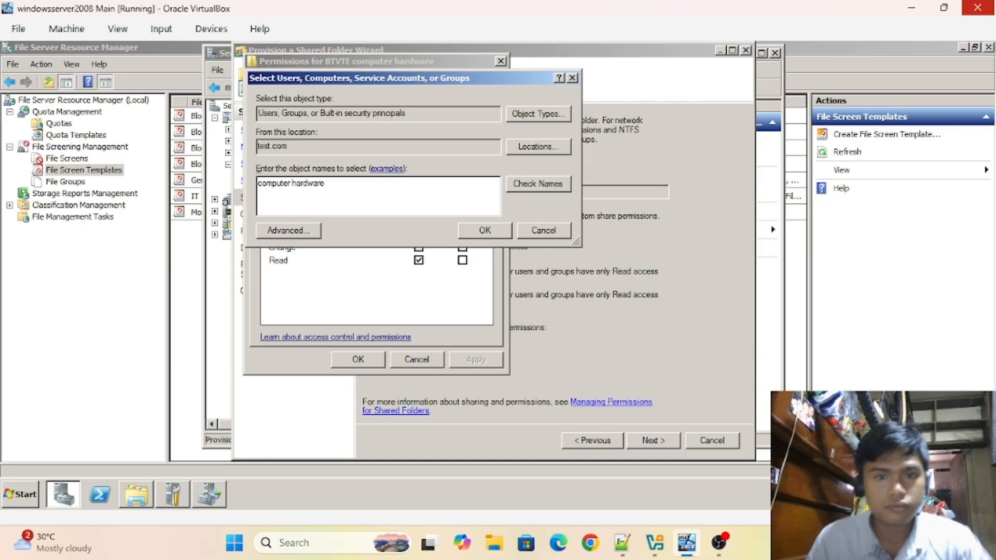
click(526, 188)
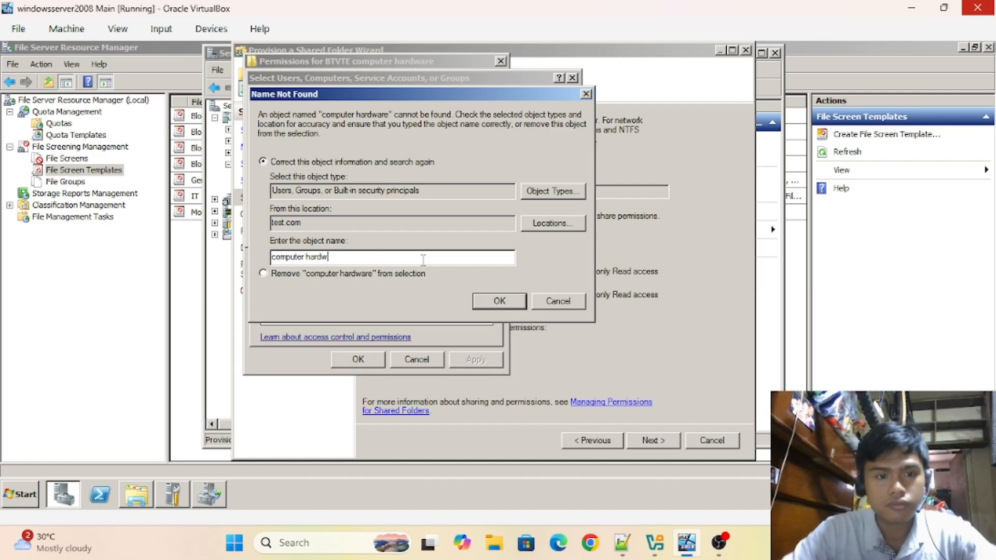
- Search for 'btvte' and add the BTVTE COMPUTER HARDWARE group to the share permissions
key(BackSpace)
key(BackSpace)
key(BackSpace)
key(BackSpace)
key(BackSpace)
key(BackSpace)
key(BackSpace)
key(BackSpace)
key(BackSpace)
key(BackSpace)
key(BackSpace)
key(BackSpace)
key(BackSpace)
key(BackSpace)
text(btvte)
key(Return)
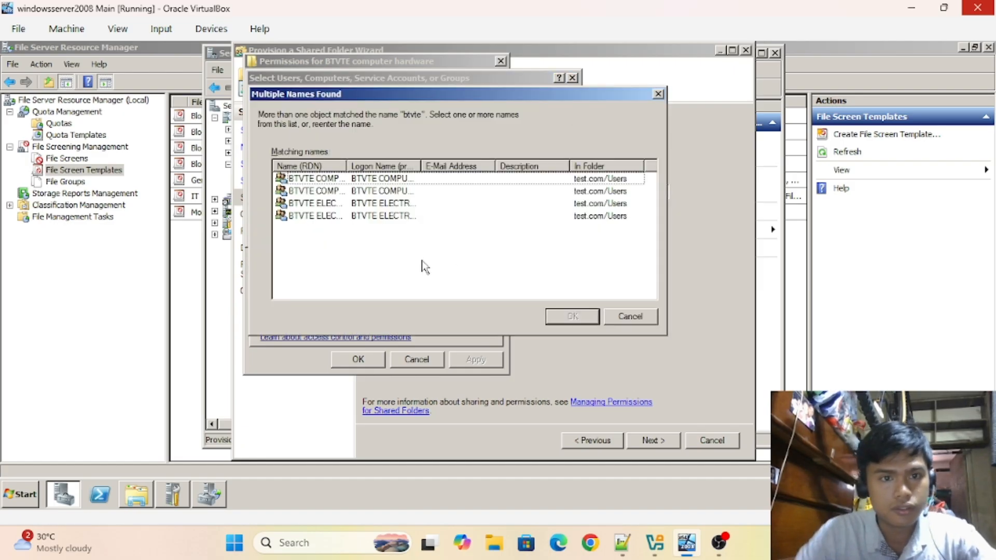
click(421, 180)
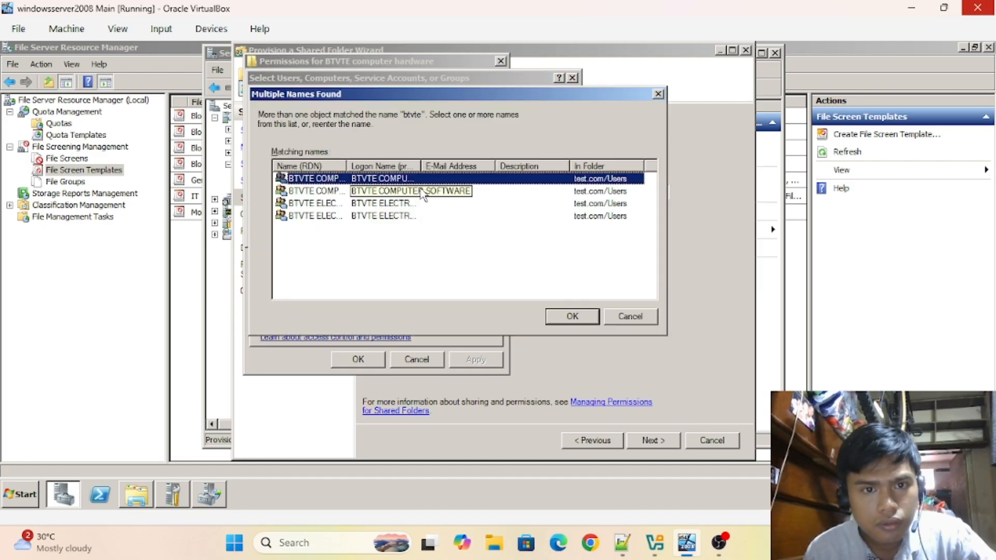
click(423, 216)
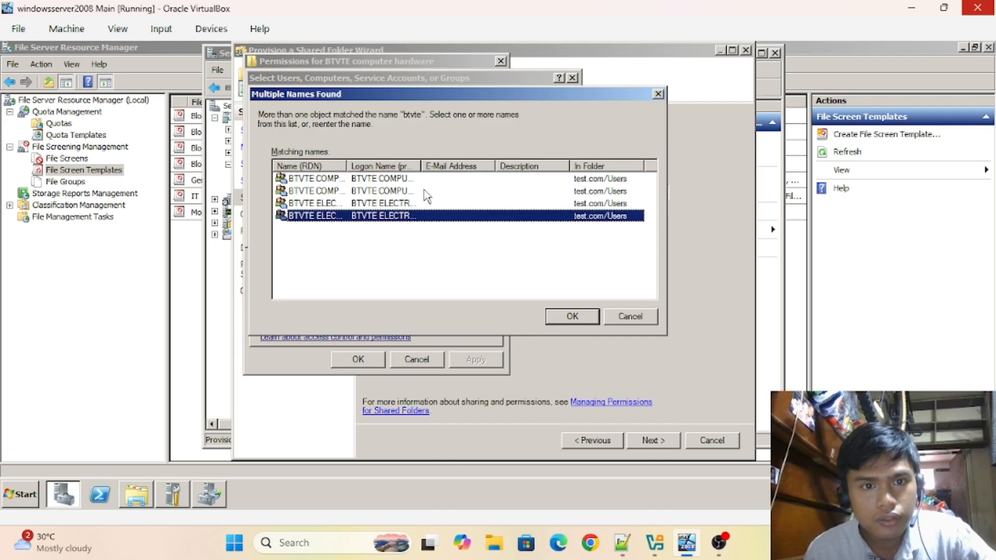
click(429, 179)
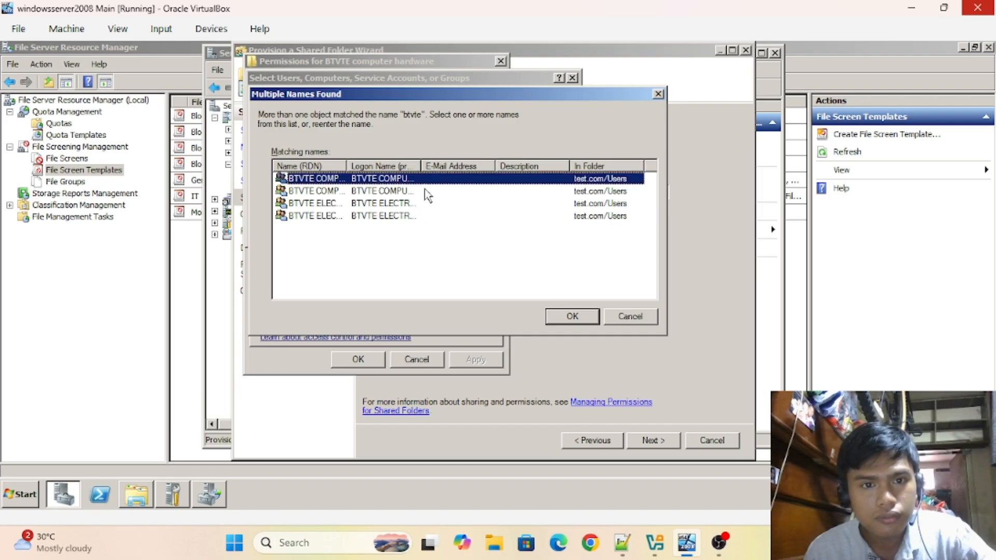
click(572, 316)
click(480, 232)
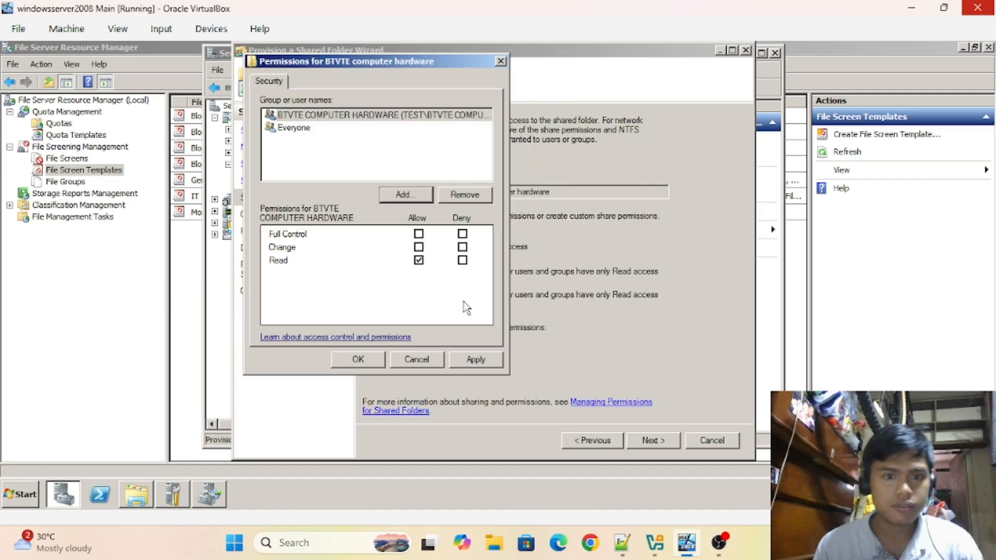
- Allow Change for BTVTE COMPUTER HARDWARE, remove Everyone, and apply the permissions
click(419, 247)
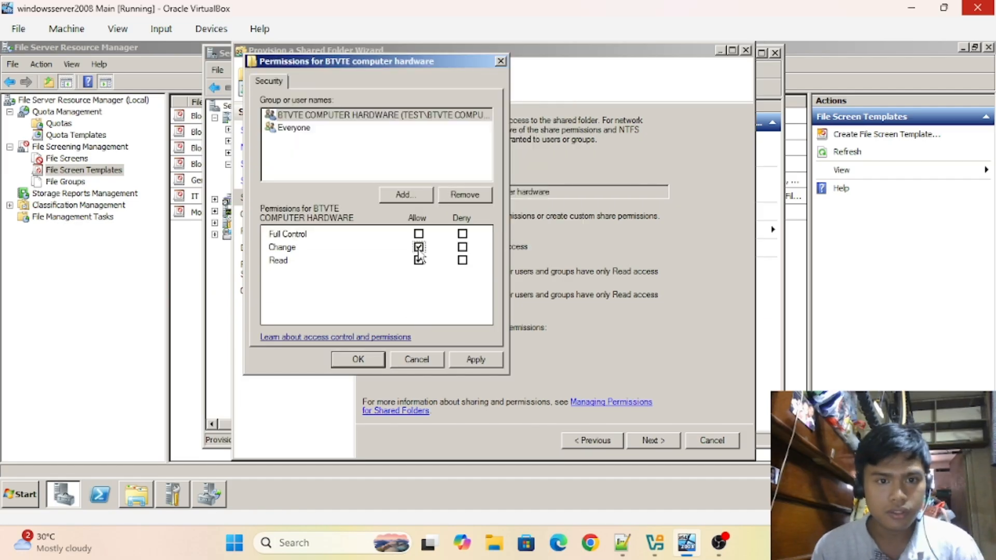
click(472, 360)
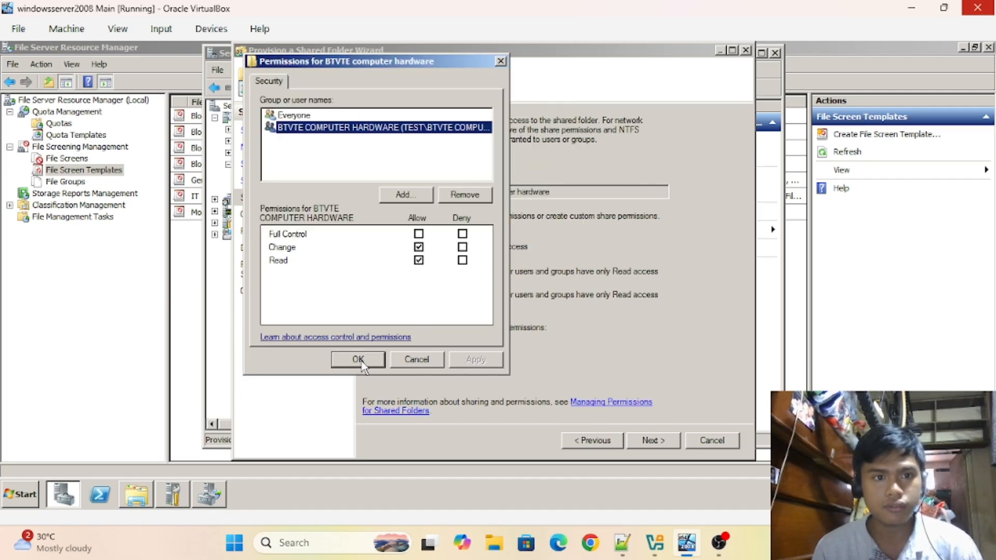
click(317, 116)
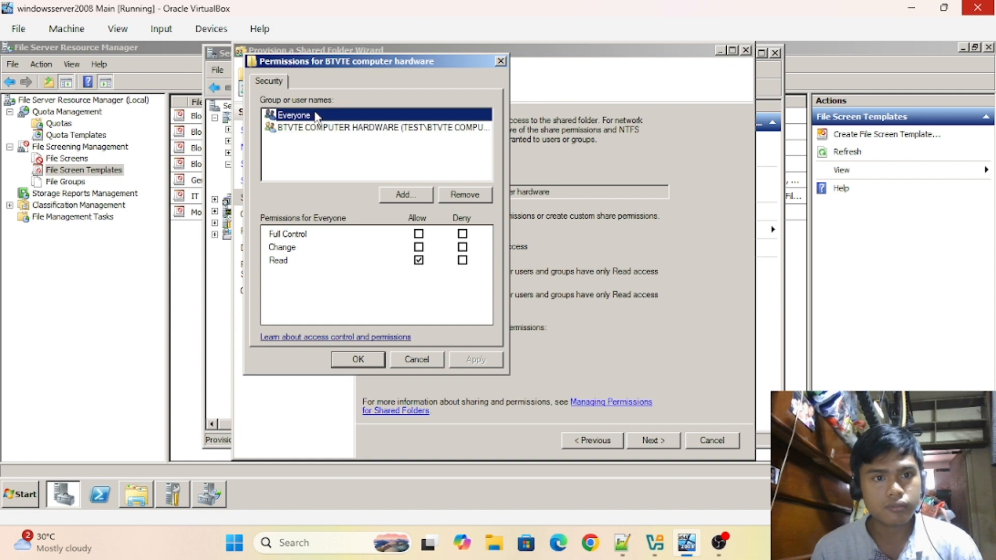
click(453, 196)
click(471, 361)
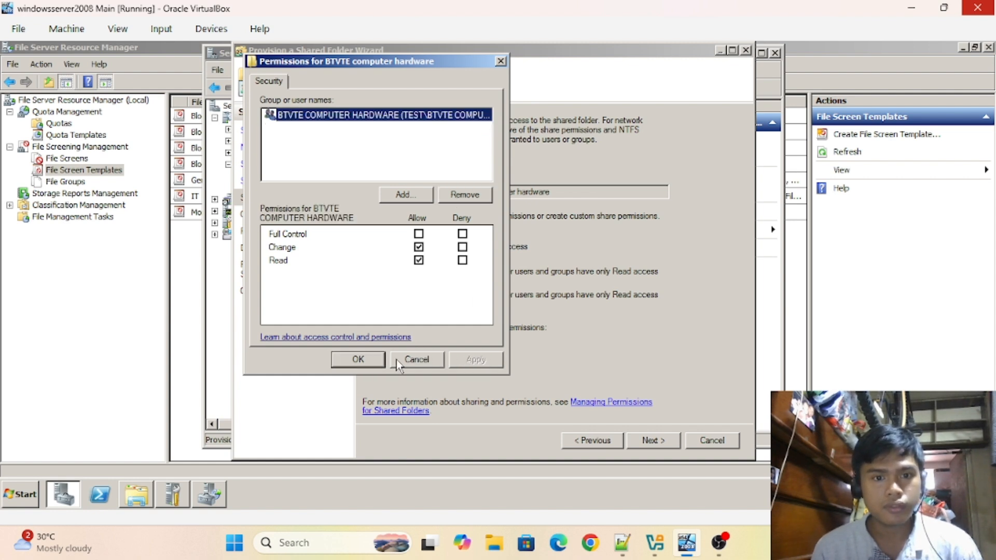
click(359, 361)
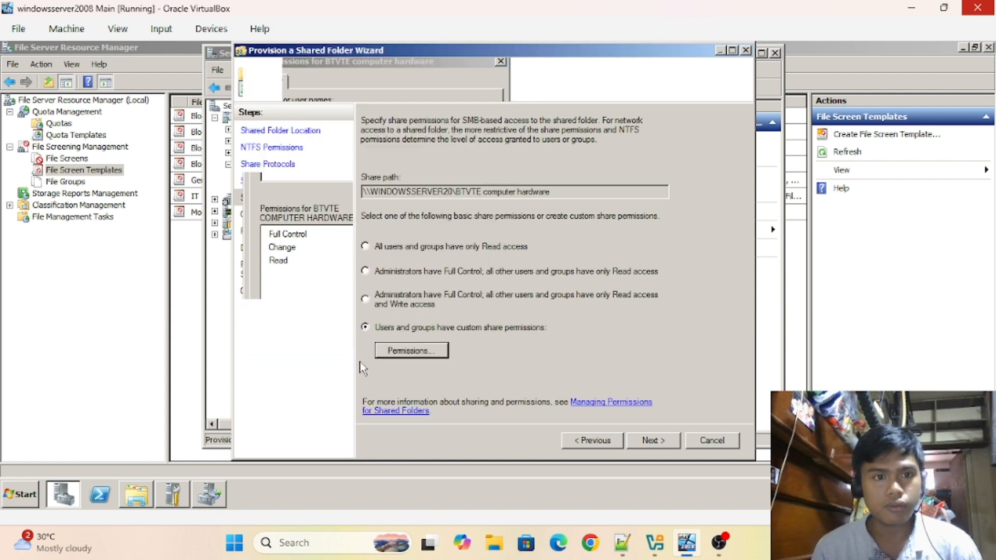
- Apply the 1GB quota template to the share
click(664, 443)
click(365, 180)
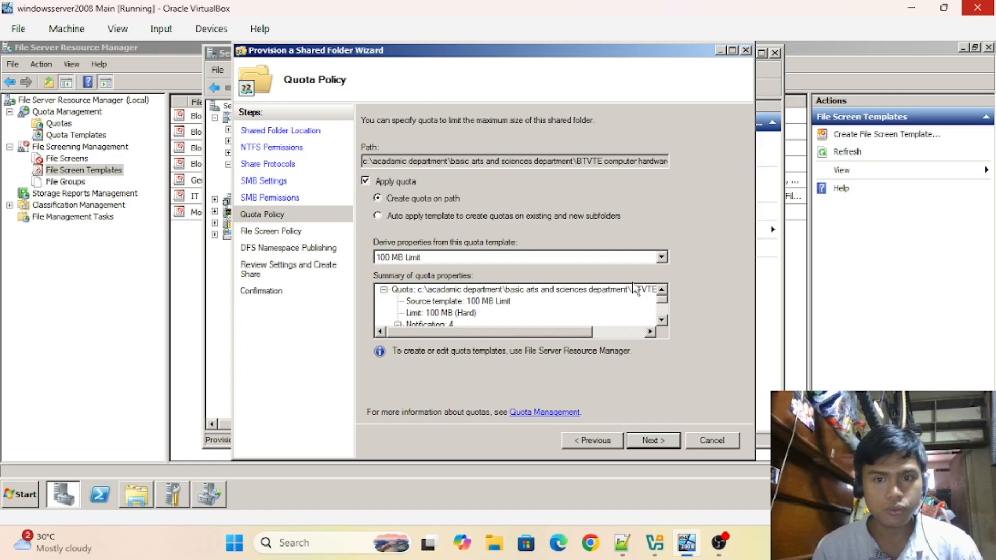
click(661, 258)
click(544, 276)
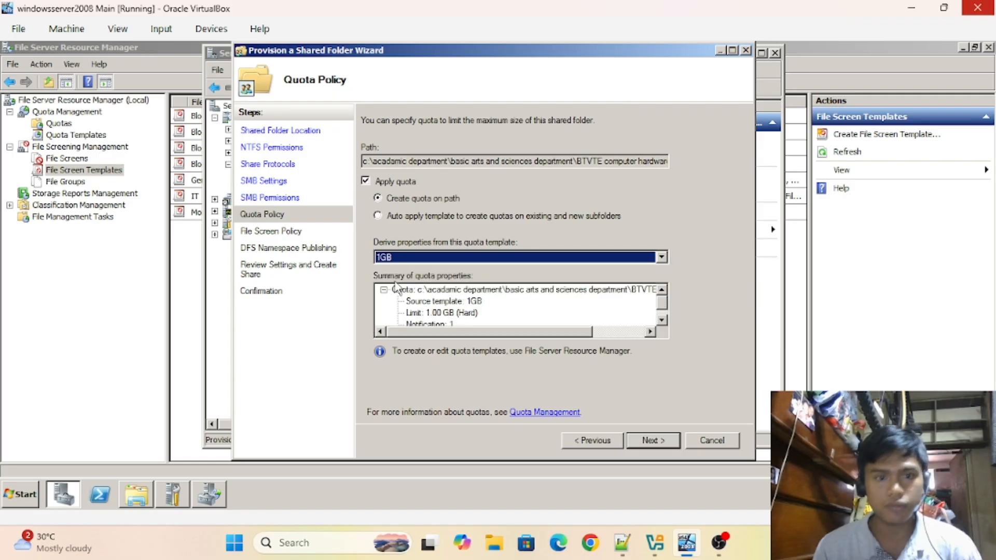
- Turn on file screening with the General file screen template
click(670, 442)
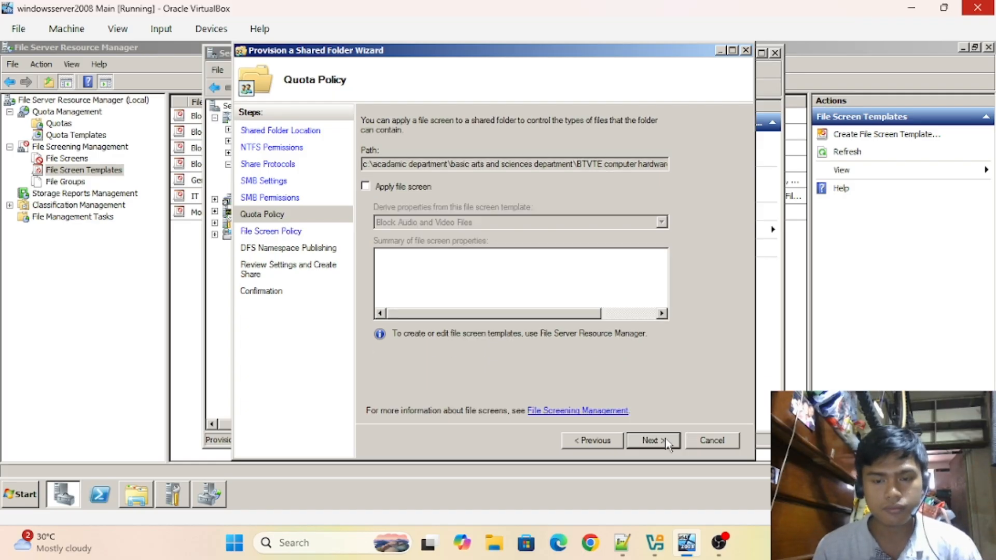
click(366, 187)
click(661, 223)
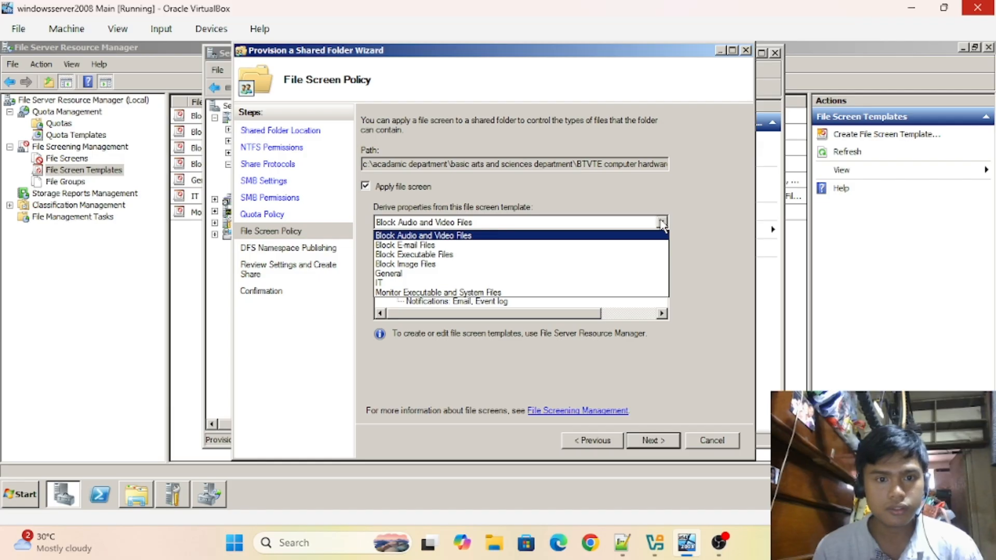
click(436, 274)
- Review the settings, create the BTVTE computer hardware share, and close the wizard
click(648, 440)
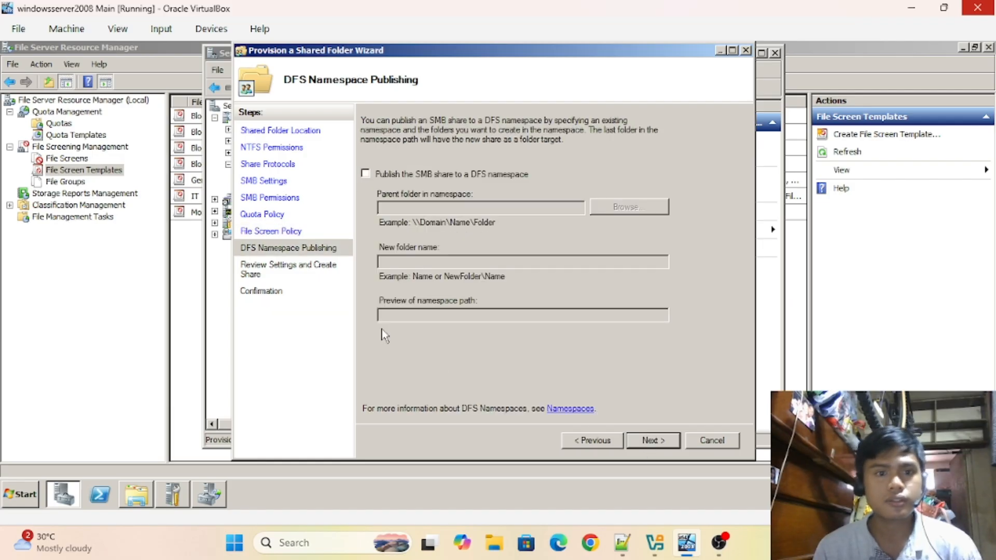
click(654, 442)
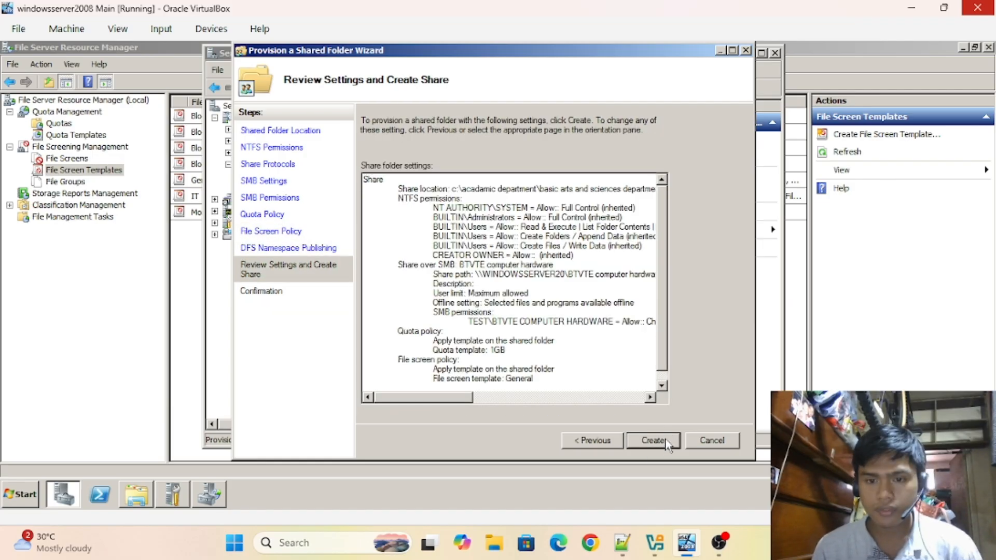
click(666, 441)
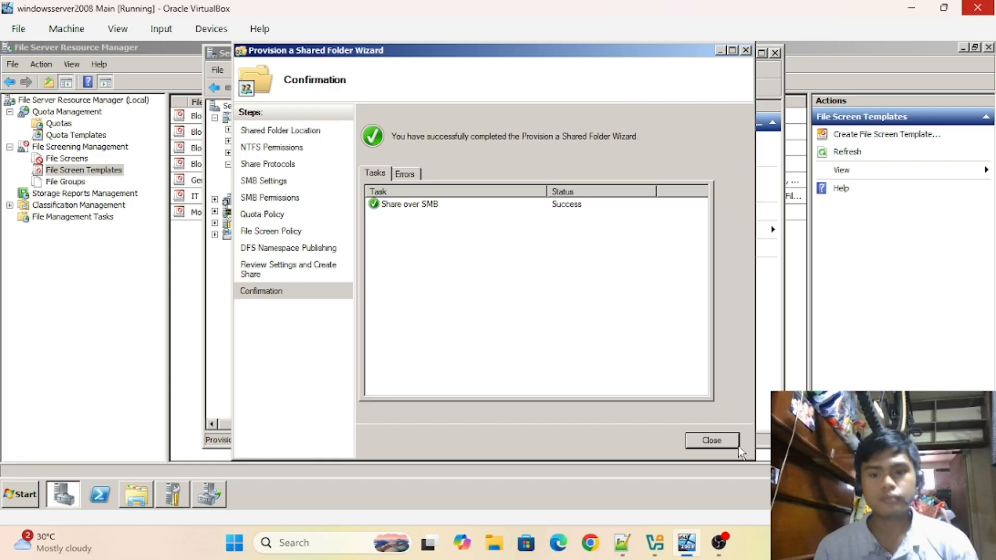
click(712, 441)
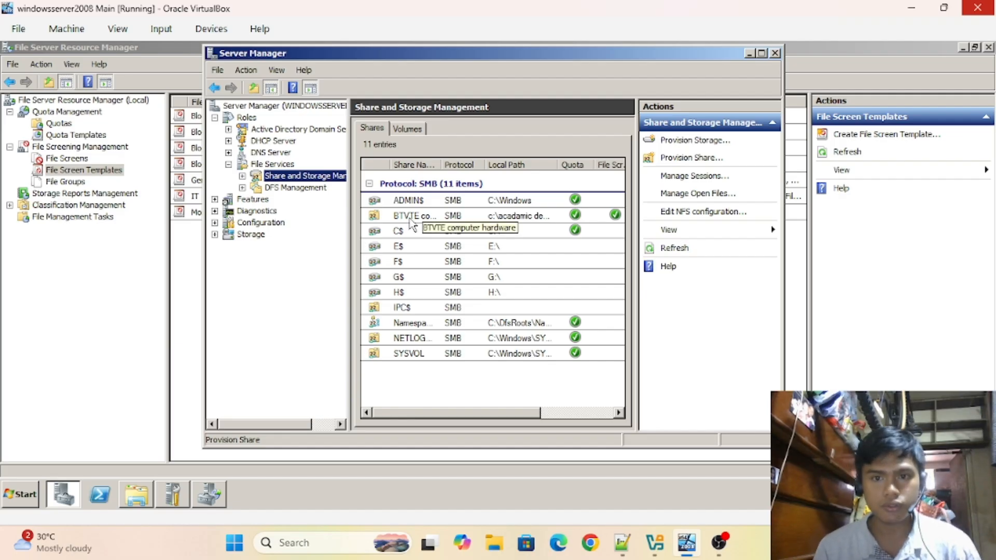
- Share the BTVTE electrical folder, granting access to the BTVTE ELECTRICAL group
click(695, 157)
click(642, 184)
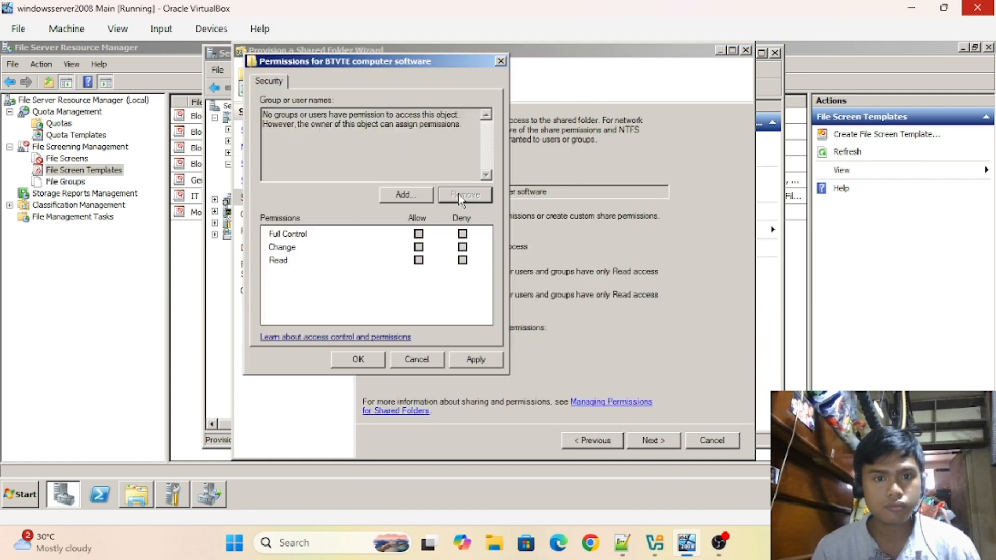
click(405, 196)
text(bt)
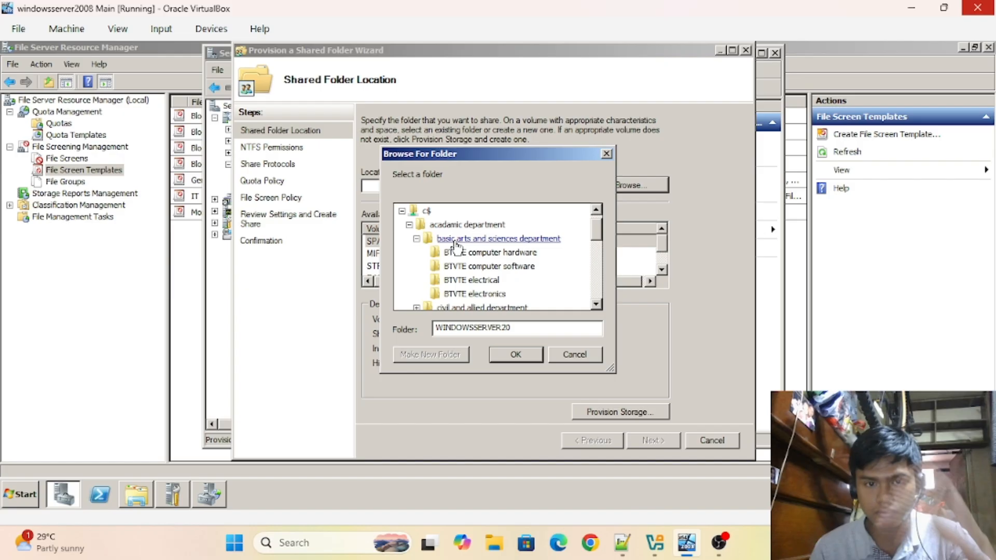
click(471, 280)
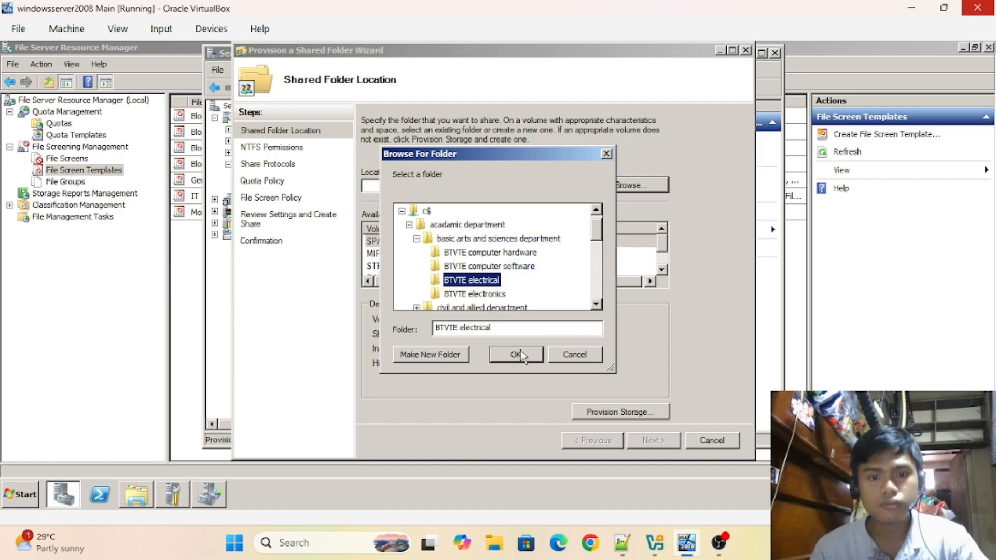
click(516, 354)
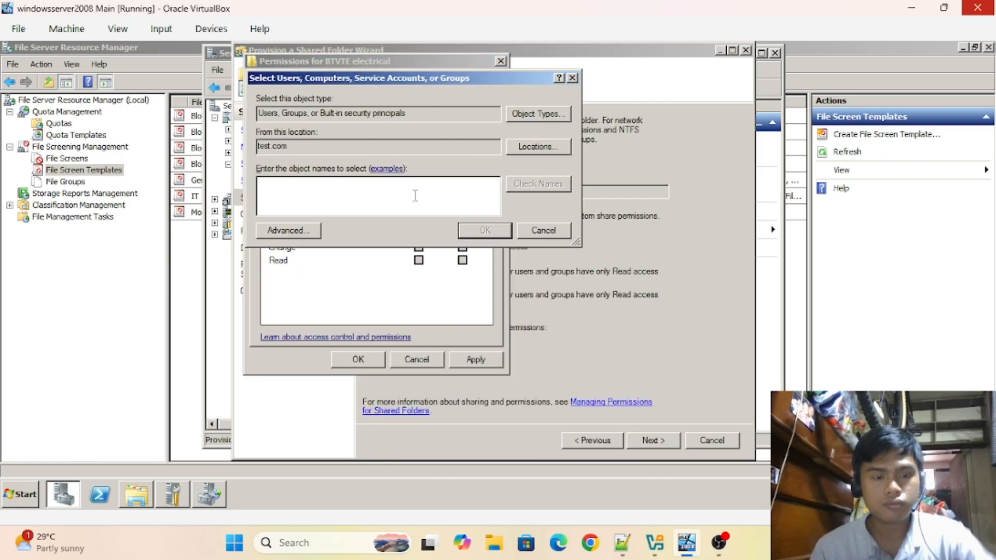
text(btvte)
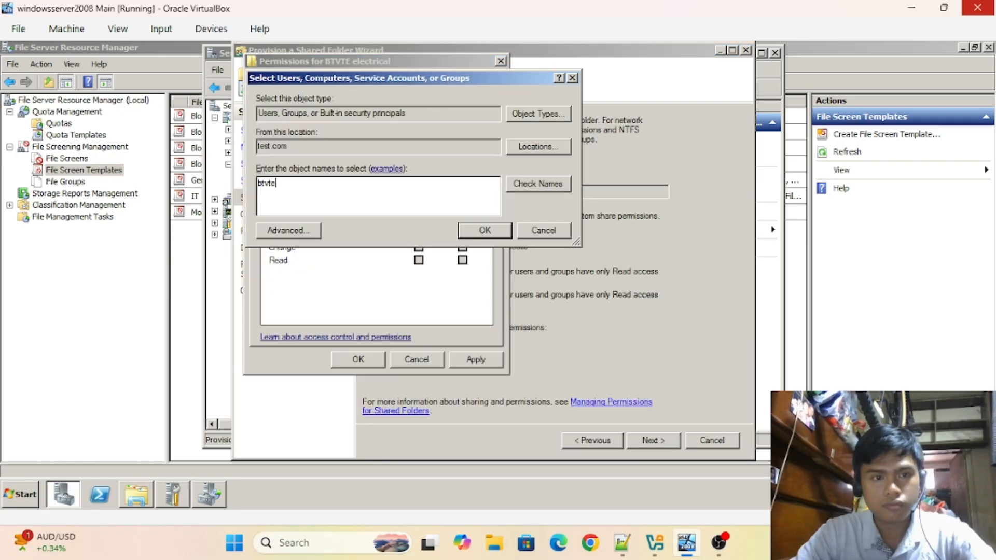
key(Return)
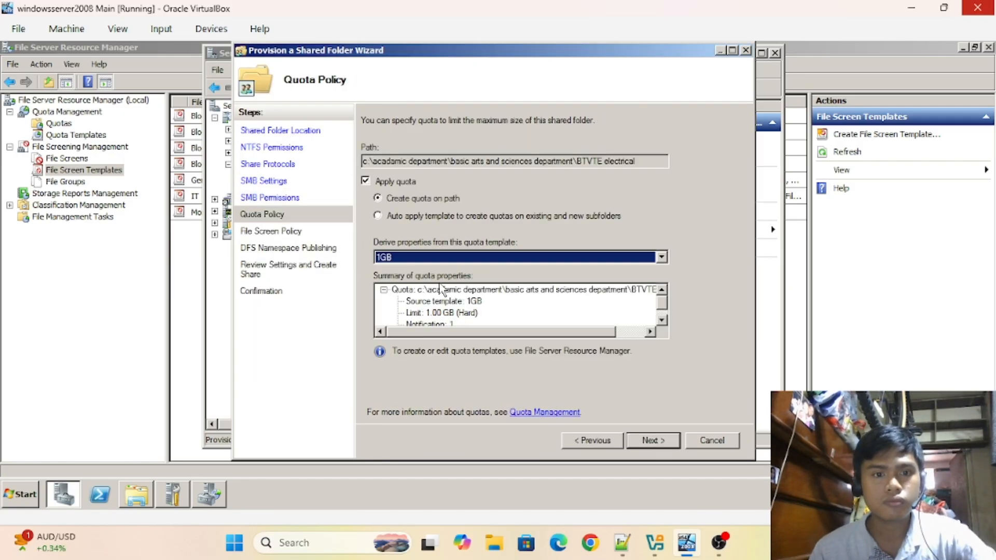
click(634, 441)
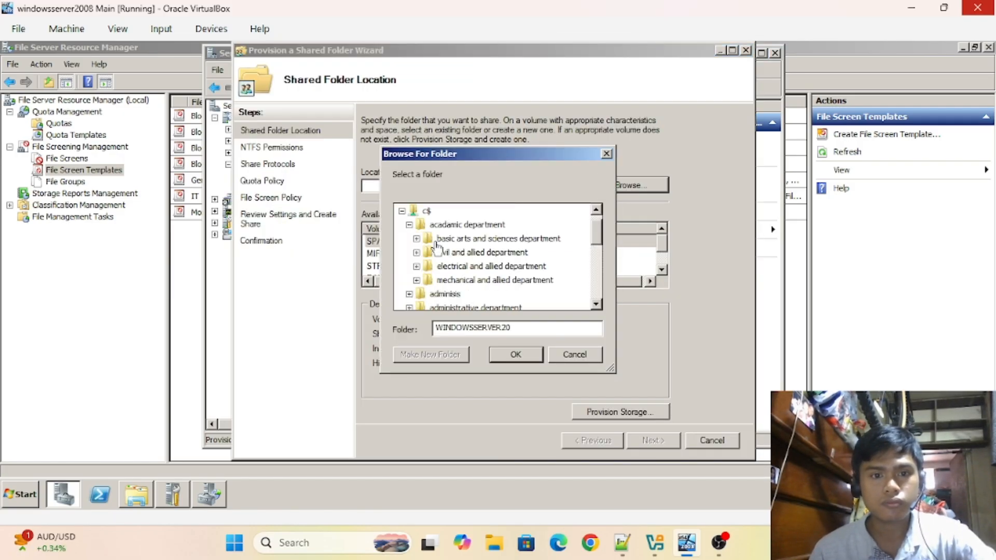
- Share the BTVTE electronics folder with the BTVTE ELECTRONICS group in its share permissions
click(516, 353)
click(648, 440)
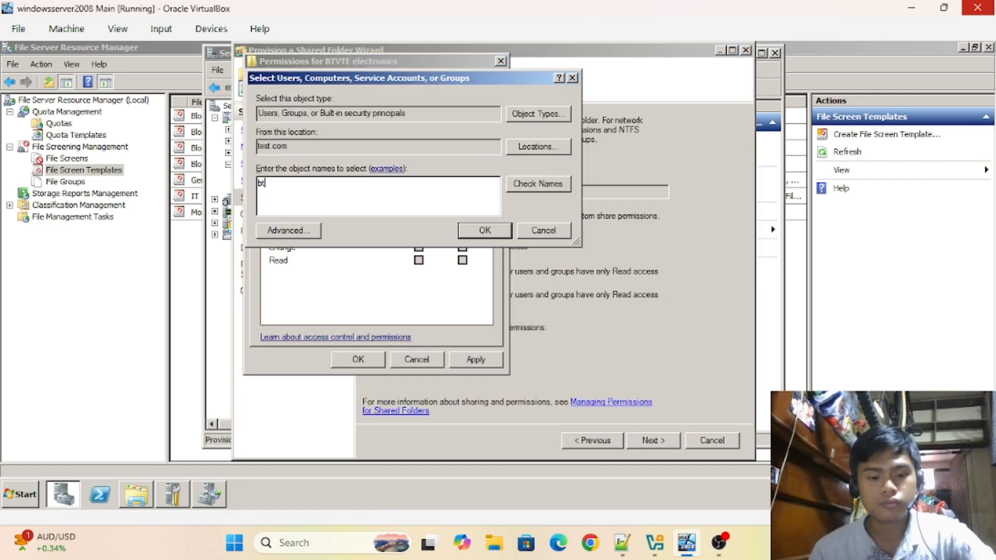
key(Return)
key(Return)
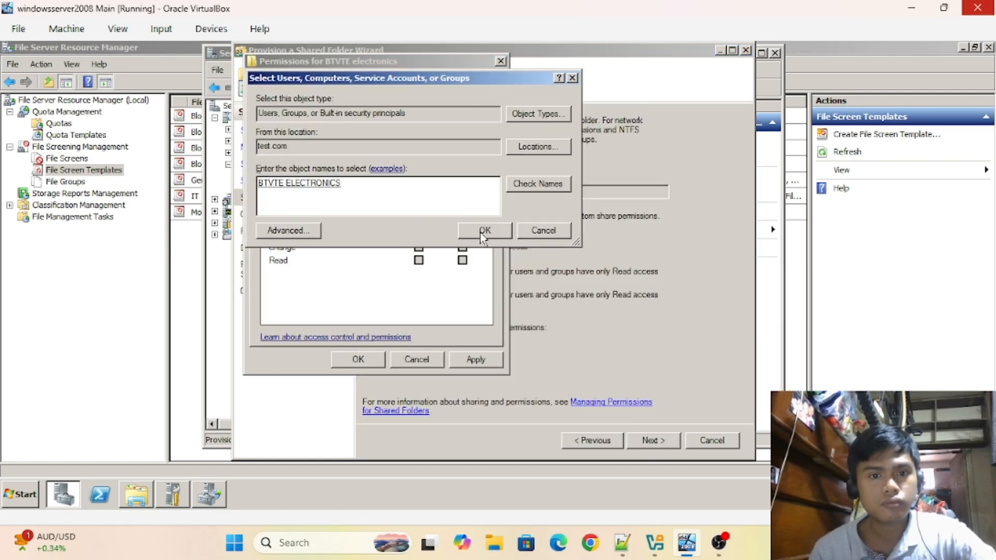
click(483, 230)
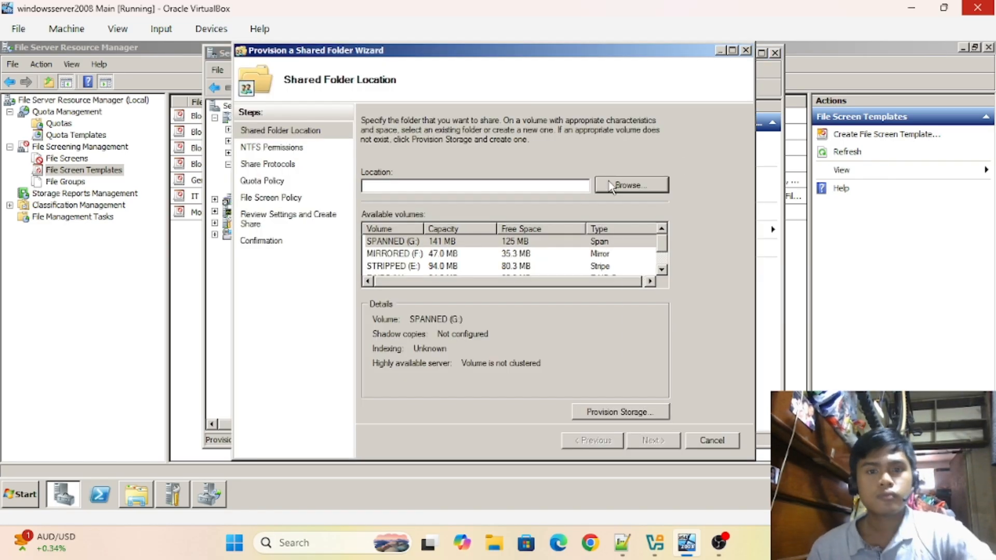
- Share the chemical engineering technology folder with its matching group's permissions
click(627, 185)
click(477, 251)
click(513, 351)
click(653, 441)
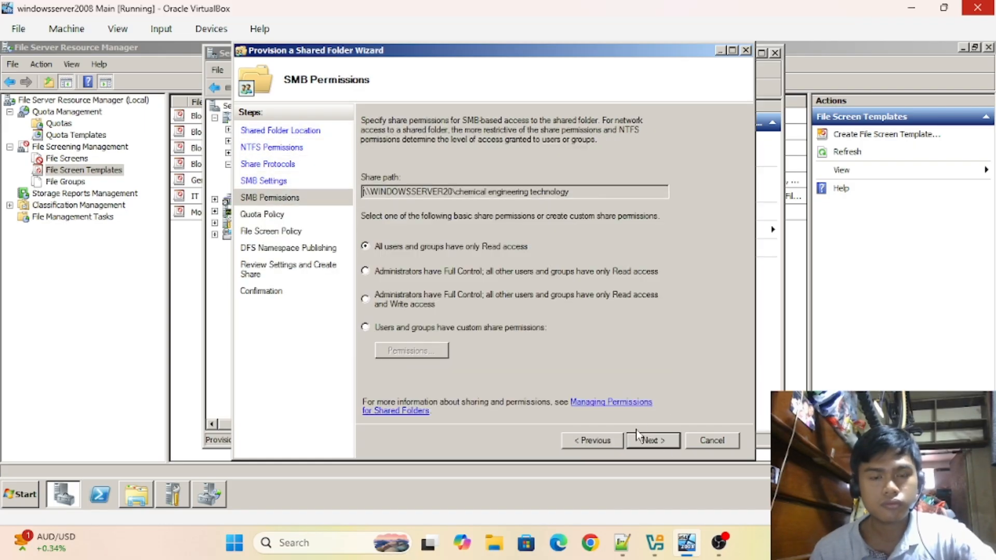
click(400, 349)
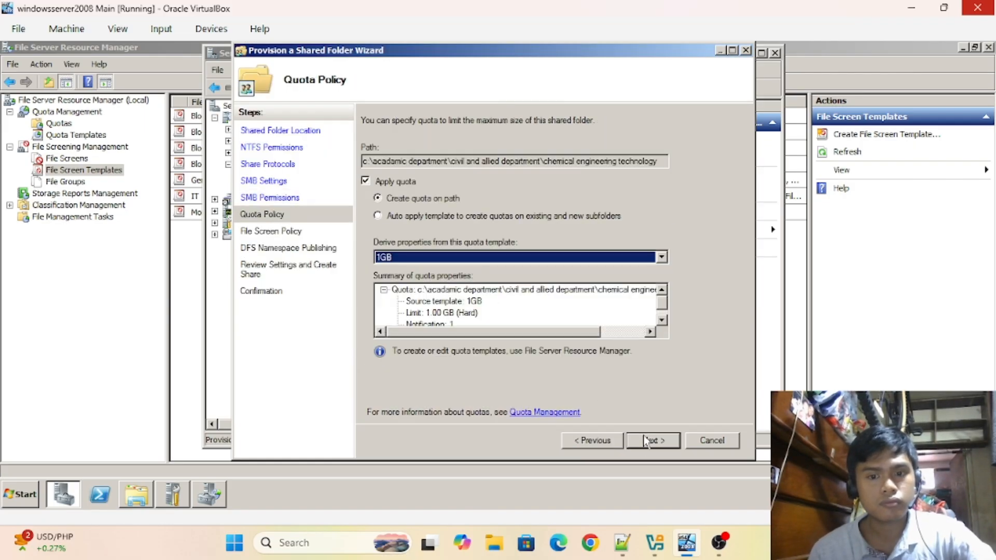
click(652, 440)
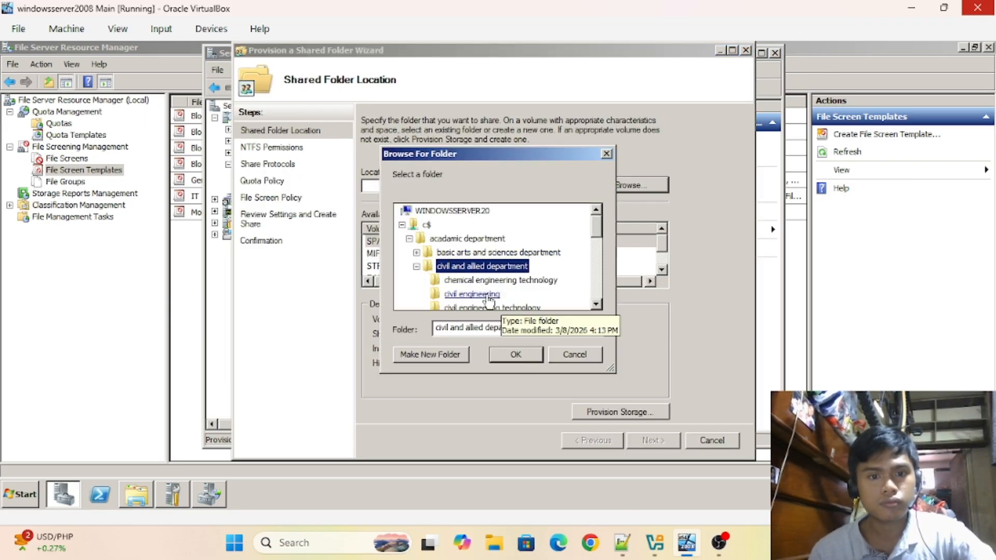
- Share the civil engineering folder, giving the CIVIL ENGINEERING group Change access
click(472, 295)
click(516, 354)
click(652, 441)
click(652, 440)
text(civil)
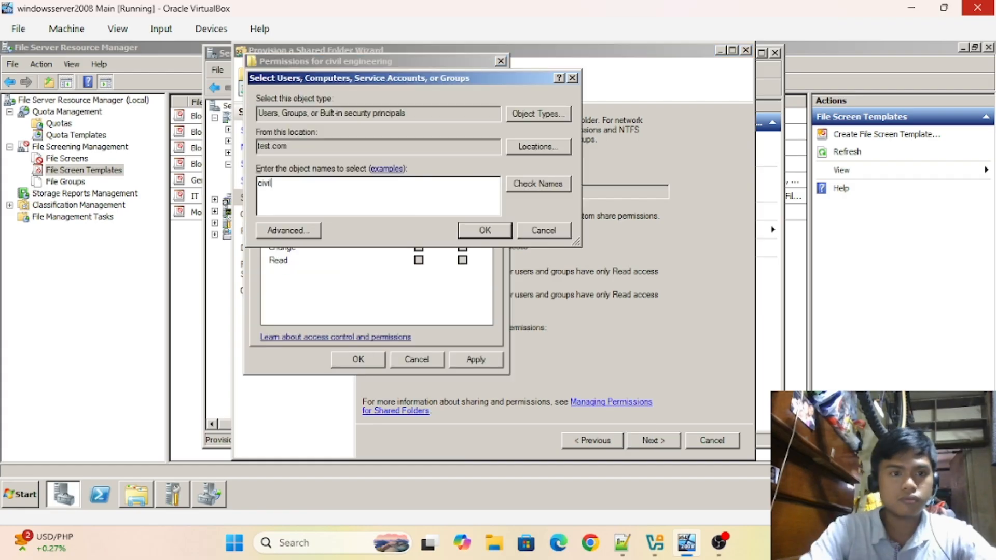
key(Return)
click(363, 178)
click(571, 316)
click(485, 230)
click(418, 247)
click(471, 360)
click(355, 360)
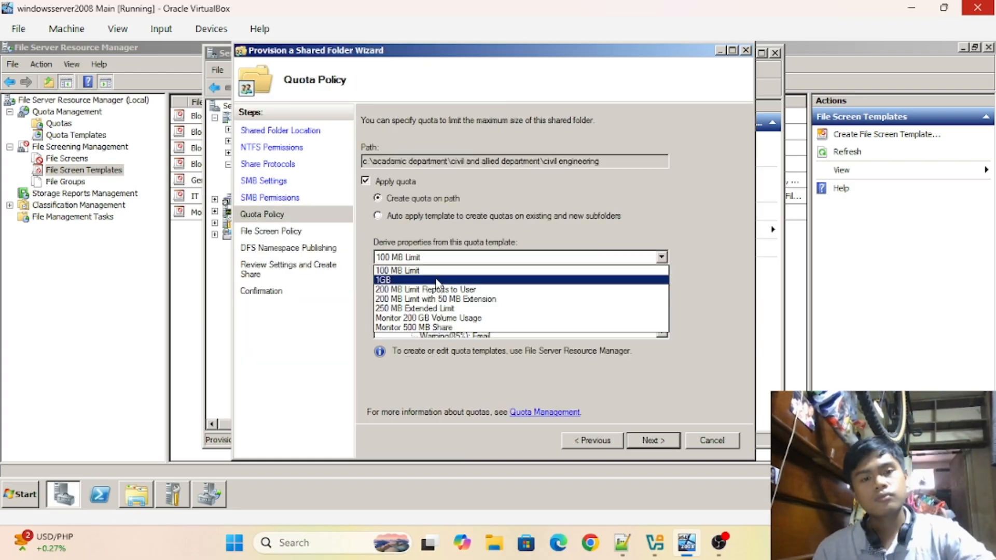
- Share the environmental science folder through the remaining wizard steps
click(652, 440)
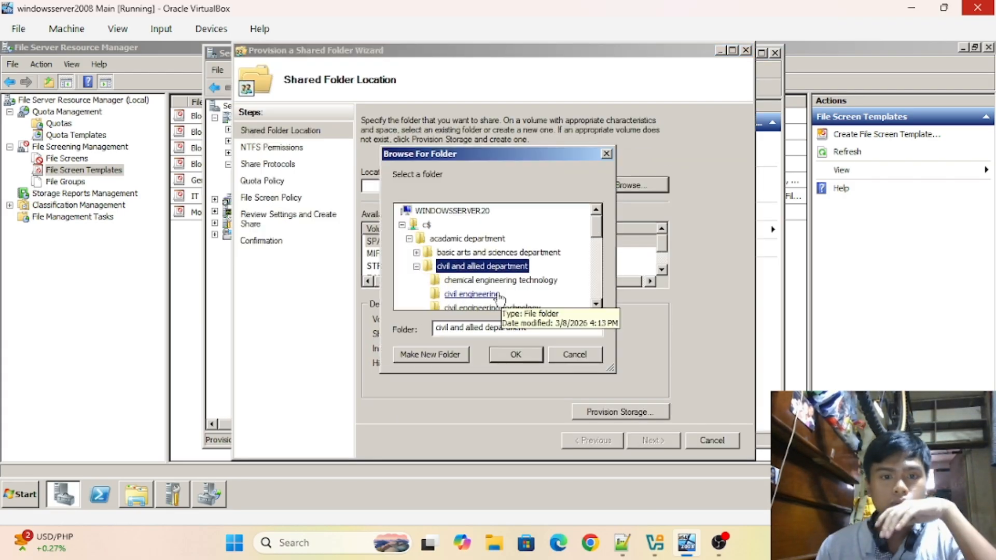
click(466, 293)
click(516, 354)
click(653, 440)
click(653, 441)
click(652, 441)
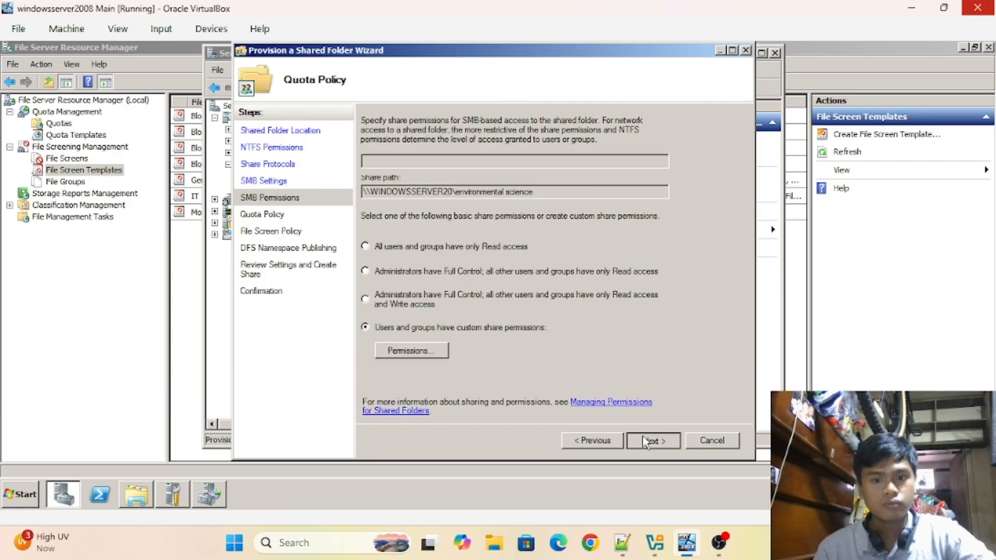
click(653, 440)
click(653, 441)
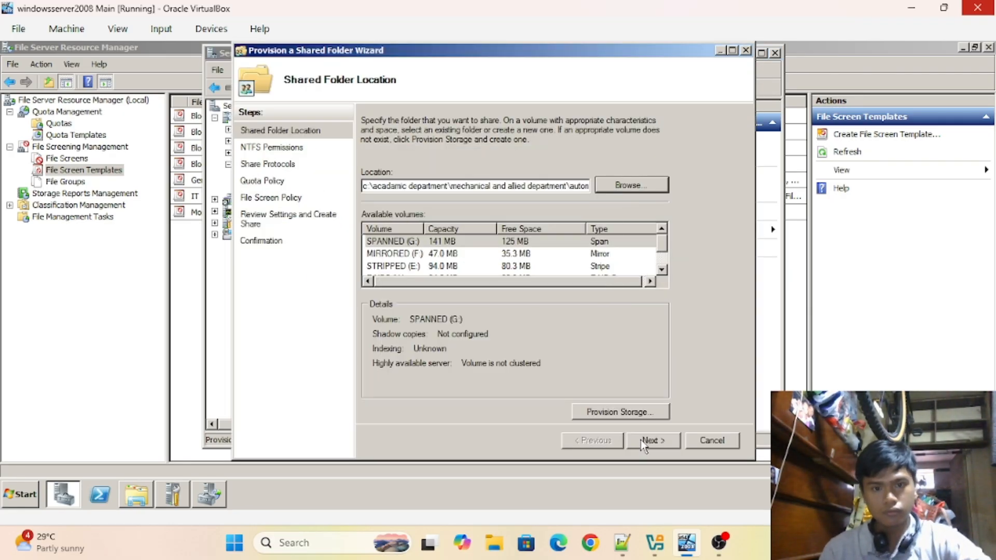
- Share mechanical engineering technology with the MECHANICAL ENGINEERING TECHNOLOGY group and a 100 MB Limit quota
click(651, 440)
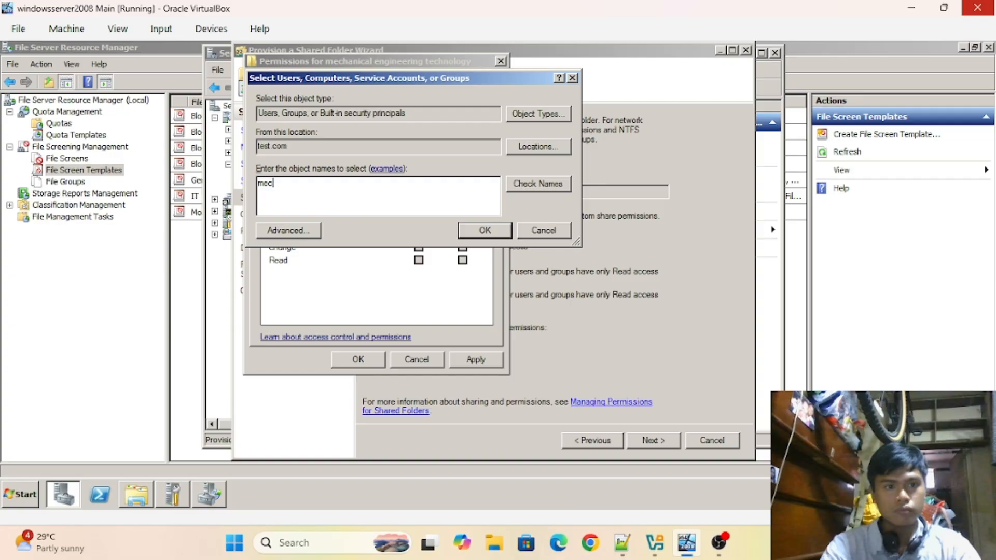
text(hanical engineering technology)
click(538, 184)
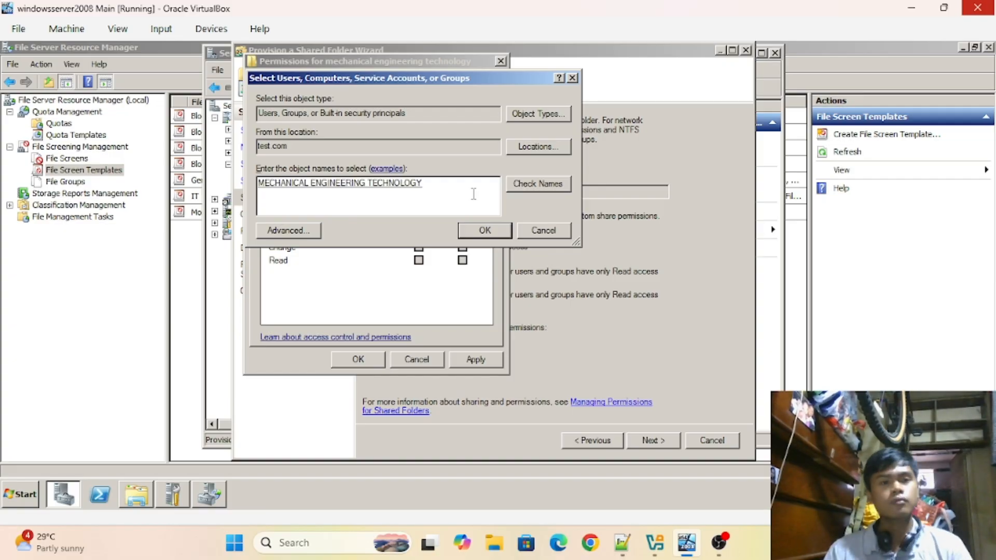
click(485, 231)
click(358, 359)
click(410, 350)
click(406, 195)
text(mechanical engineering technology)
click(485, 231)
click(358, 359)
click(653, 439)
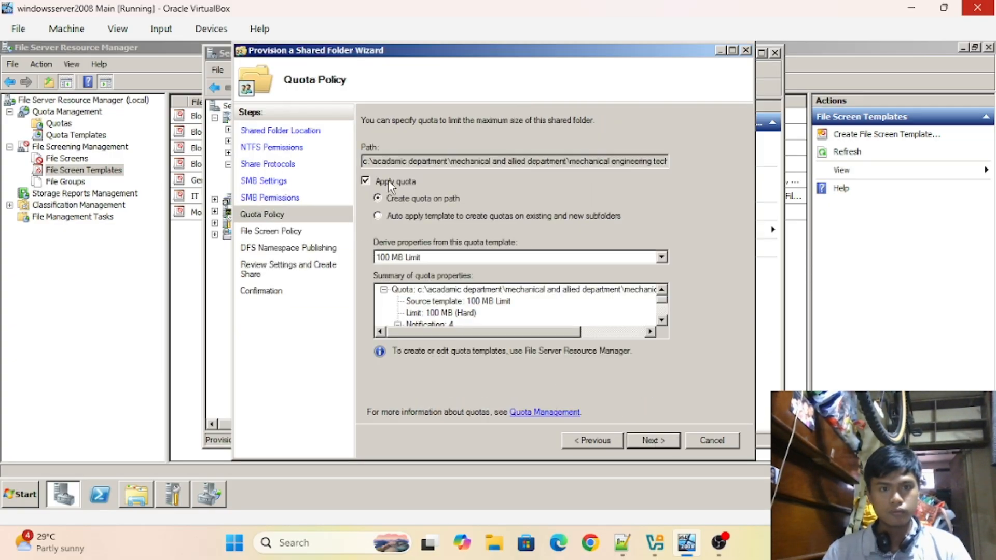
click(653, 440)
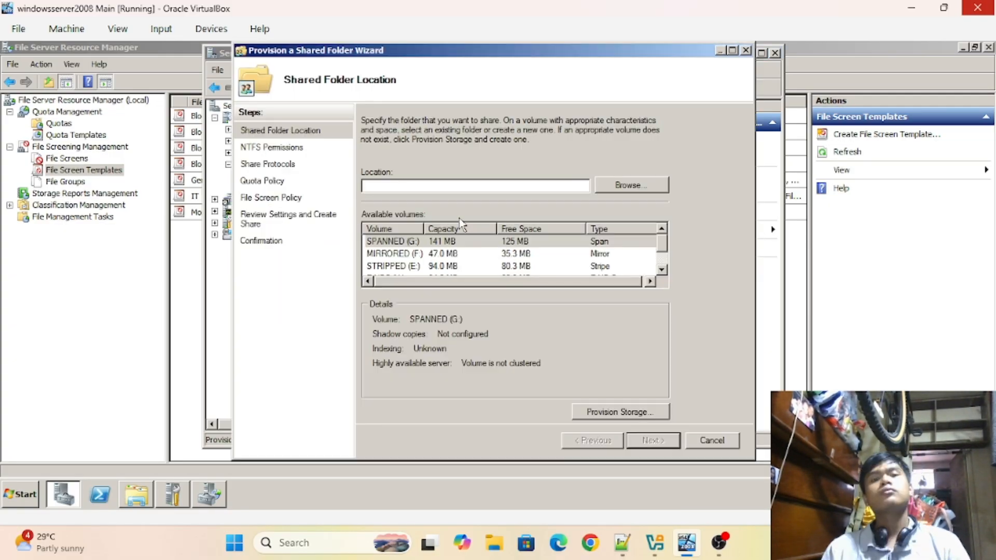
click(641, 185)
- Share non destructive engineering technology, replacing Everyone with the NON DESTRUCTIVE ENGINEERING TECHNOLOGY group
click(495, 293)
scroll(588, 234, down, 3)
click(493, 255)
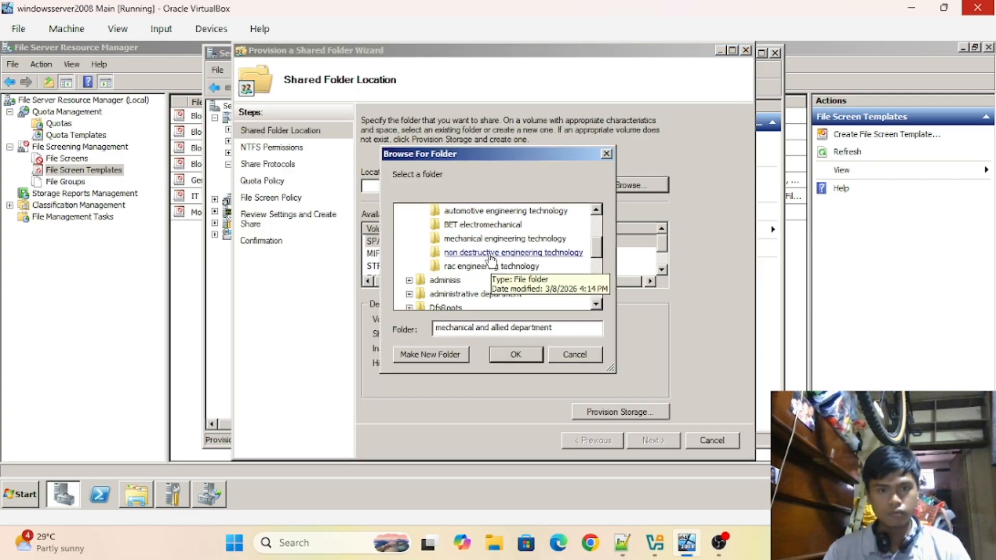
click(516, 354)
click(653, 439)
click(653, 439)
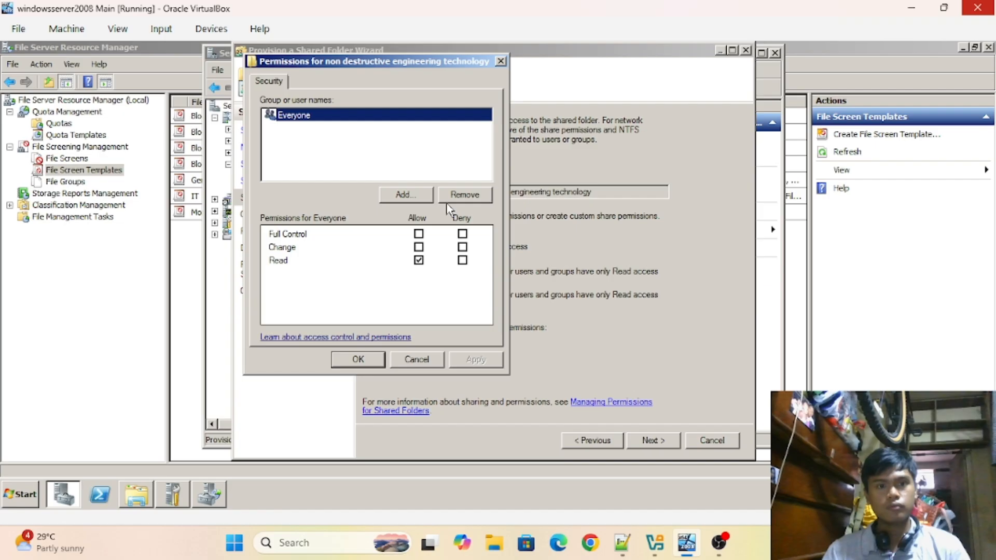
click(465, 195)
click(406, 195)
text(non destructive engineering technology)
click(542, 186)
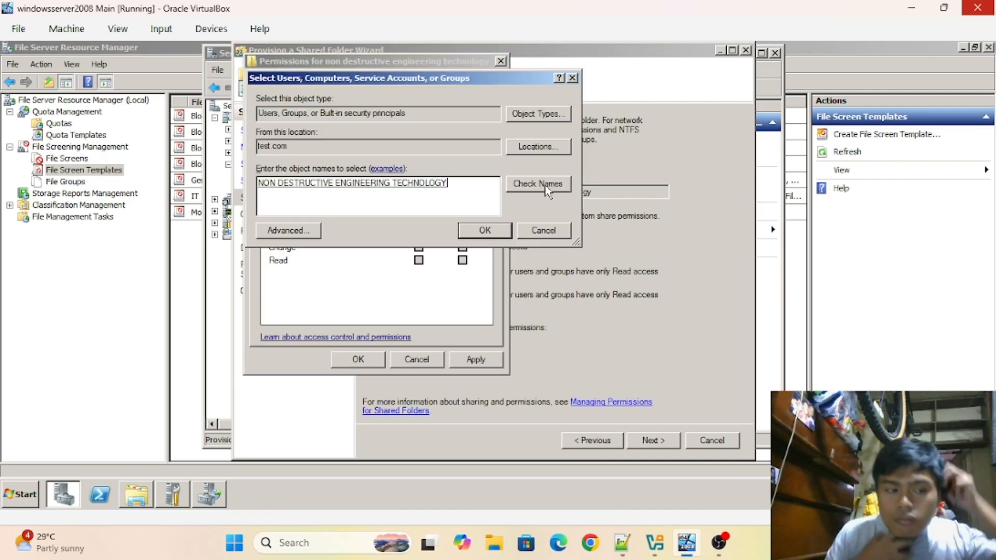
click(485, 231)
click(418, 248)
click(358, 359)
click(658, 441)
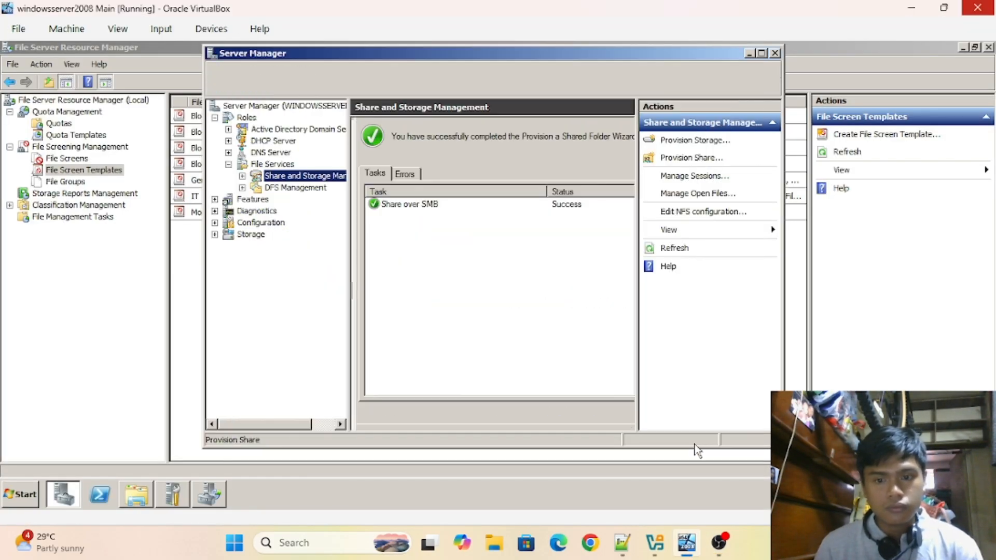
- Share rac engineering technology with RAC ENGINEERING TECHNOLOGY given Change access, then begin another share
click(694, 158)
click(631, 185)
click(513, 353)
click(658, 441)
click(658, 441)
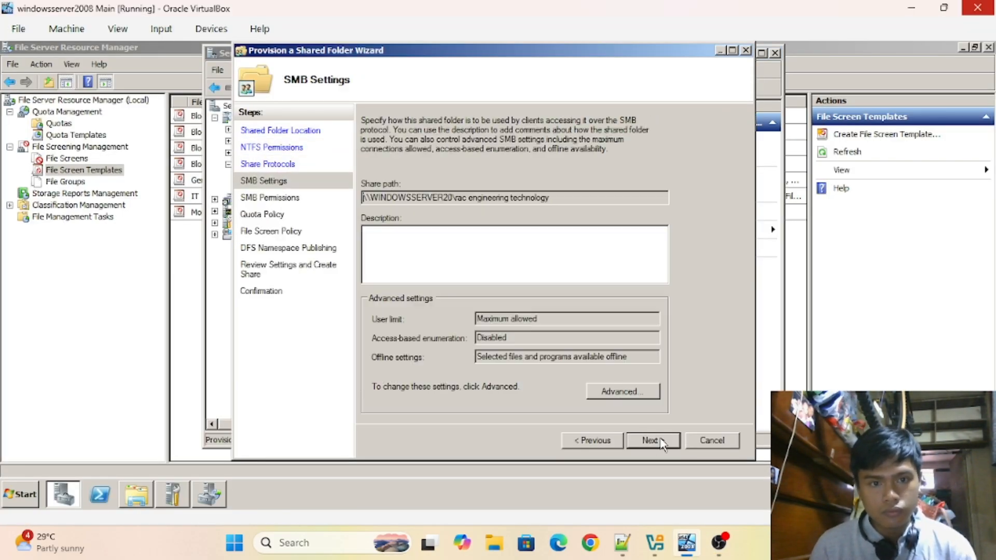
click(659, 440)
click(406, 195)
text(rac engineering technology)
click(485, 231)
click(417, 247)
click(655, 440)
click(653, 440)
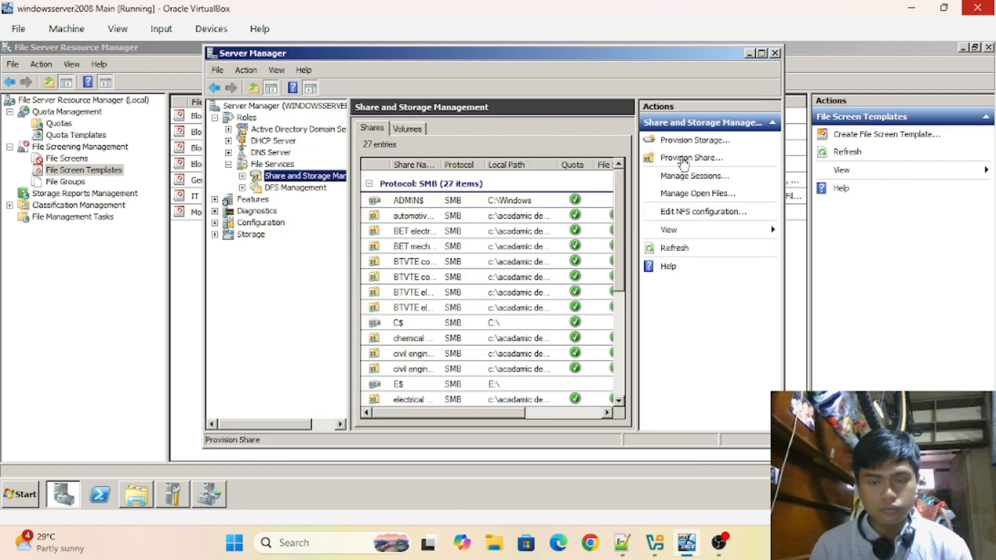
click(694, 157)
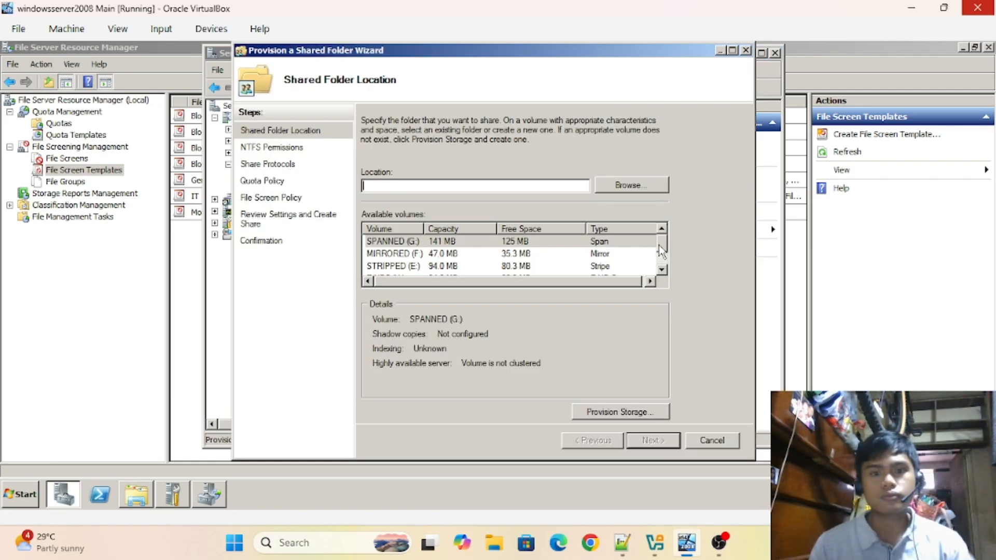
- On the C: volume, set the share location to acadamic department > electrical and allied department > information technology
scroll(662, 251, down, 1)
click(451, 265)
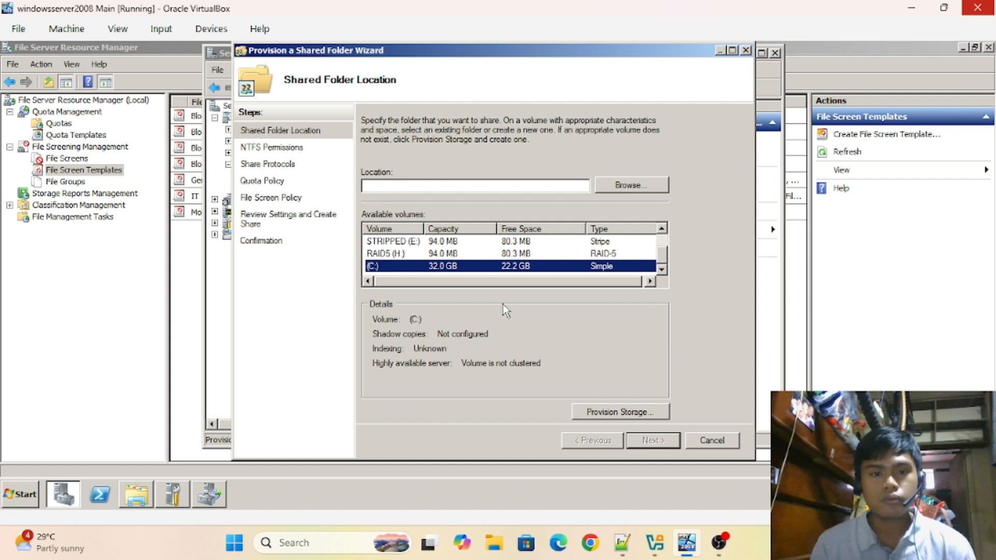
click(627, 184)
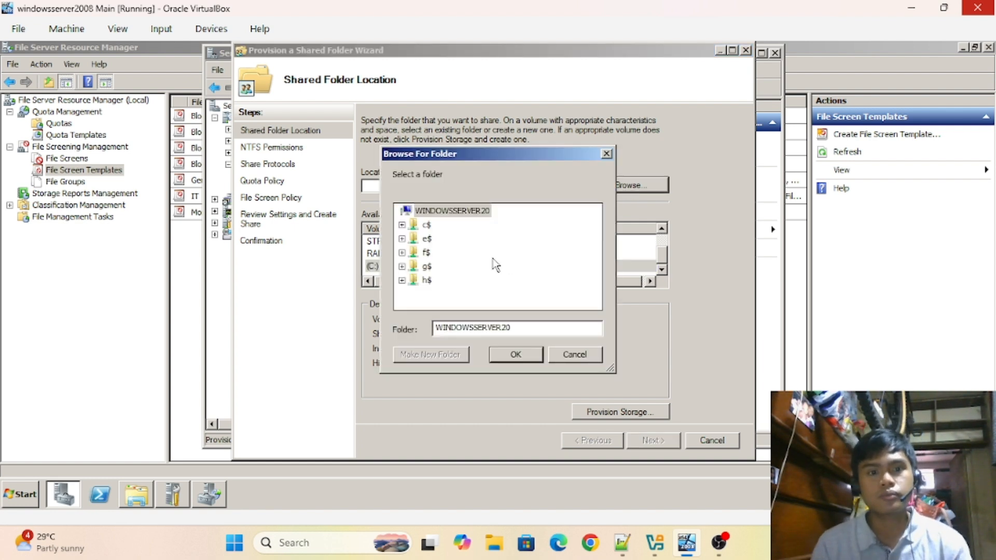
double_click(426, 226)
click(460, 240)
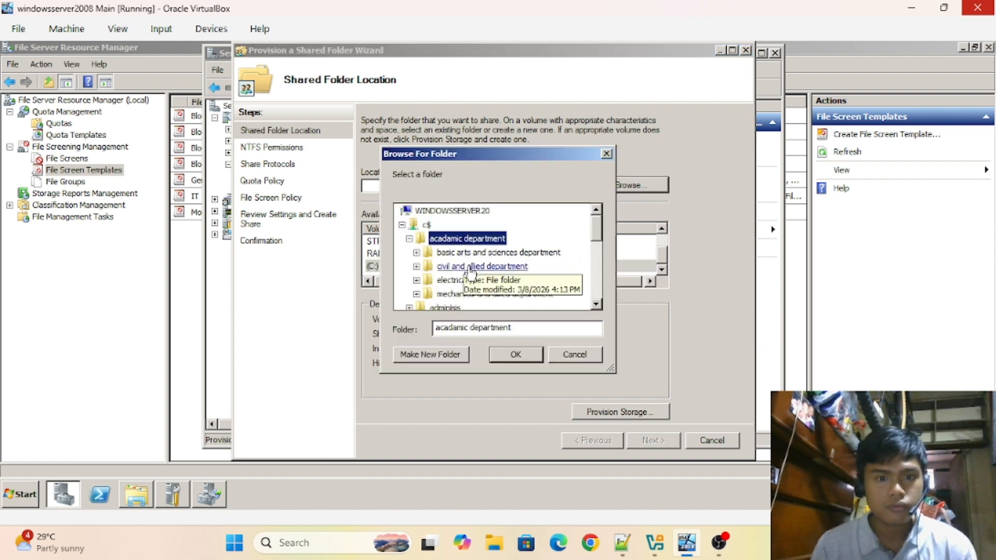
click(466, 282)
double_click(469, 281)
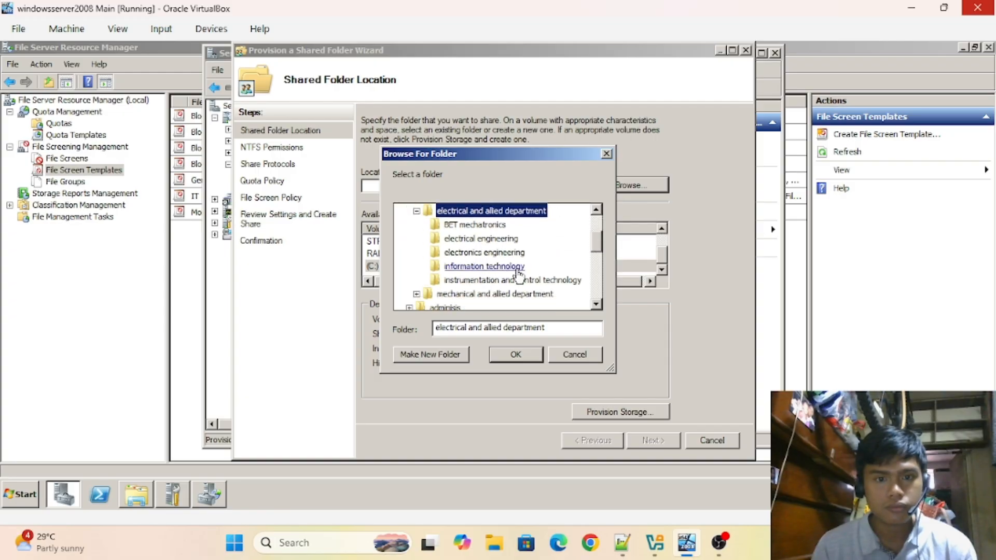
click(501, 267)
click(520, 355)
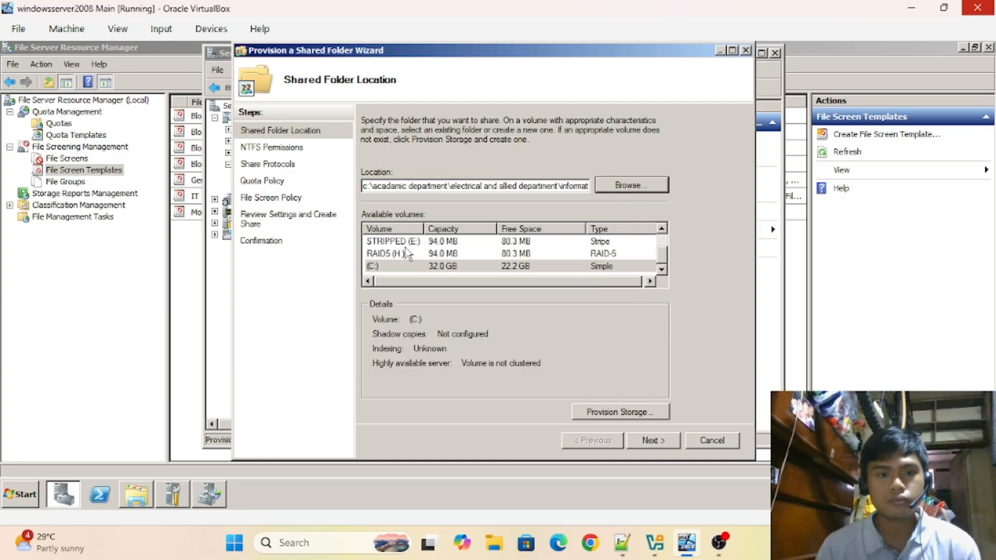
- Keep the default NTFS permissions, share protocols and SMB settings up to the SMB permissions page
click(650, 441)
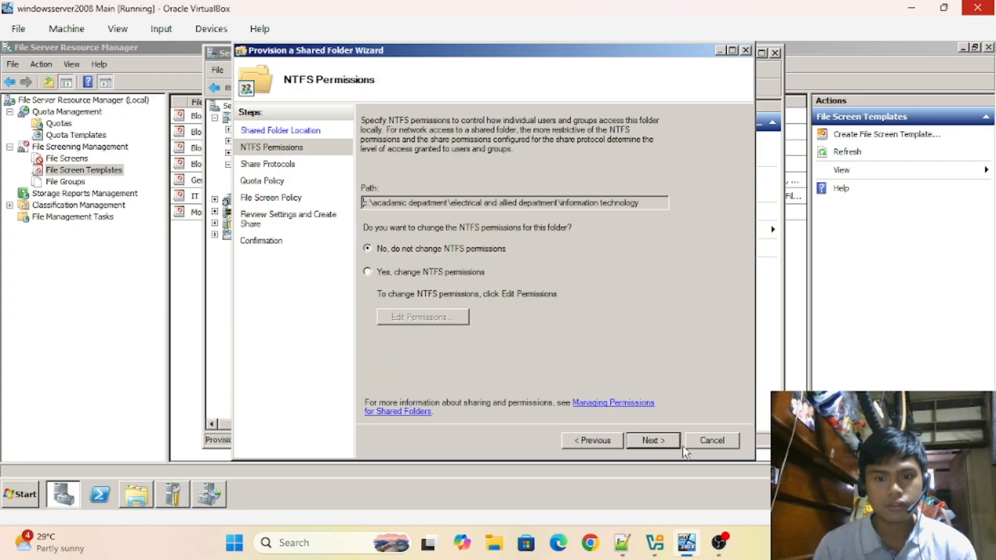
click(650, 441)
click(652, 442)
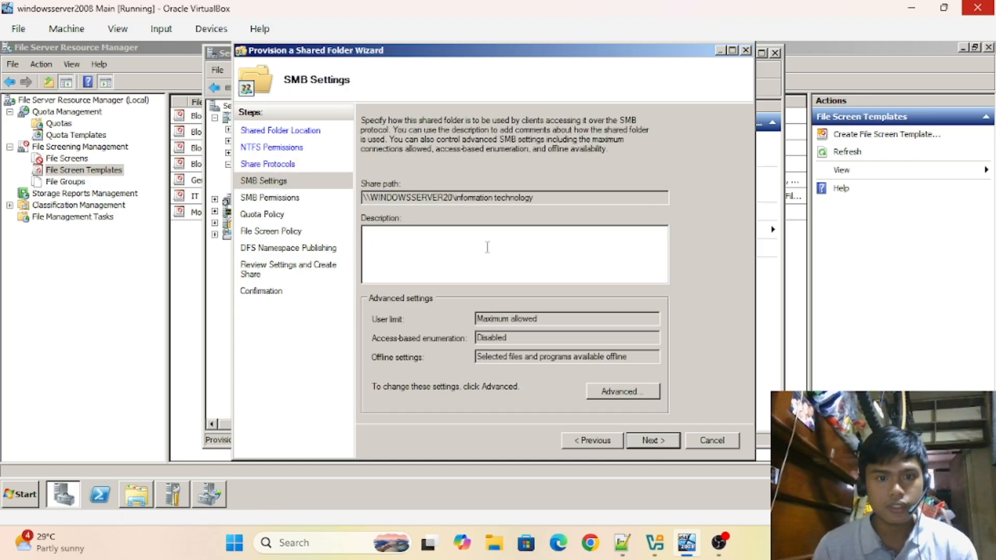
click(651, 441)
- Choose custom share permissions, remove Everyone and add the INFORMATION TECHNOLOGY group
click(412, 327)
click(411, 351)
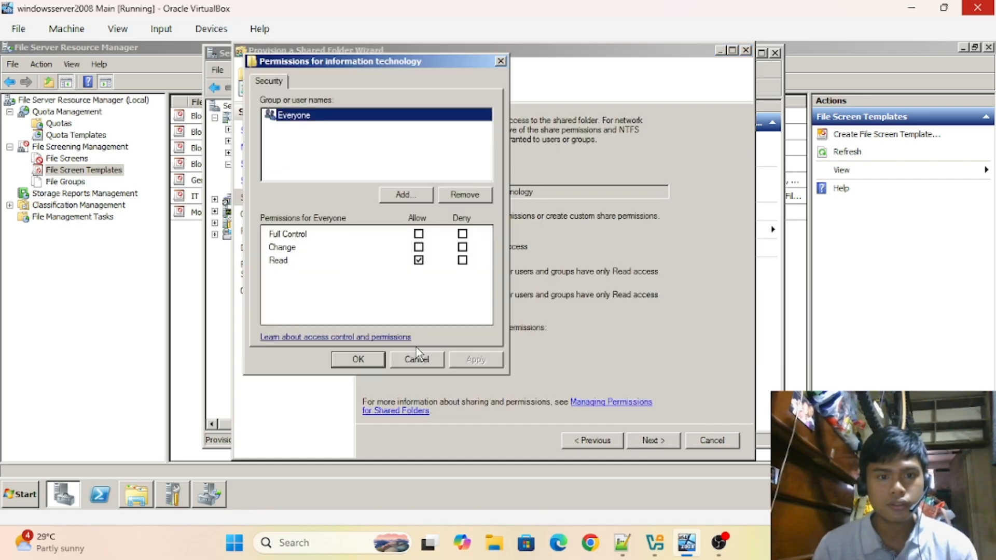
click(452, 197)
click(417, 196)
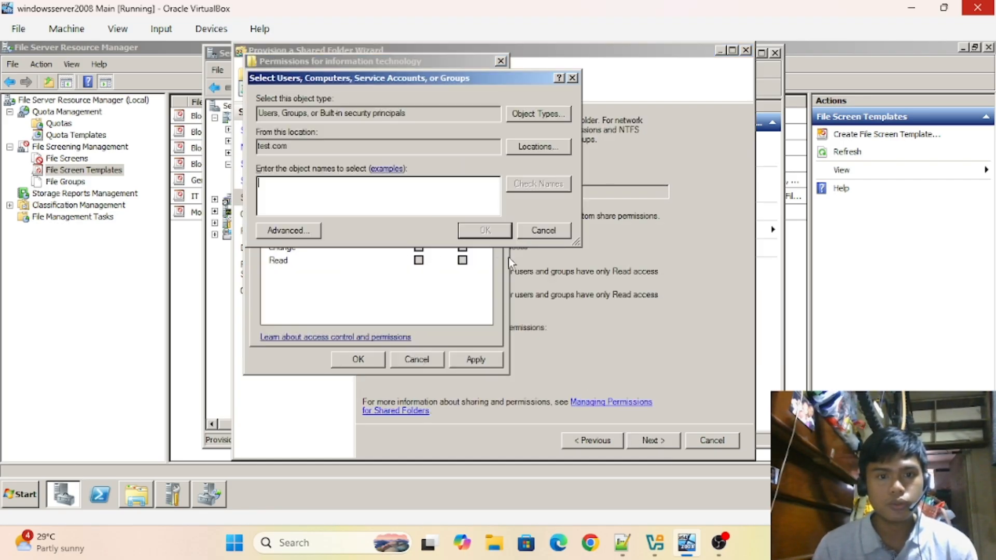
text(inform)
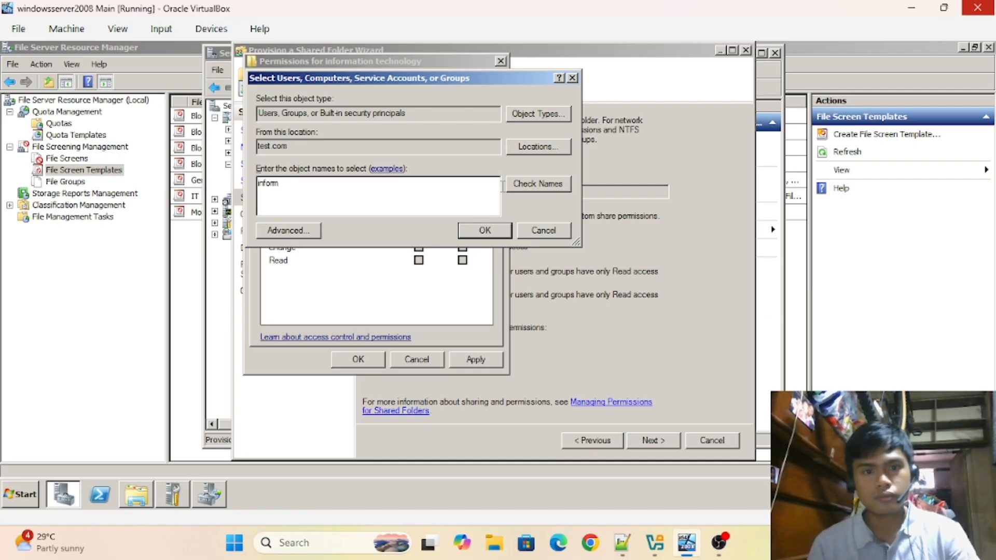
click(519, 184)
click(486, 231)
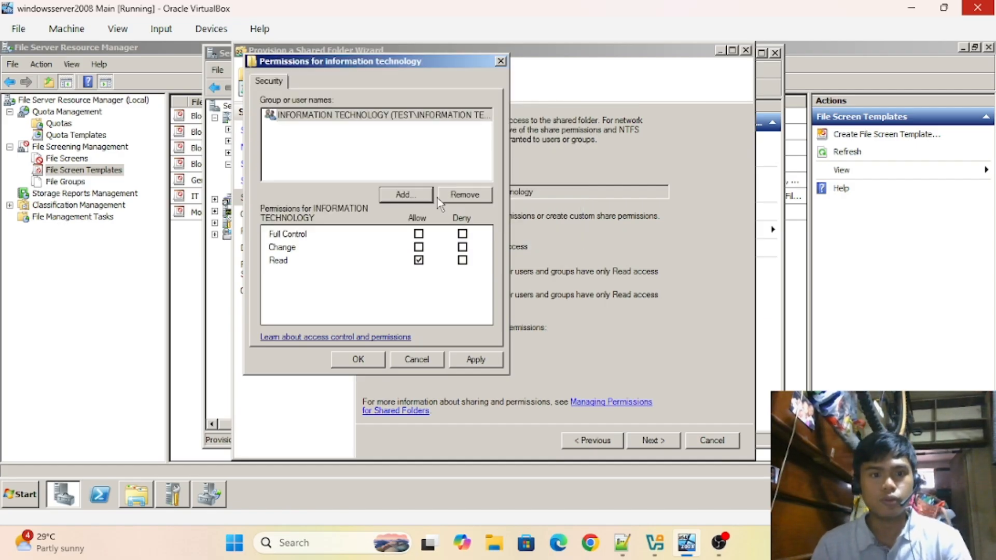
- Add the MTICS group with Change allowed, then apply the permissions
click(404, 196)
text(mt)
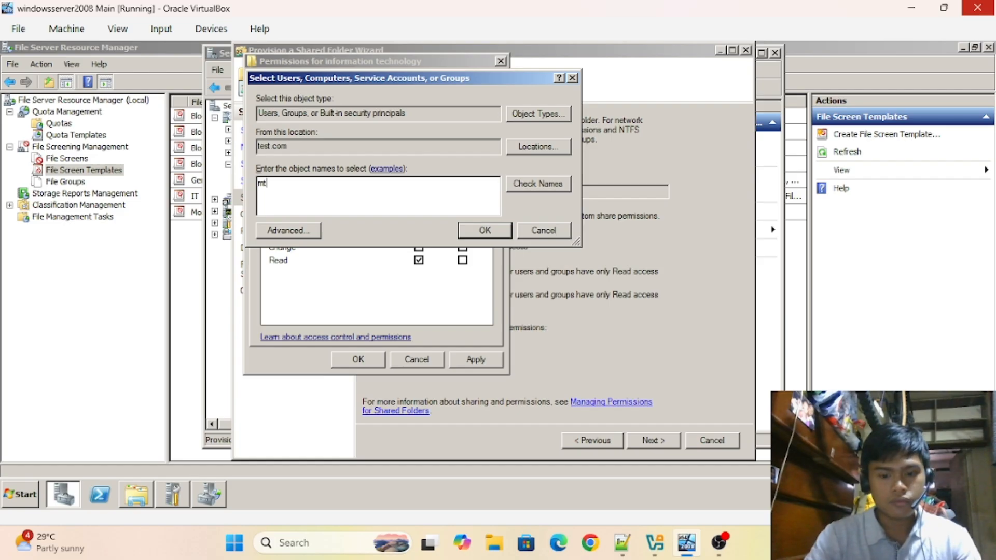
text(ics)
click(560, 190)
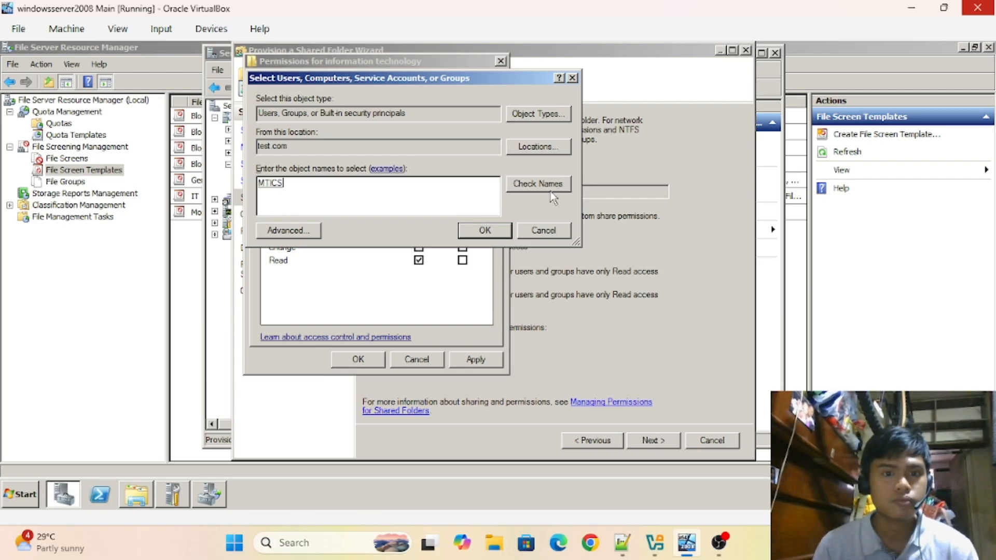
click(484, 232)
click(419, 247)
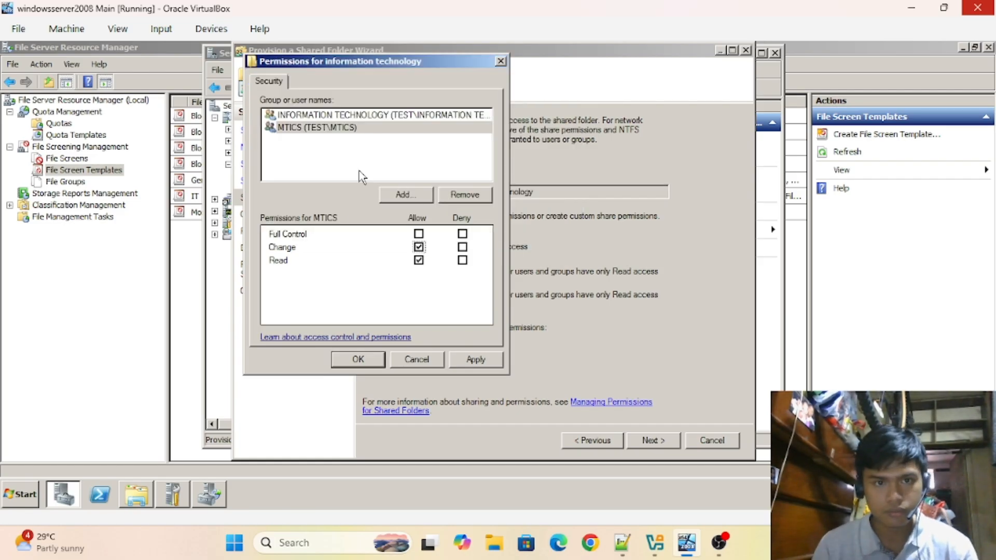
click(463, 361)
click(354, 363)
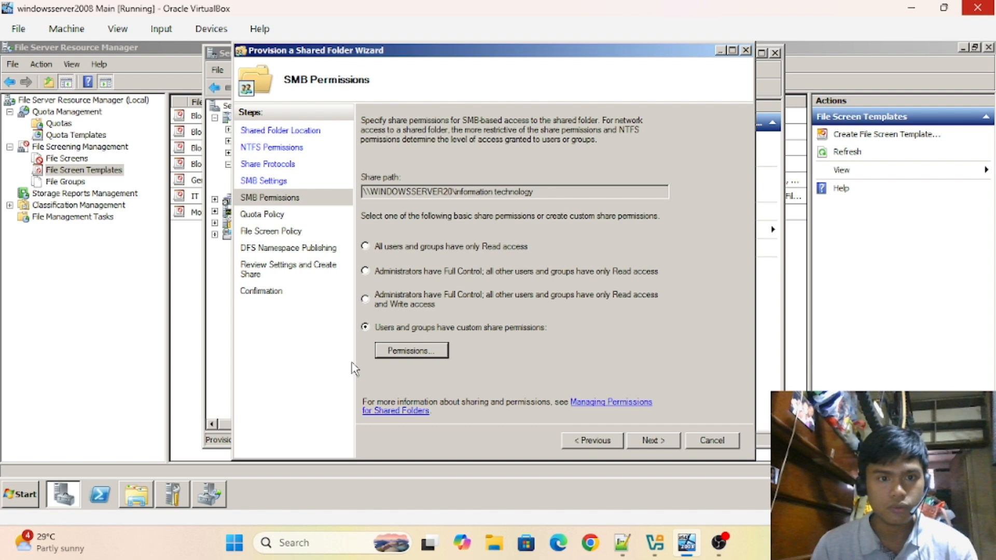
- Apply the 1GB quota template to the information technology folder
click(637, 442)
click(383, 182)
click(445, 258)
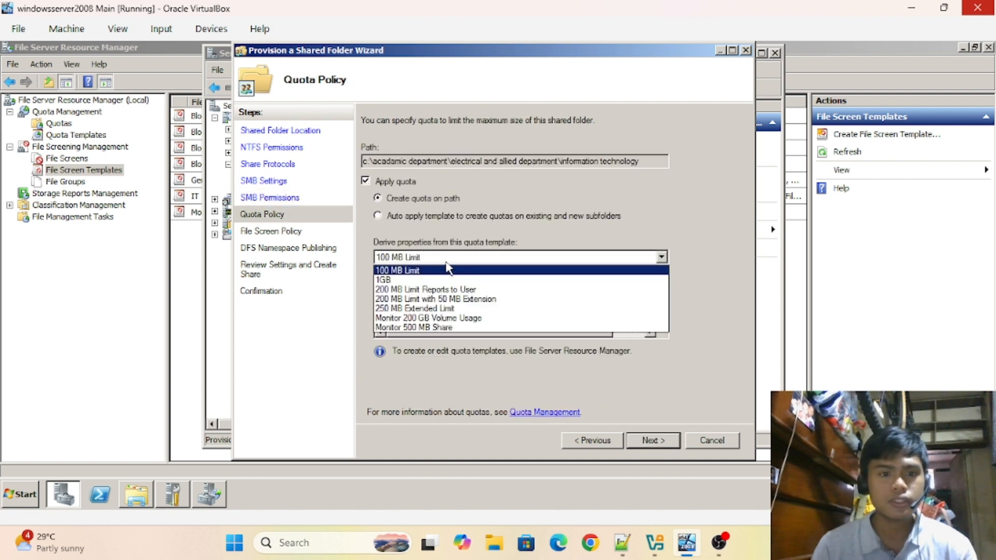
click(447, 276)
- Apply the IT file screen template to the share
click(653, 441)
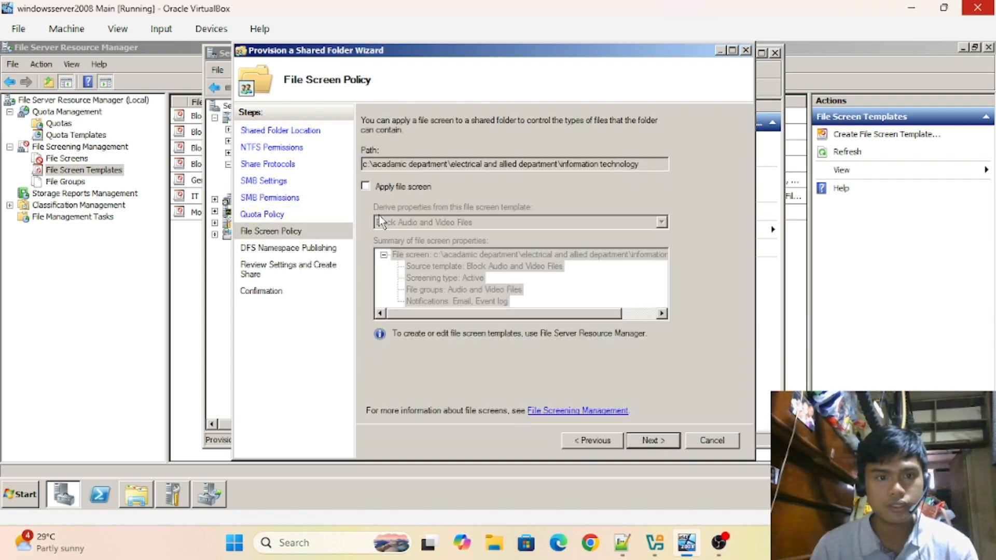
click(392, 187)
click(429, 223)
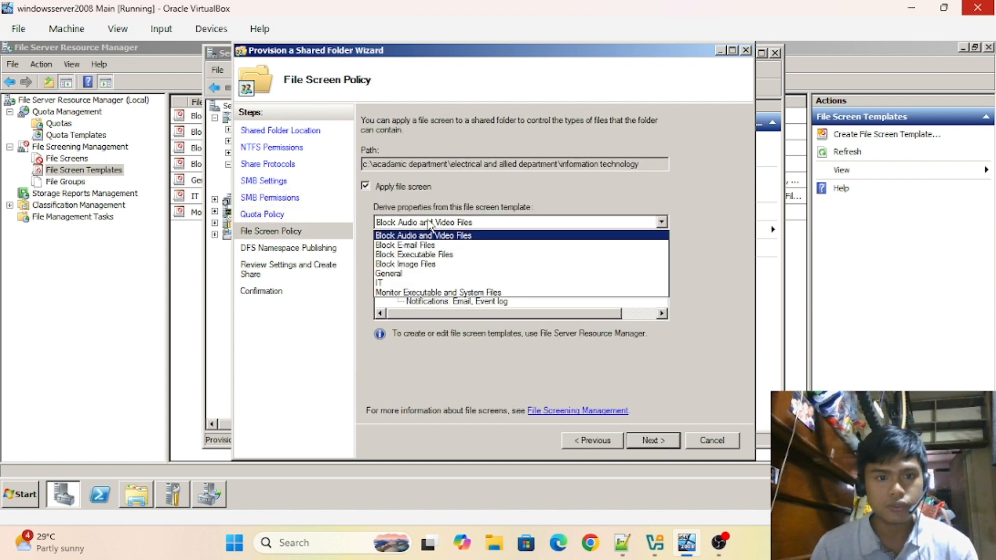
click(404, 283)
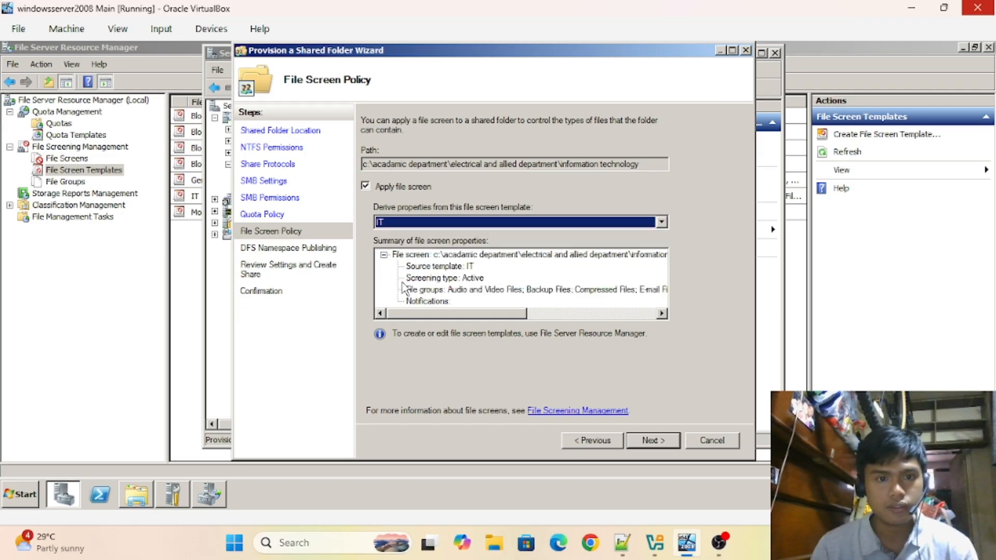
- Skip DFS namespace publishing, create the share and close the wizard
click(652, 440)
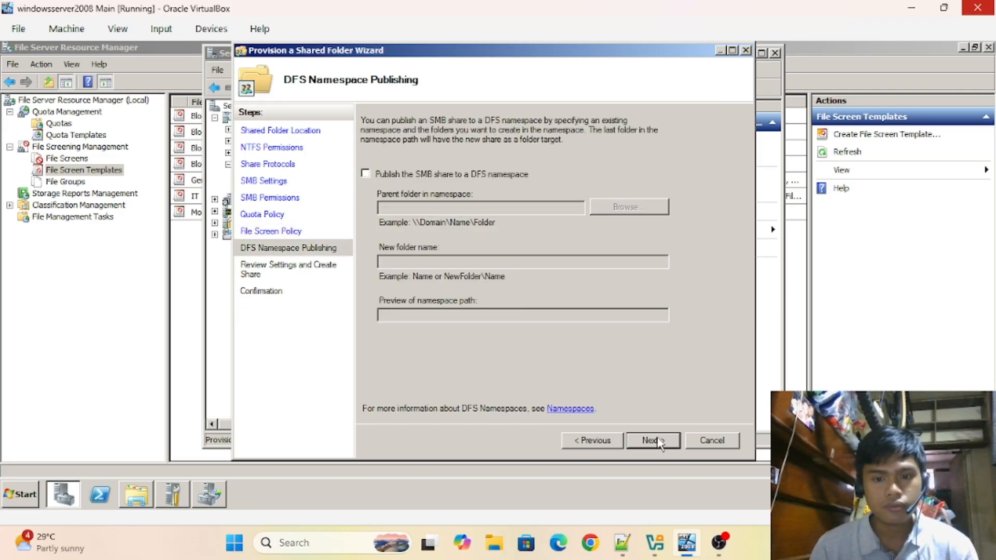
click(651, 441)
click(653, 441)
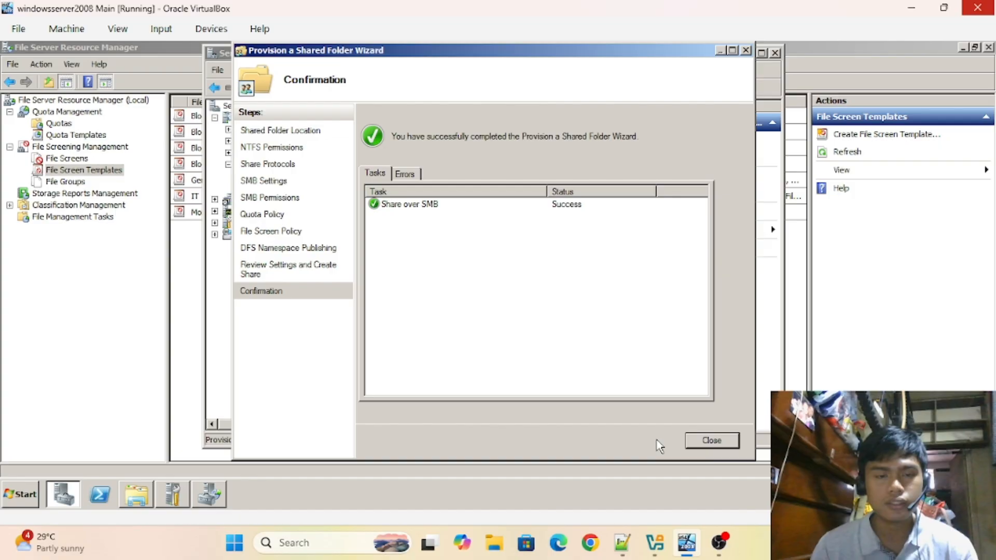
click(711, 441)
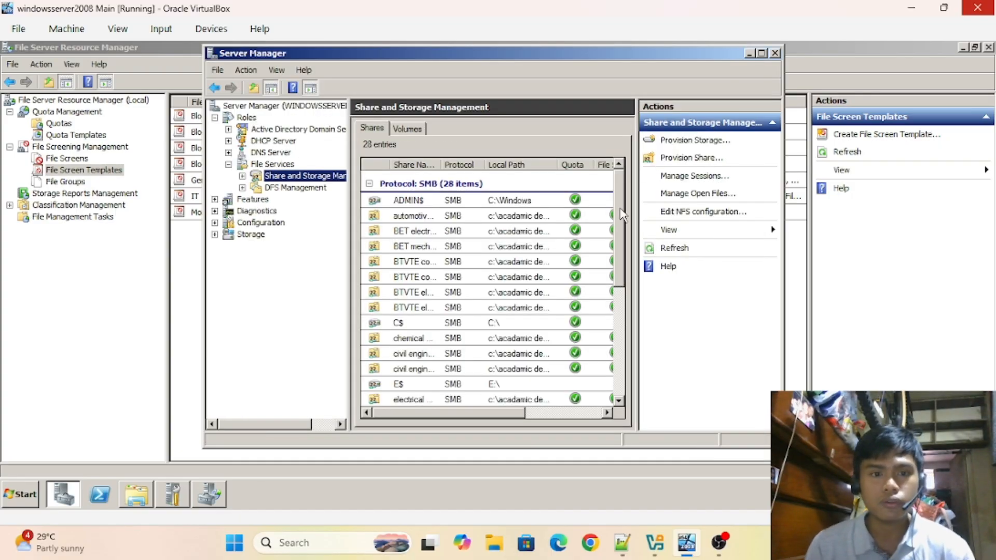
- Scroll down the Shares list to see all 28 SMB shares
drag(622, 215, 628, 333)
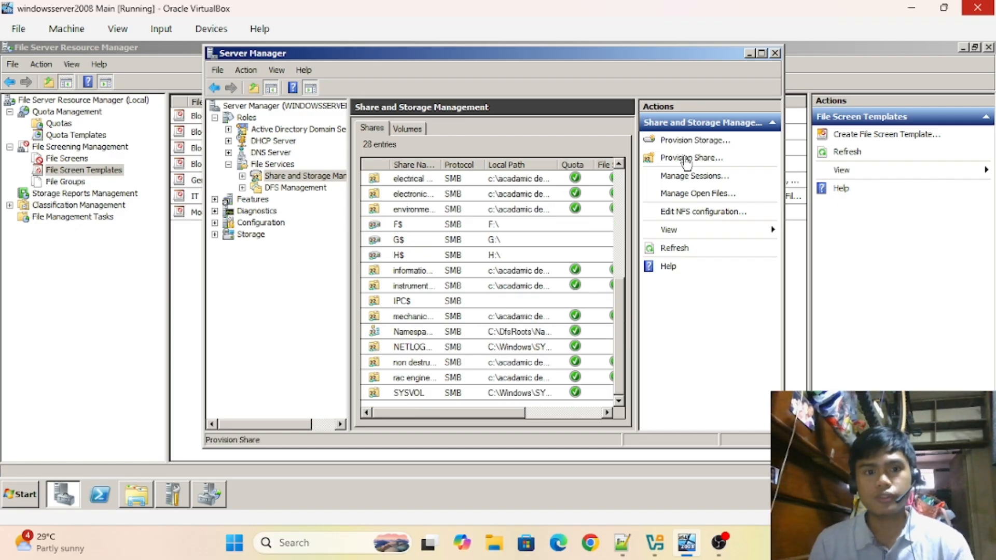
- Pick the administrative department's director's office folder as the share location and accept the defaults
click(631, 185)
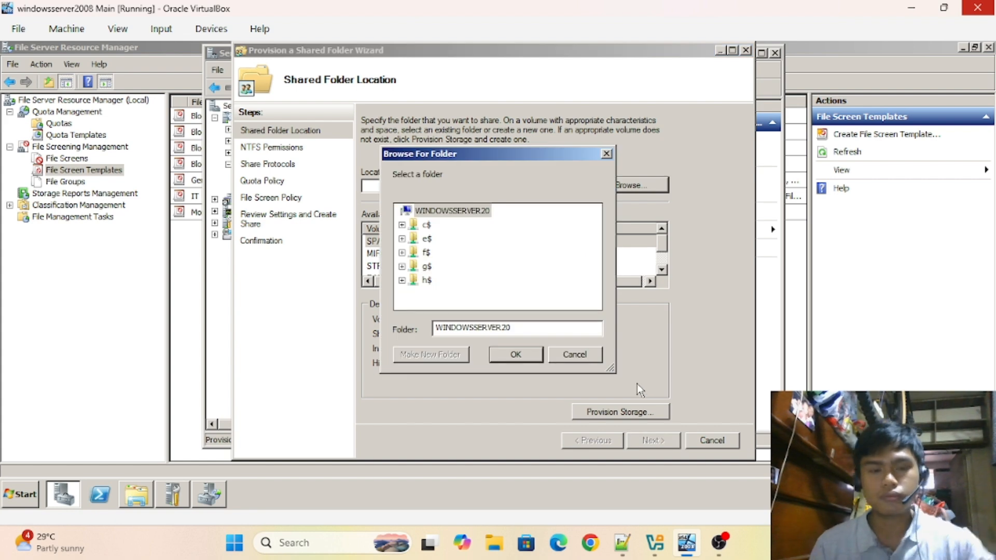
double_click(427, 224)
double_click(473, 267)
click(464, 281)
click(517, 354)
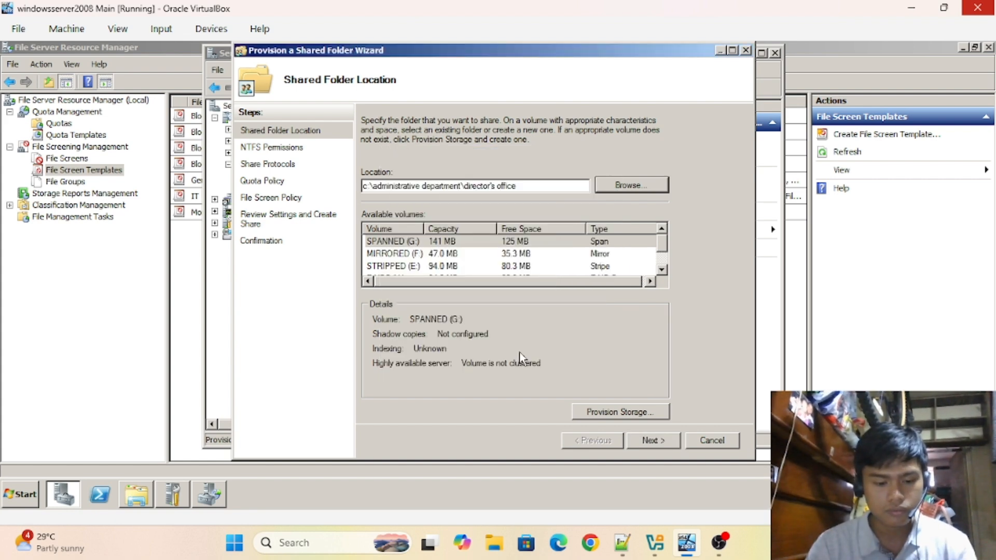
click(653, 441)
click(653, 440)
click(653, 441)
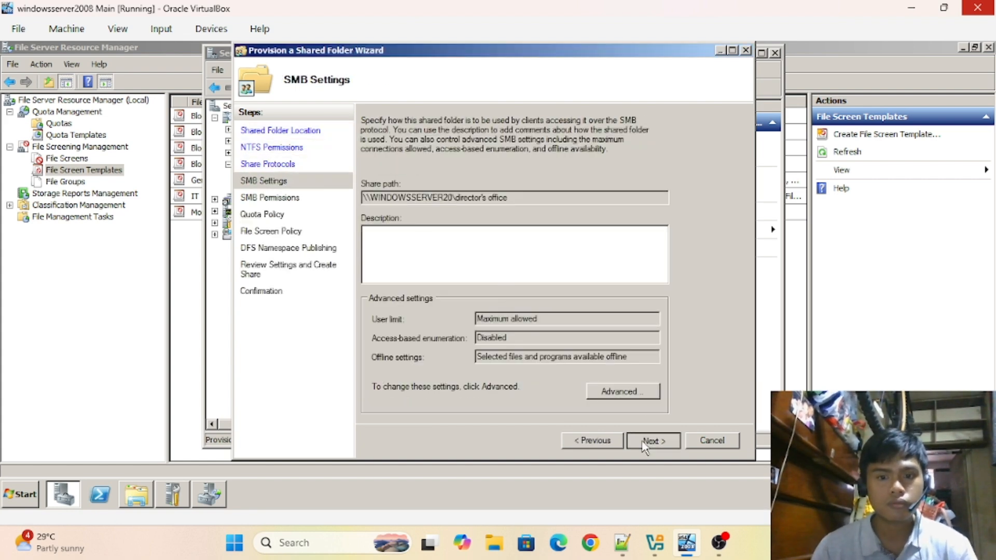
- Grant the DIRECTOR group Change permission, create the director's office share and apply a quota
click(653, 441)
click(406, 195)
text(director)
click(484, 230)
click(418, 248)
click(358, 360)
click(653, 441)
click(367, 180)
- Start a new share with the finance office folder as its location
click(652, 441)
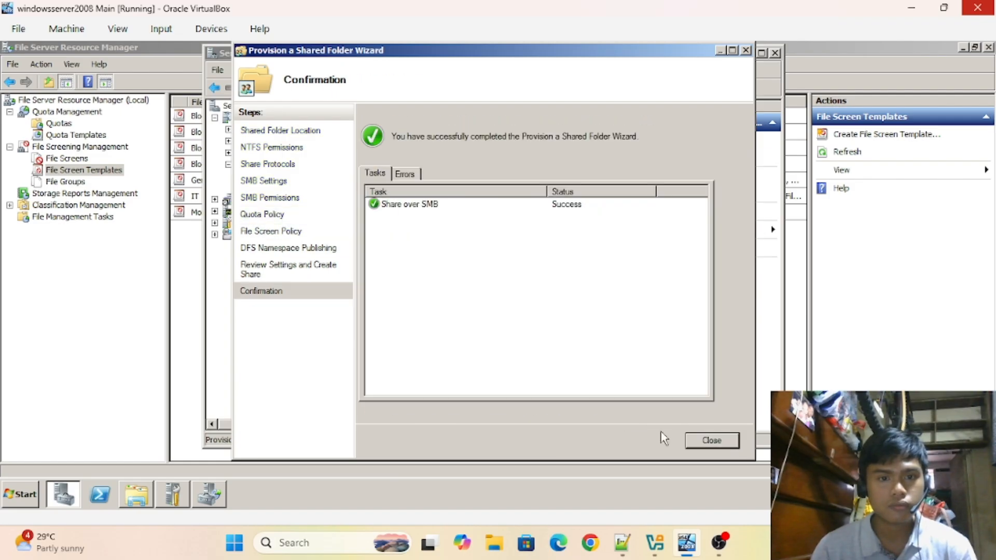
click(711, 440)
click(631, 186)
double_click(427, 223)
double_click(473, 267)
click(470, 225)
click(516, 355)
click(653, 440)
- Give the FINANCE group Change permission, create the finance office share and apply a quota
click(653, 441)
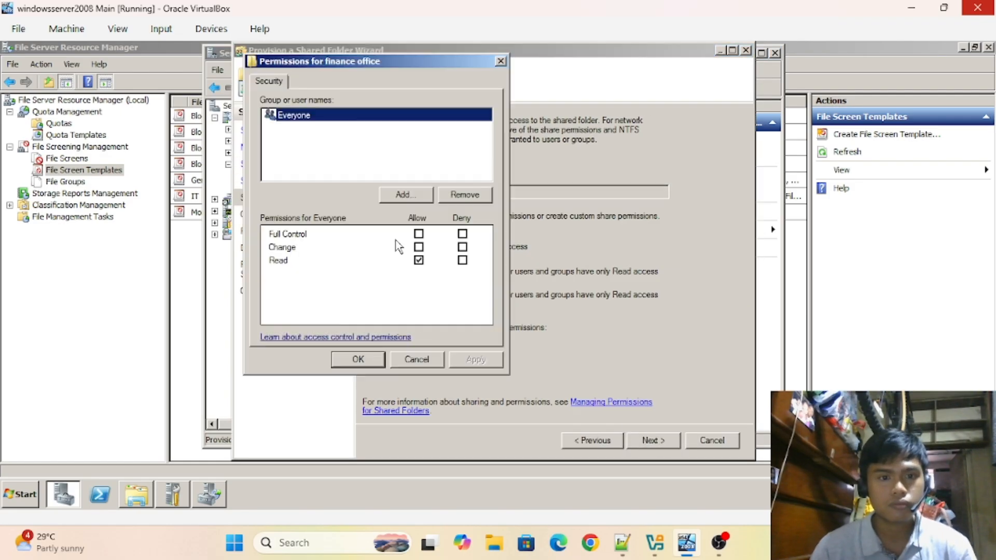
click(406, 195)
text(finance)
click(484, 230)
click(419, 247)
click(358, 360)
click(653, 441)
click(367, 180)
- Start a new share located at the human resource and management office folder
click(653, 440)
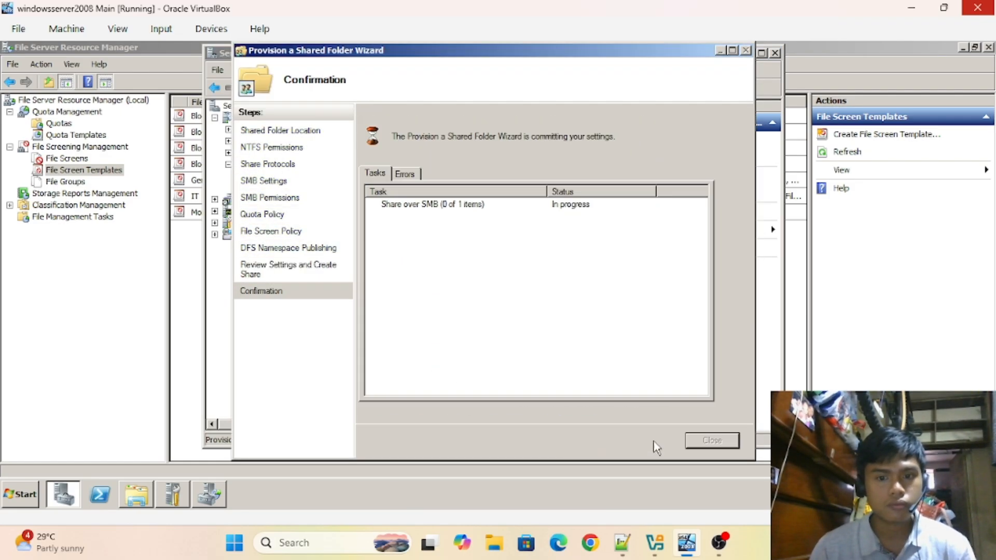
click(711, 441)
click(631, 185)
double_click(427, 223)
click(516, 355)
- Replace Everyone with the HUMAN RESOURCE group with Change permission, and apply a 1GB quota
click(653, 441)
click(653, 441)
click(406, 195)
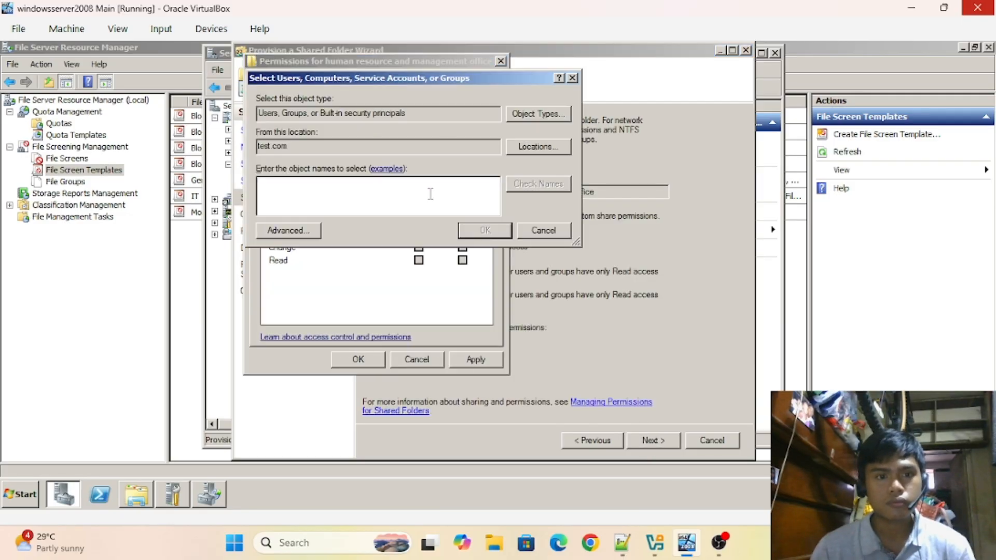
text(human resource)
click(419, 247)
click(652, 441)
click(367, 180)
click(426, 284)
- Create the human resource share and choose the library services folder for the next share
click(653, 441)
click(653, 441)
click(653, 441)
click(711, 441)
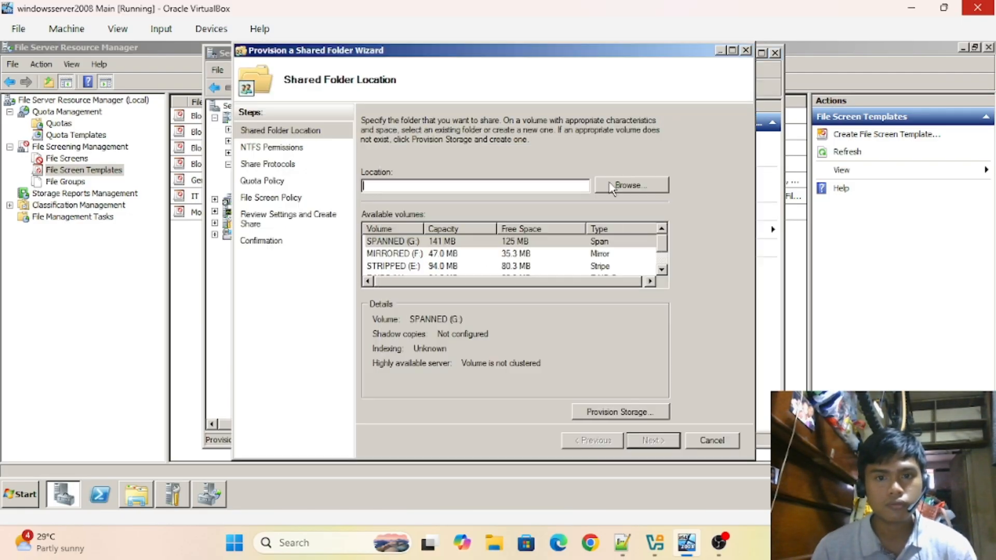
click(631, 185)
click(477, 275)
click(515, 354)
- Give the LIBRARY group Change permission and apply a quota with the General file screen
click(653, 441)
click(653, 441)
click(369, 327)
text(library)
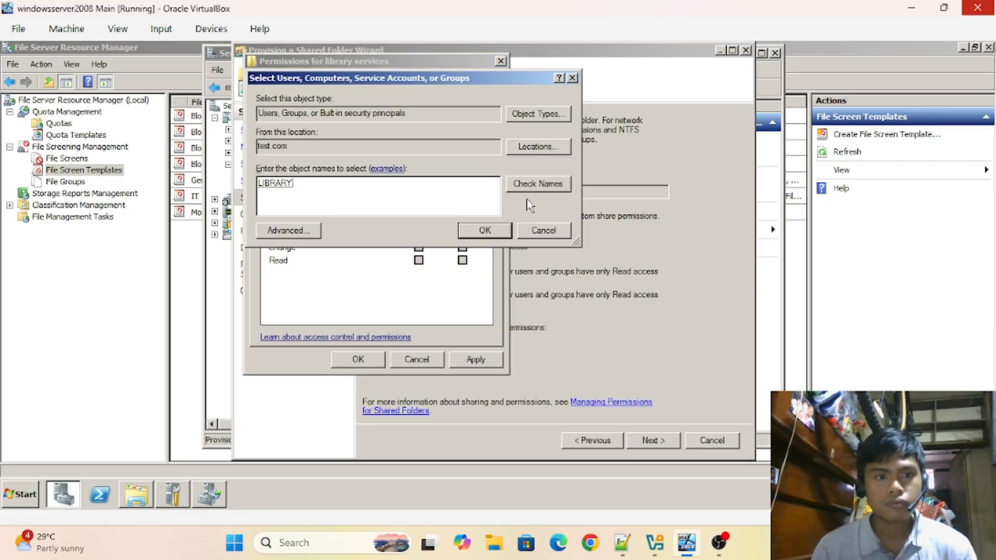
click(653, 441)
click(404, 184)
- Create the library services share and pick the records office folder for the next share
click(653, 441)
click(366, 186)
click(430, 223)
click(437, 274)
click(653, 440)
click(711, 440)
click(682, 155)
click(631, 185)
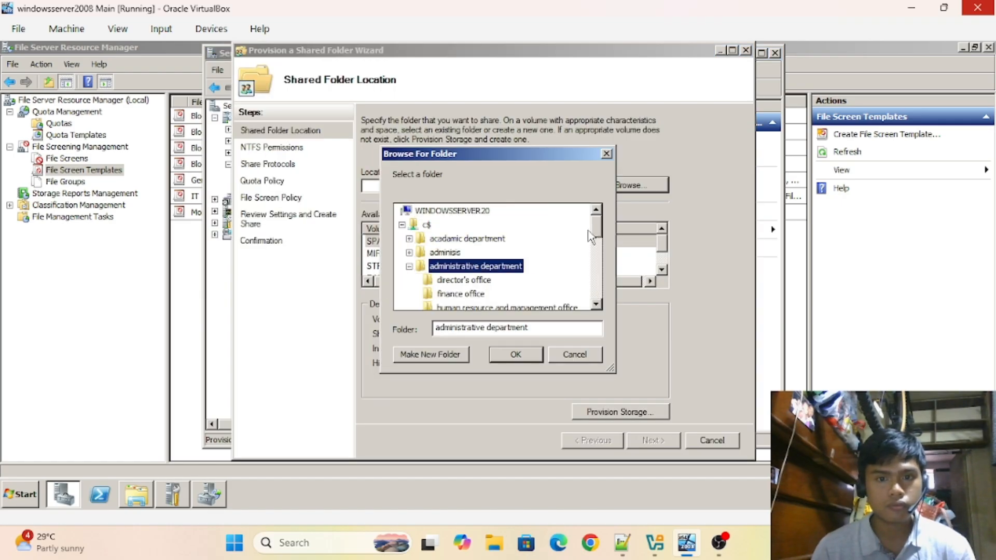
click(515, 354)
- Replace Everyone with the RECORDS group in the records office share permissions
click(653, 441)
click(653, 441)
click(653, 441)
click(404, 194)
text(records)
click(487, 230)
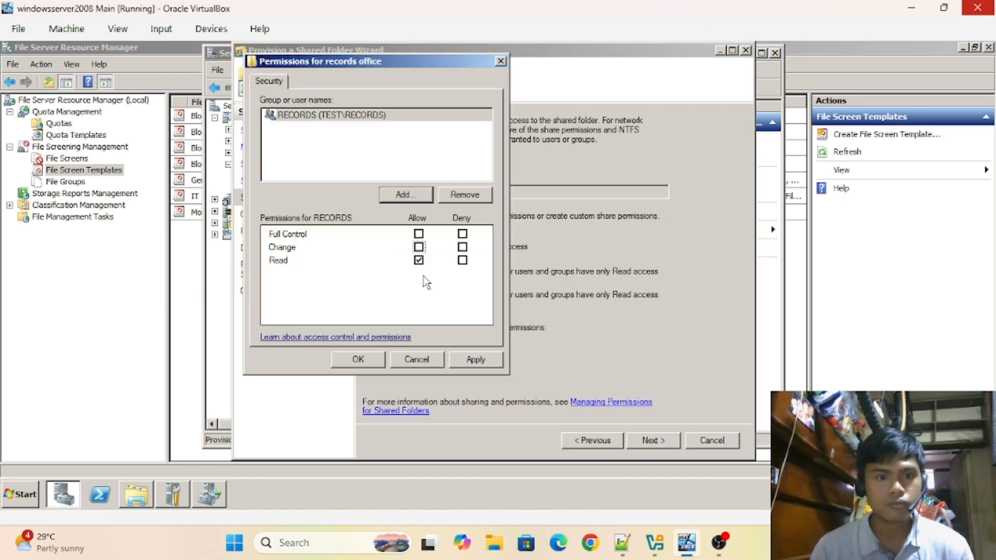
click(358, 358)
click(653, 441)
click(366, 181)
- Create the records office share and start a new share for the registrar's office
click(653, 441)
click(653, 441)
click(653, 441)
click(712, 440)
click(682, 156)
click(627, 187)
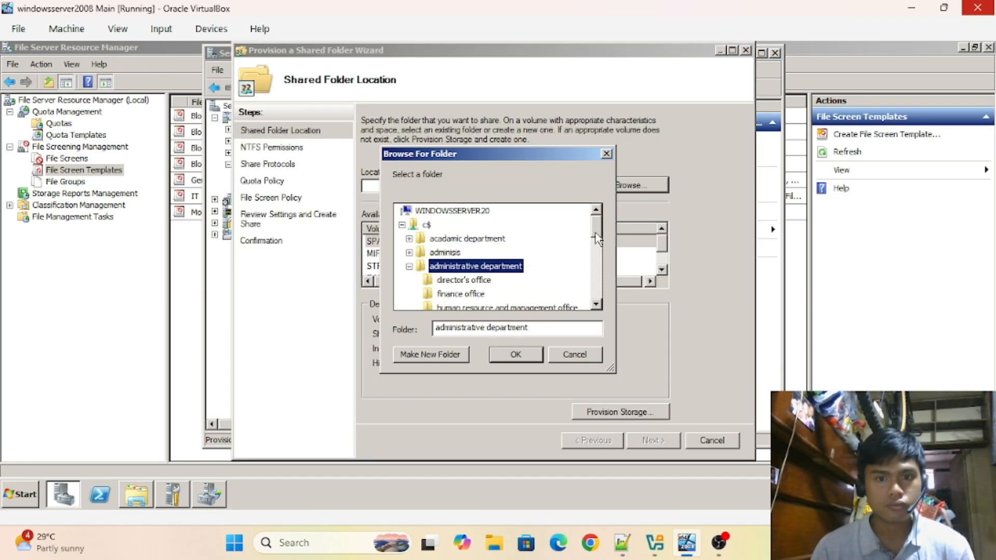
click(515, 355)
- Grant the REGISTRAR group access, apply a quota with the General file screen, and create the share
click(653, 440)
click(658, 440)
click(664, 441)
click(405, 193)
text(registrar)
click(486, 230)
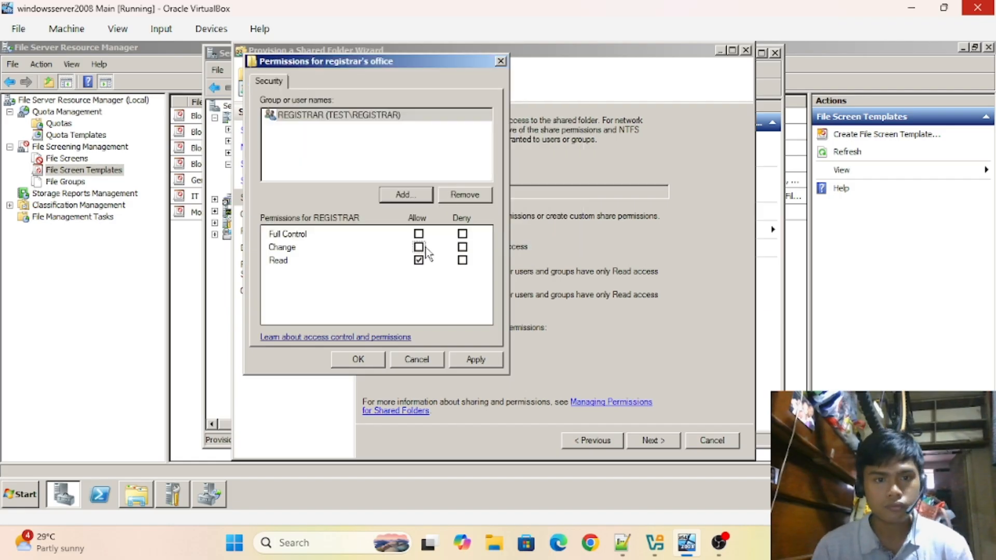
click(357, 357)
click(366, 182)
click(653, 441)
click(408, 277)
click(653, 441)
click(653, 441)
click(653, 441)
click(713, 441)
click(682, 156)
- Start a new share located at the research and extension folder
click(630, 187)
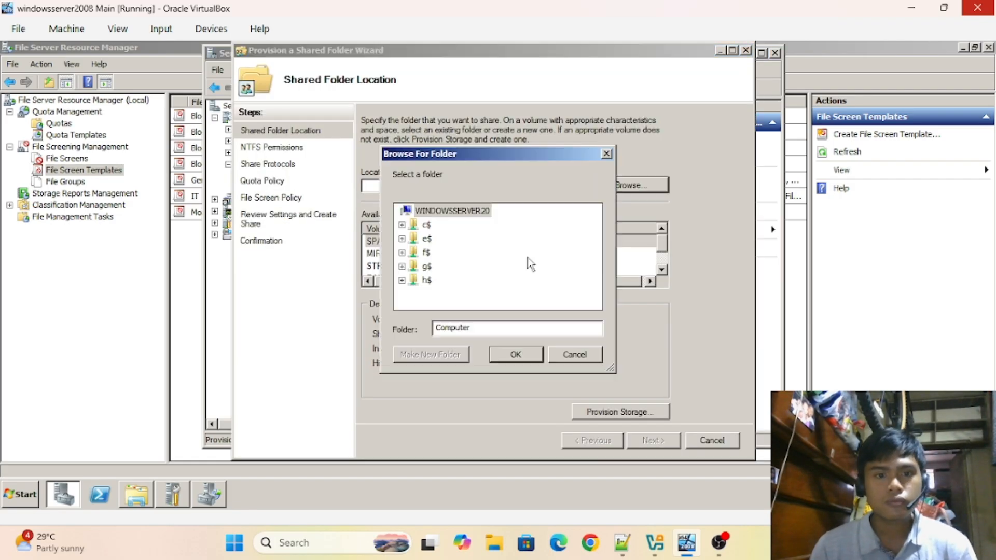
click(515, 354)
click(660, 442)
click(660, 443)
click(660, 443)
- Give the RESEARCH group Change permission, apply a quota, and create the research and extension share
click(409, 349)
click(404, 193)
text(research)
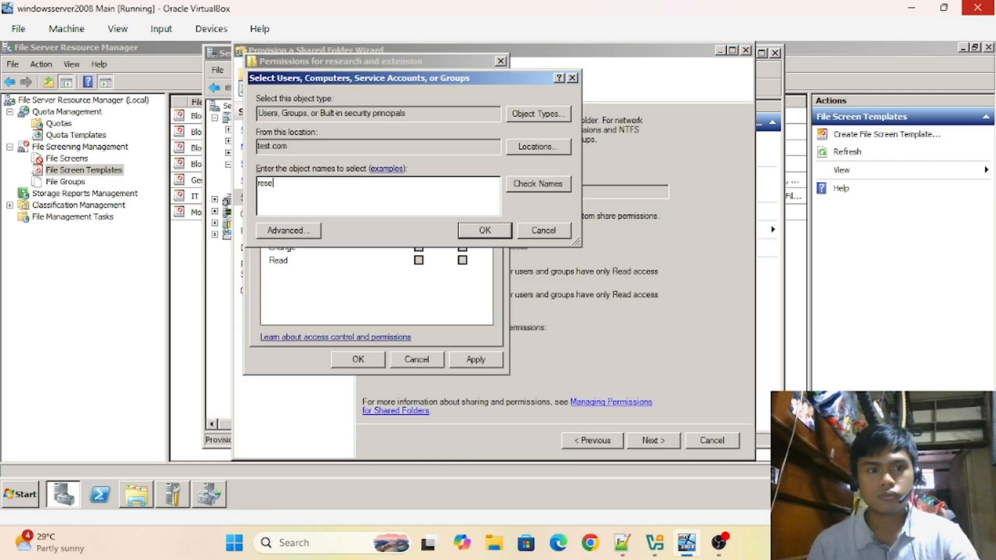
click(486, 230)
click(367, 181)
click(420, 257)
click(410, 280)
click(653, 441)
click(653, 441)
click(653, 441)
- Start a new share for the supply and procurement folder and advance to custom permissions
click(713, 442)
click(682, 155)
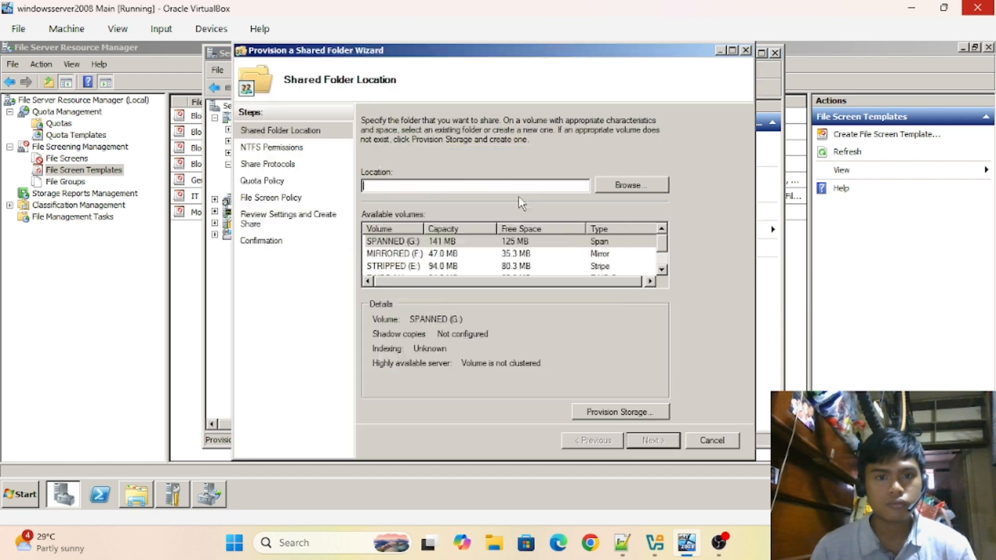
click(631, 185)
click(516, 354)
click(661, 444)
click(653, 441)
click(653, 442)
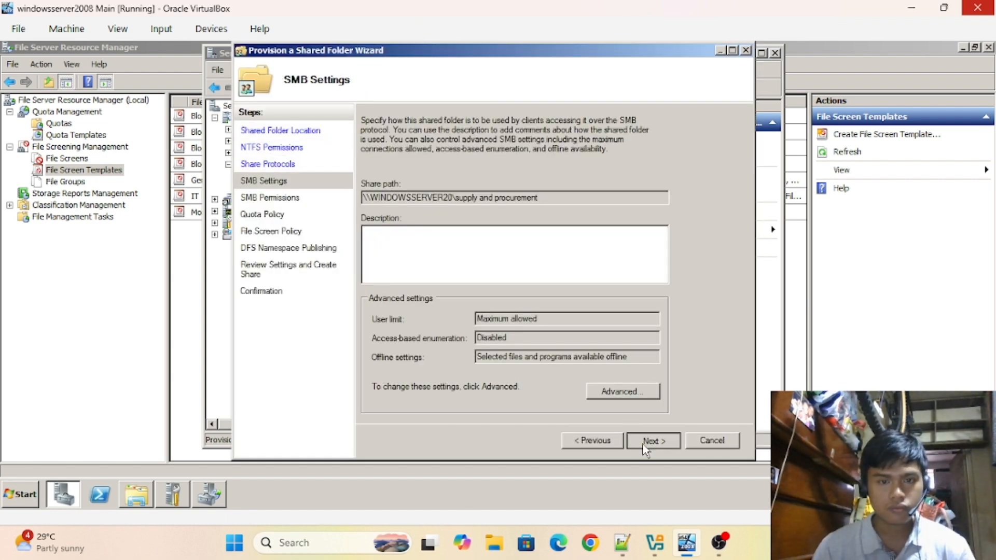
click(653, 442)
click(410, 346)
click(463, 194)
click(405, 194)
- Add the SUPPLY group to the share permissions with Change access
text(supply)
click(485, 230)
click(419, 248)
click(358, 359)
click(653, 441)
click(366, 182)
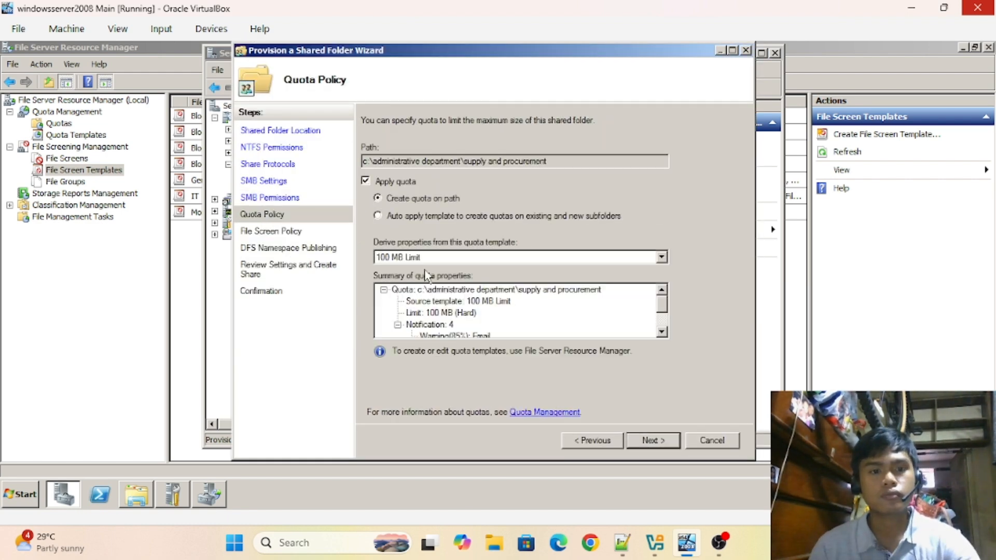
- Apply the 100 MB Limit quota and Block Audio and Video Files screen, then create the share
click(653, 442)
click(652, 445)
click(591, 441)
click(366, 186)
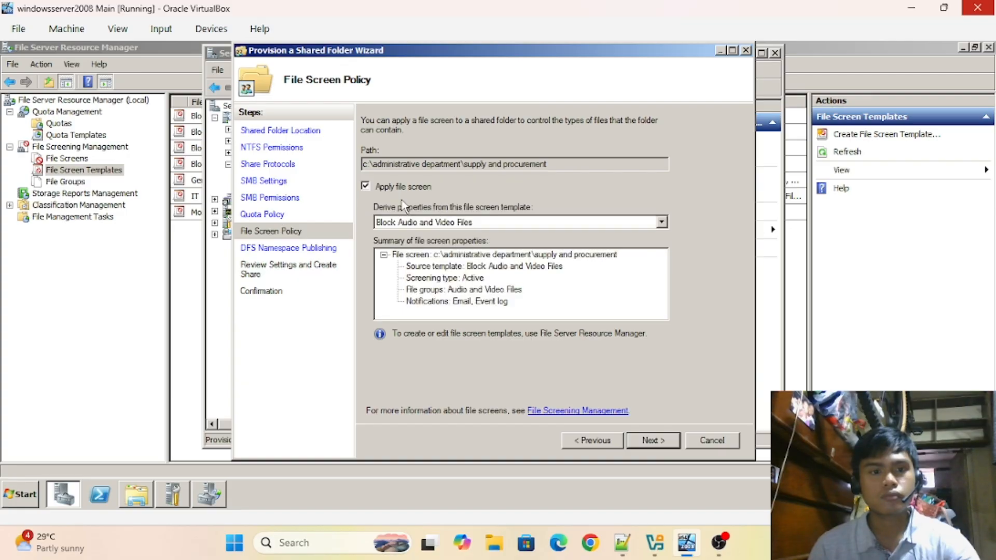
click(661, 222)
click(467, 338)
click(653, 440)
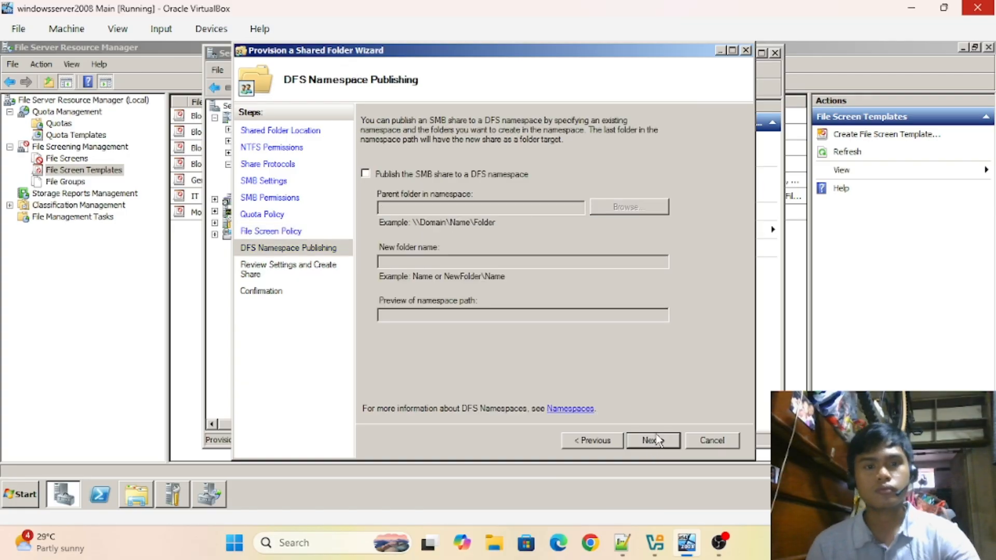
click(654, 440)
click(654, 441)
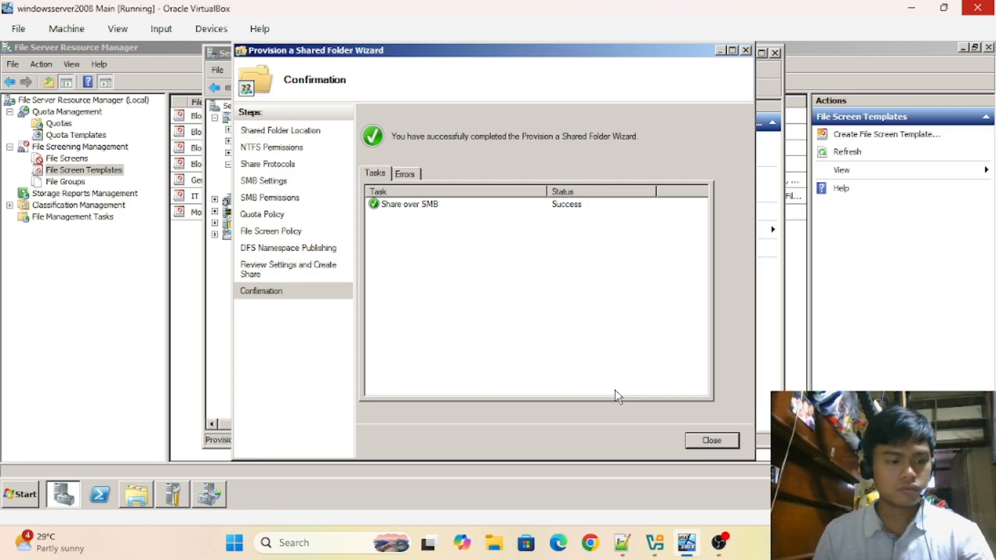
click(690, 440)
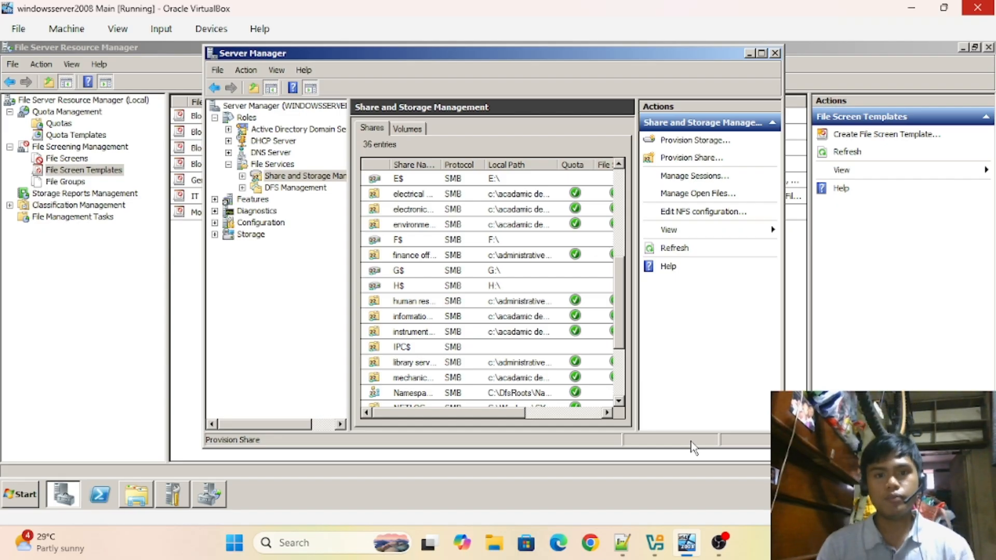
- Drag the window upward to reposition it on screen
drag(623, 293, 633, 212)
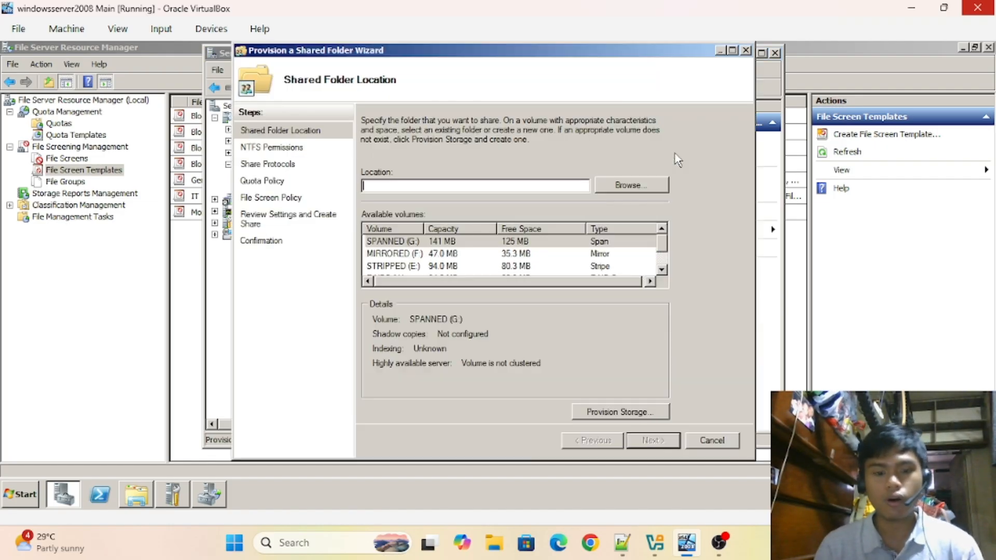
- Choose c:\university on the C: volume as the folder to share
click(613, 187)
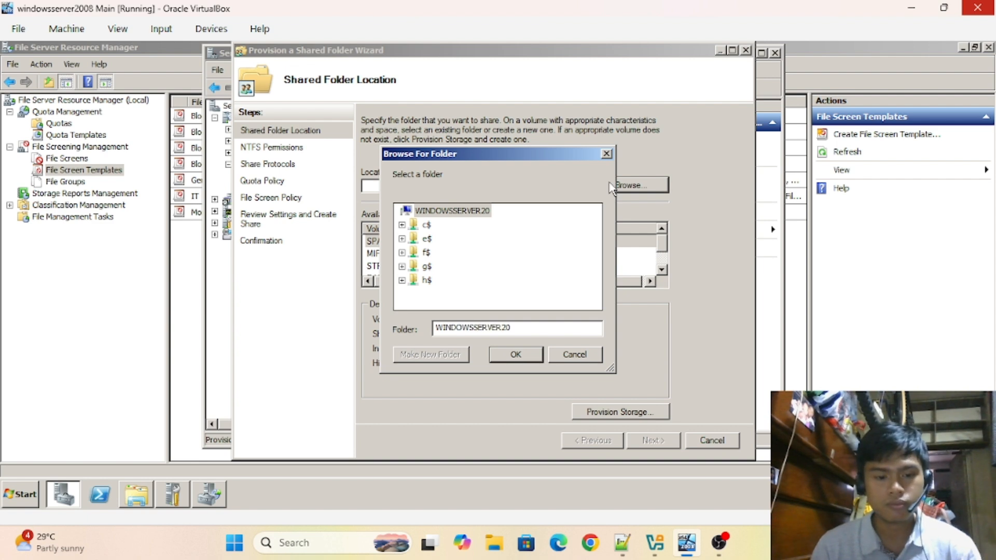
double_click(427, 225)
drag(592, 230, 598, 264)
click(446, 280)
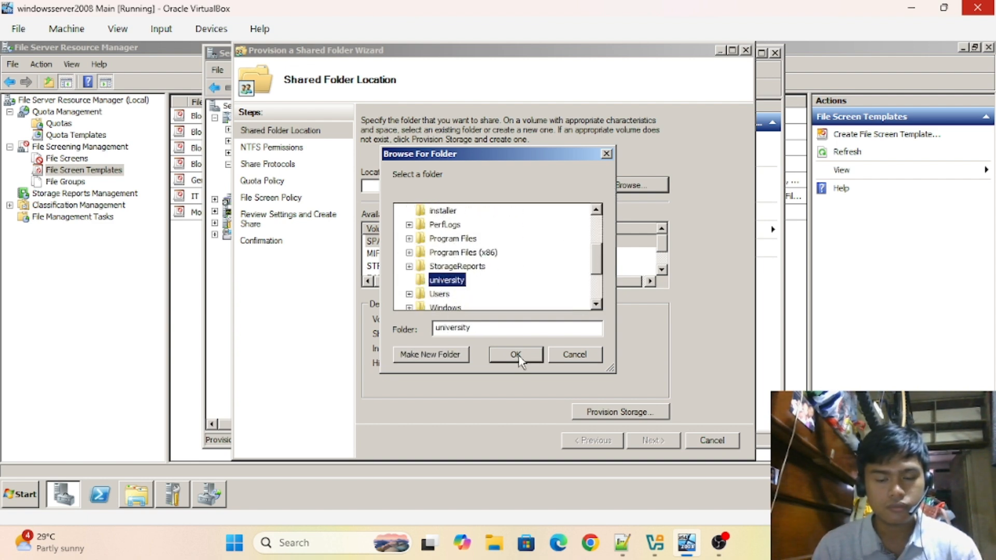
click(515, 354)
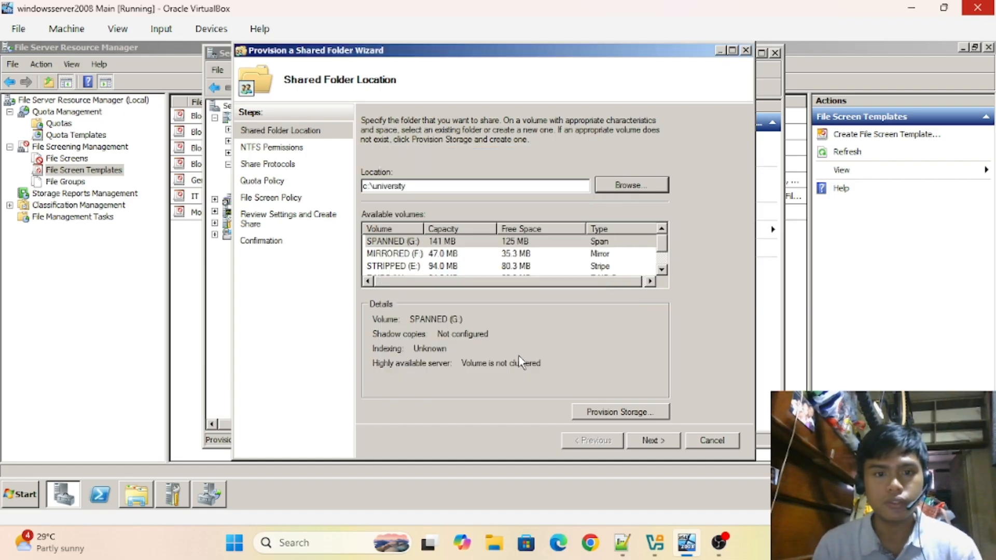
drag(665, 236, 663, 250)
click(511, 266)
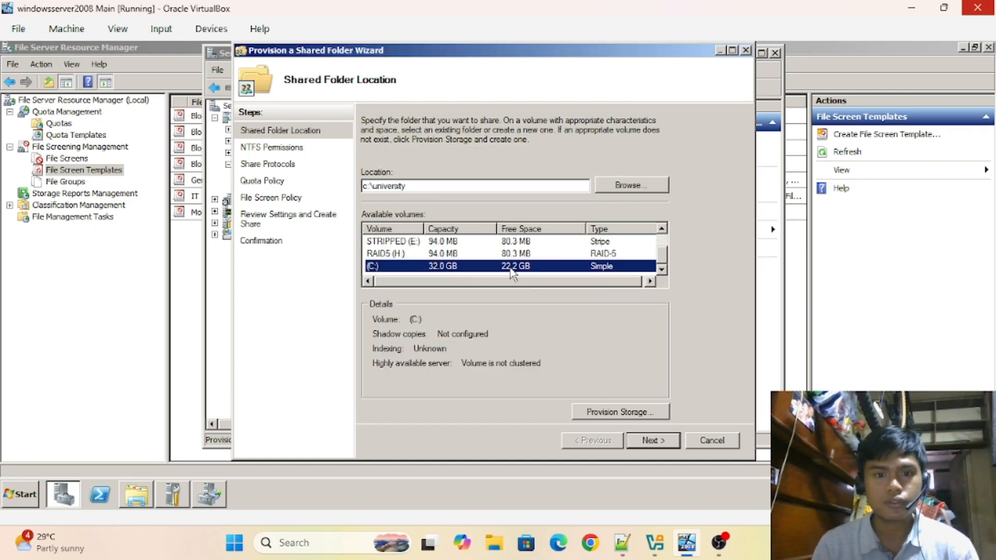
- Enable SMB sharing under the share name university and advance to SMB Permissions
click(665, 441)
click(665, 441)
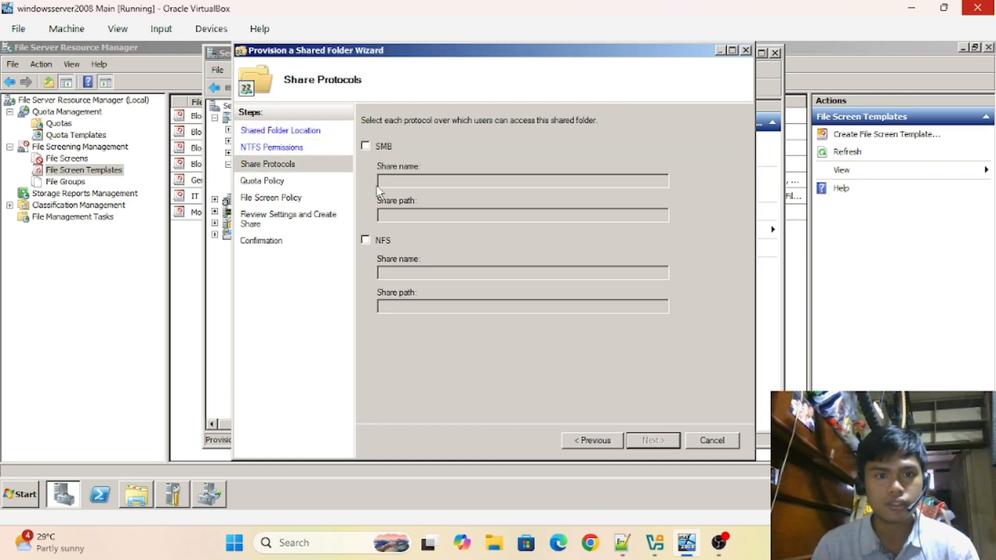
click(382, 149)
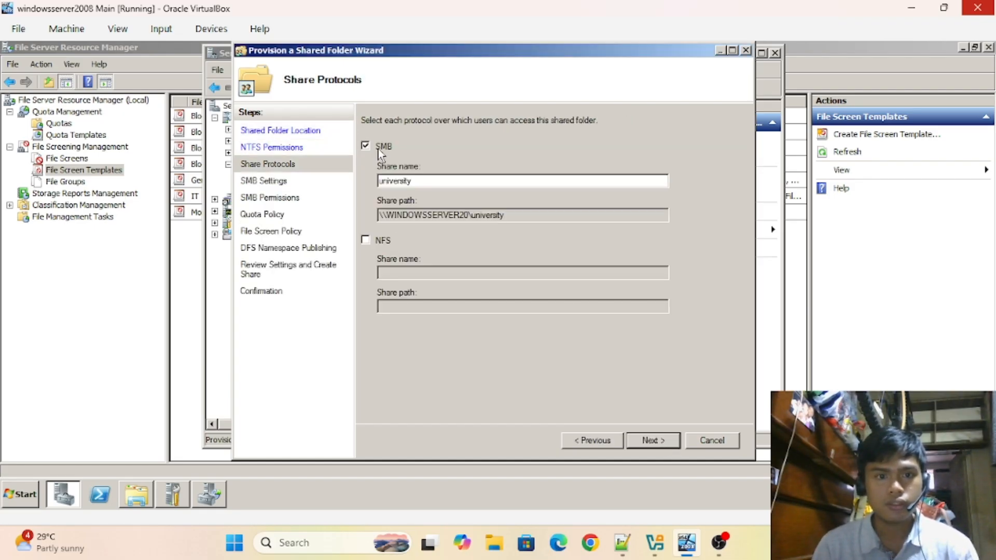
click(653, 441)
click(652, 441)
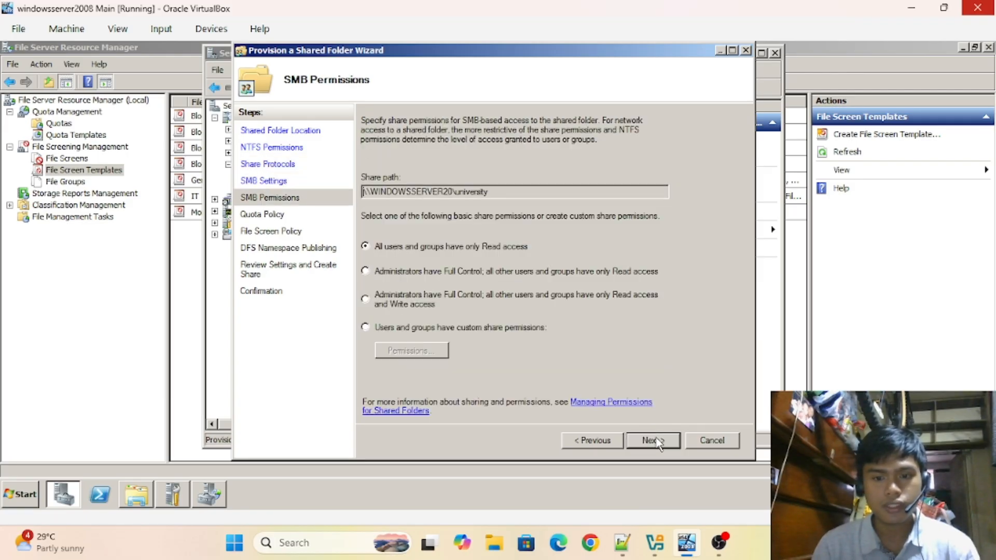
- Use custom share permissions, replacing Everyone with Domain Users allowed Change and Read
click(398, 328)
click(402, 352)
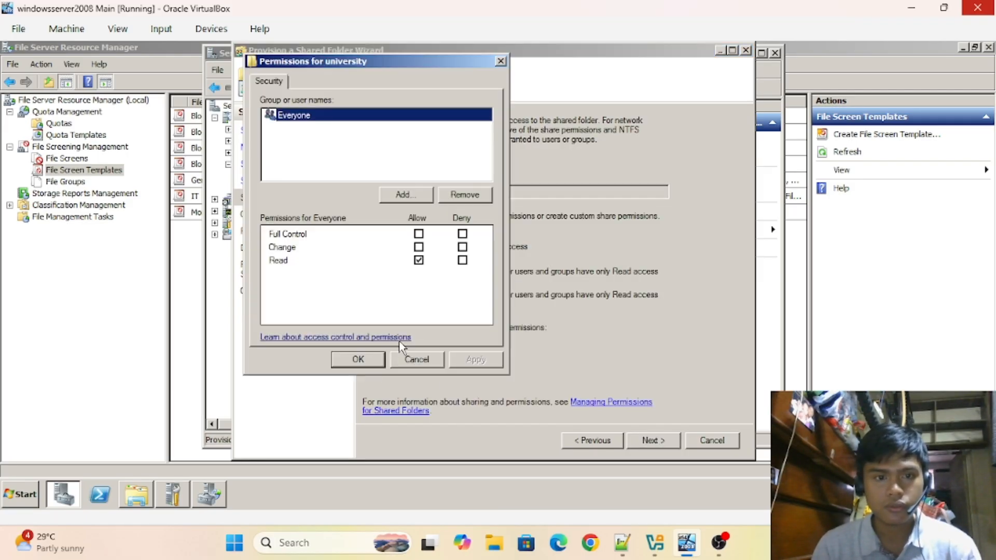
click(464, 195)
click(405, 194)
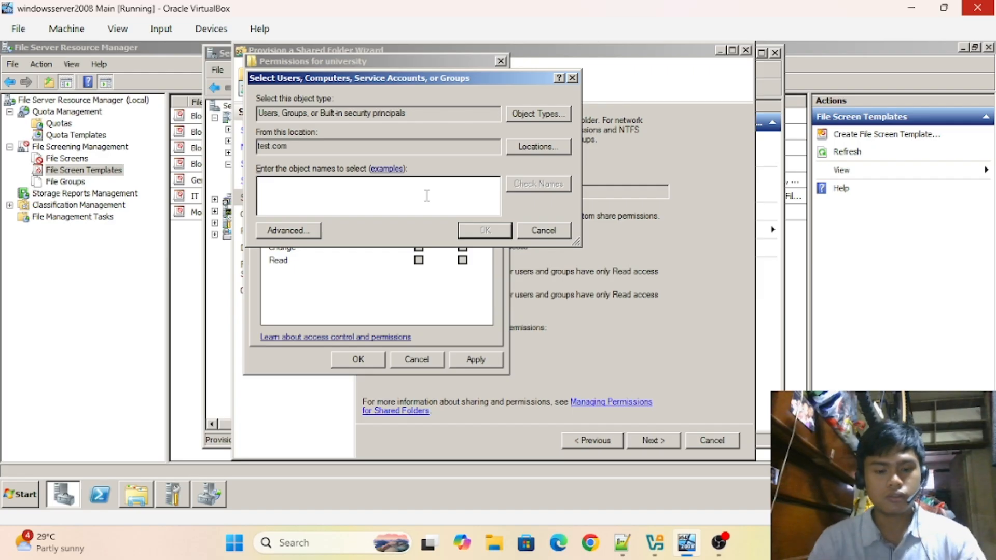
text(domain)
click(539, 184)
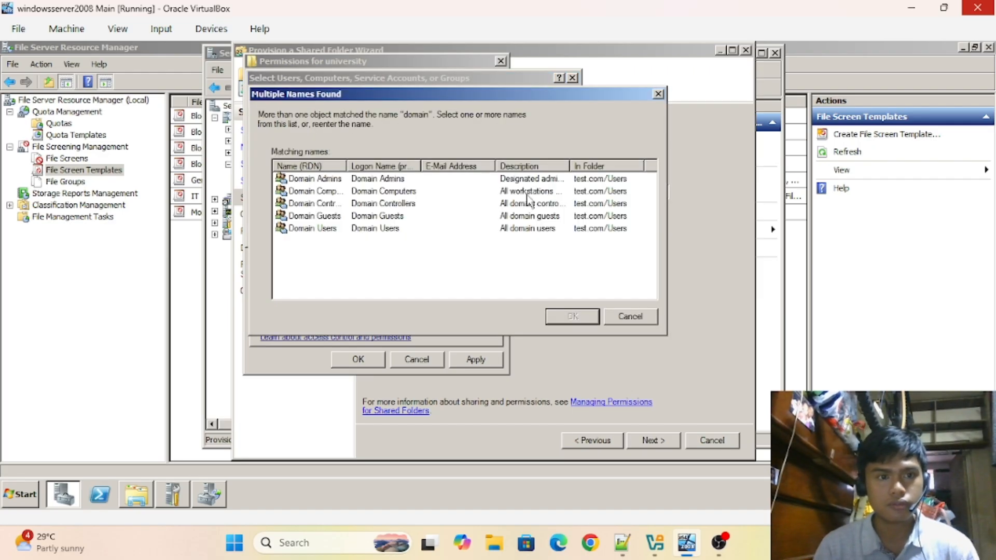
click(327, 231)
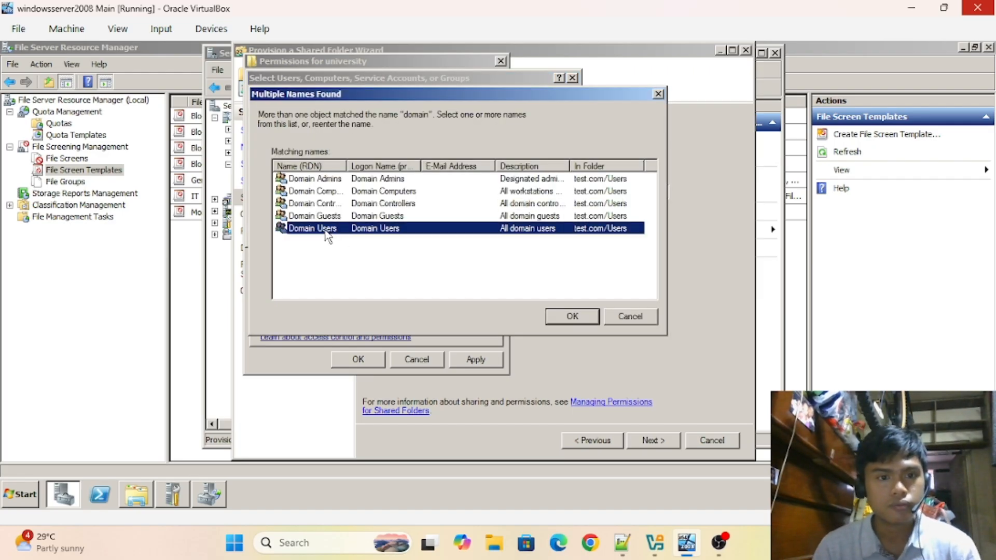
click(568, 319)
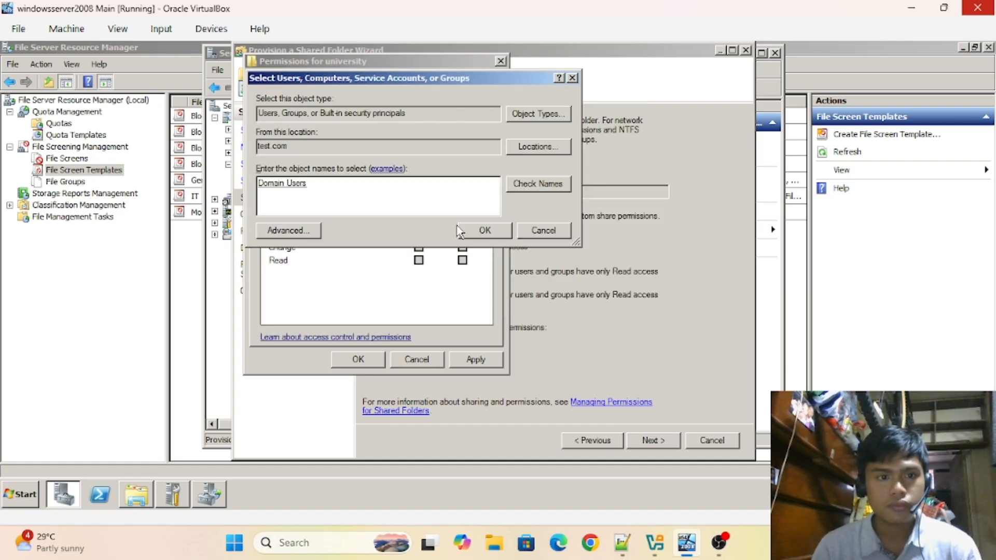
click(486, 231)
click(419, 247)
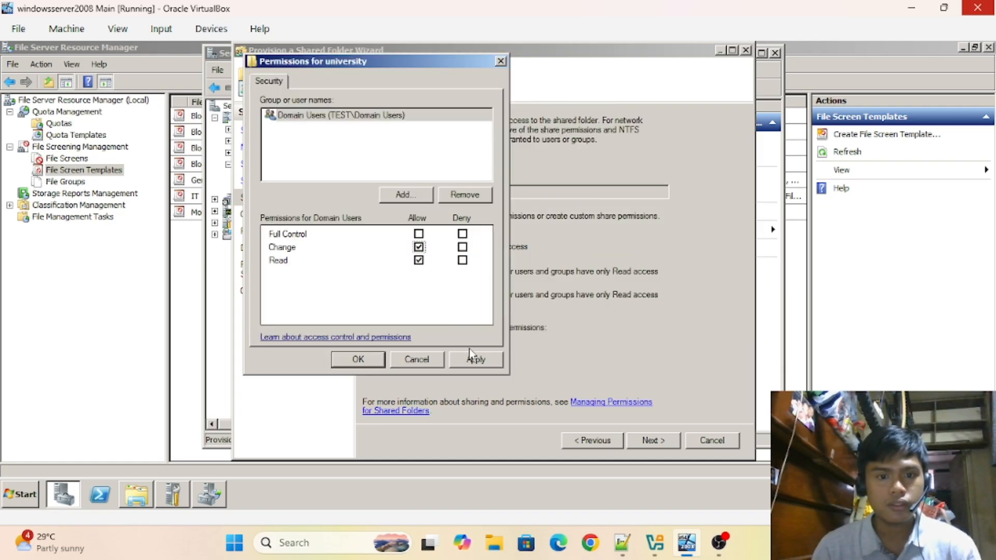
click(473, 358)
click(358, 360)
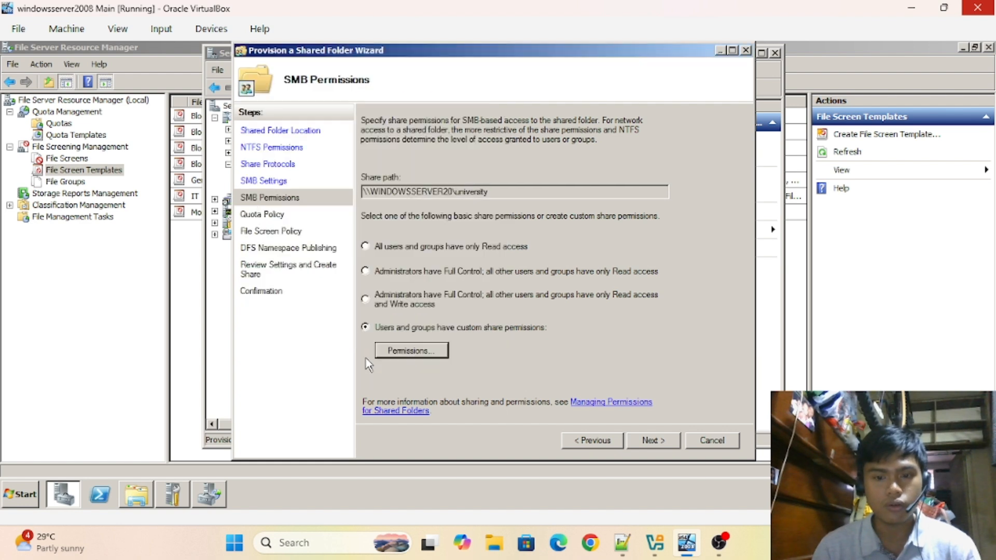
- Apply a quota to the university share using the 1GB template
click(648, 441)
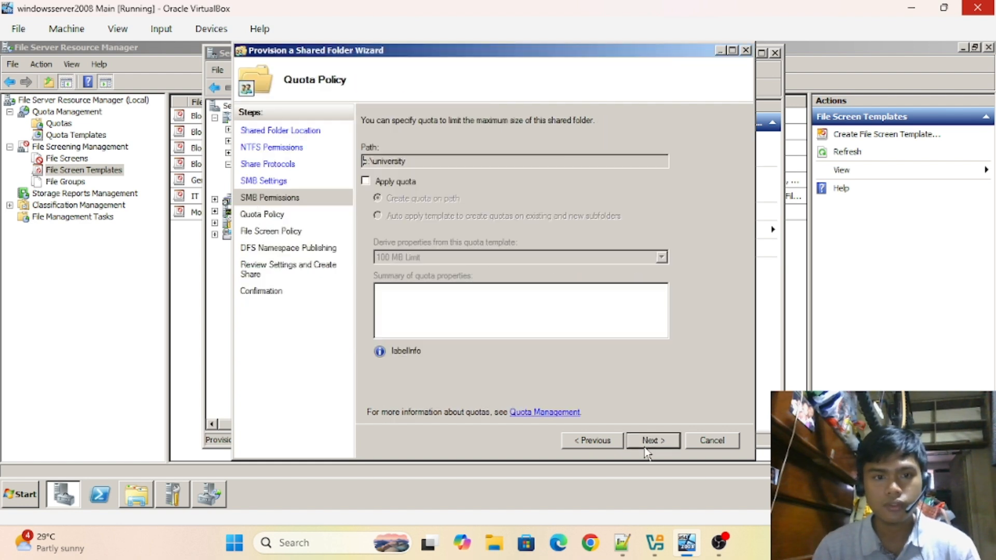
click(387, 182)
click(412, 258)
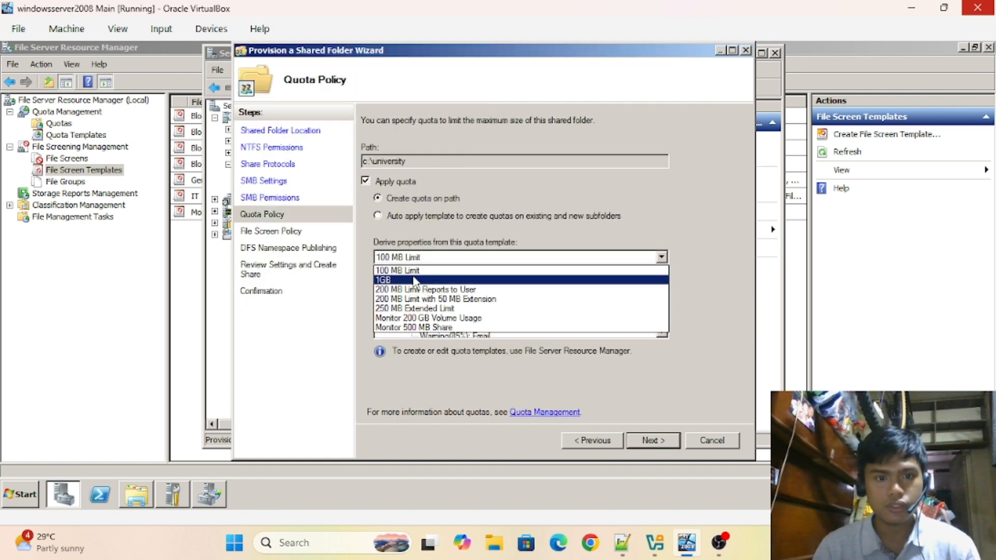
click(415, 270)
- Apply the General file screen template to the share
click(647, 442)
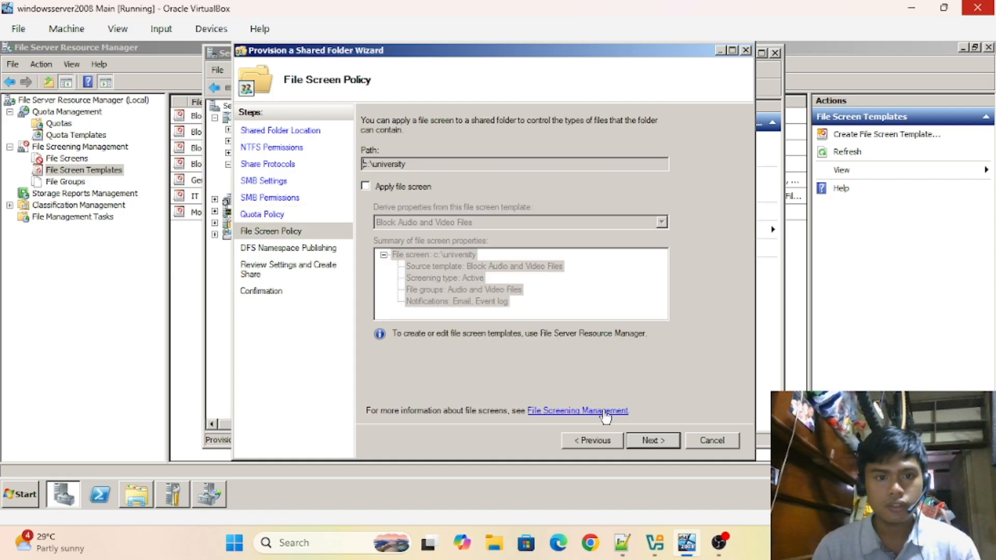
click(608, 441)
click(658, 442)
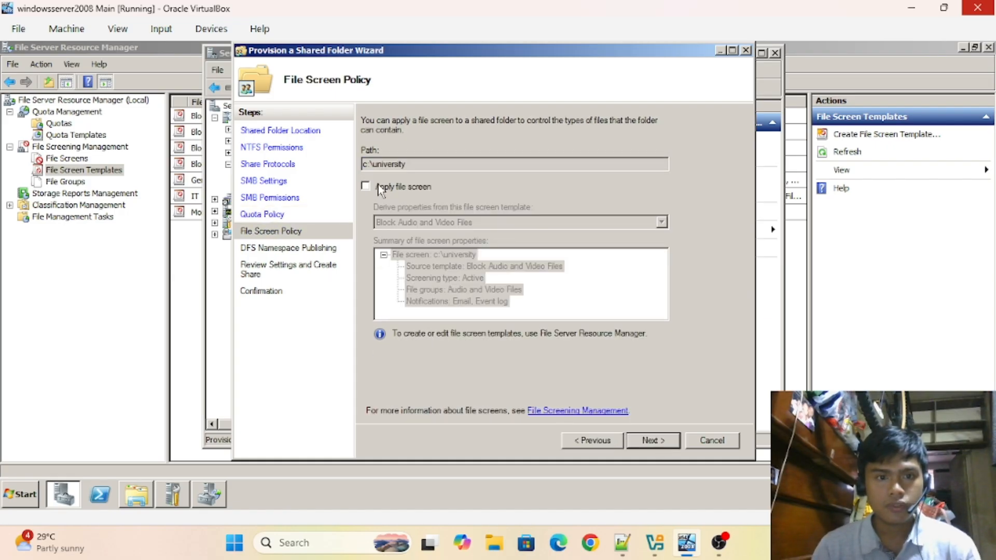
click(381, 188)
click(452, 223)
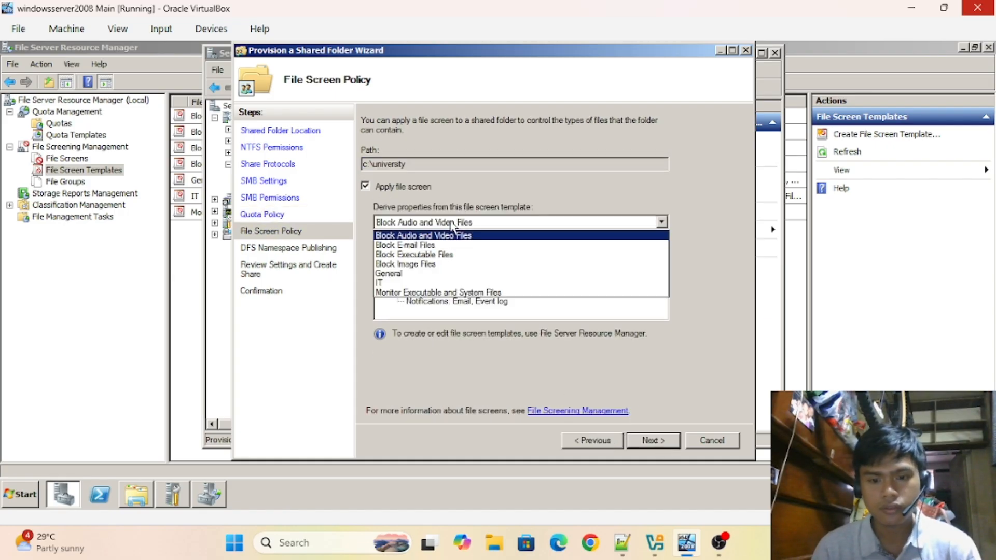
click(394, 273)
- Skip DFS publishing, create the university share, and close the wizard
click(652, 441)
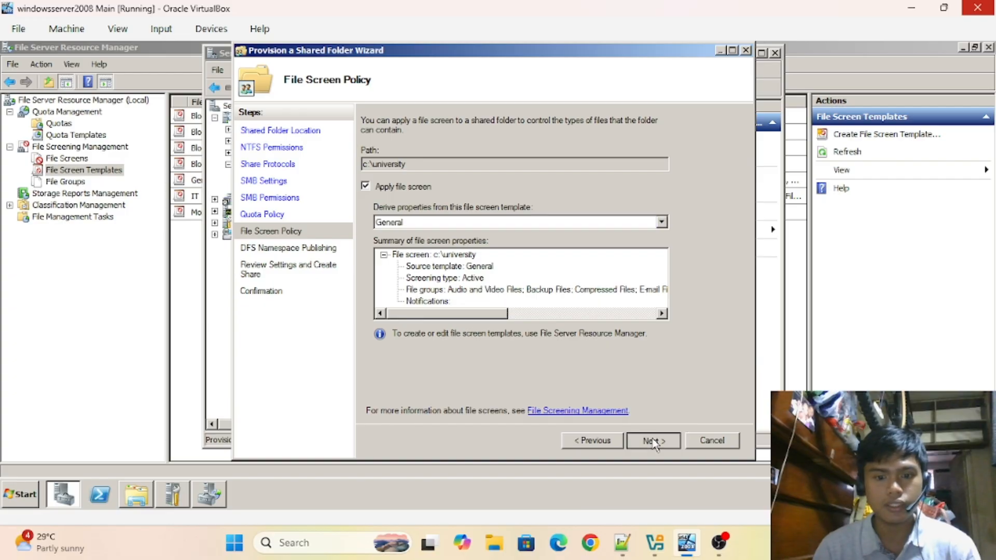
click(653, 439)
click(653, 439)
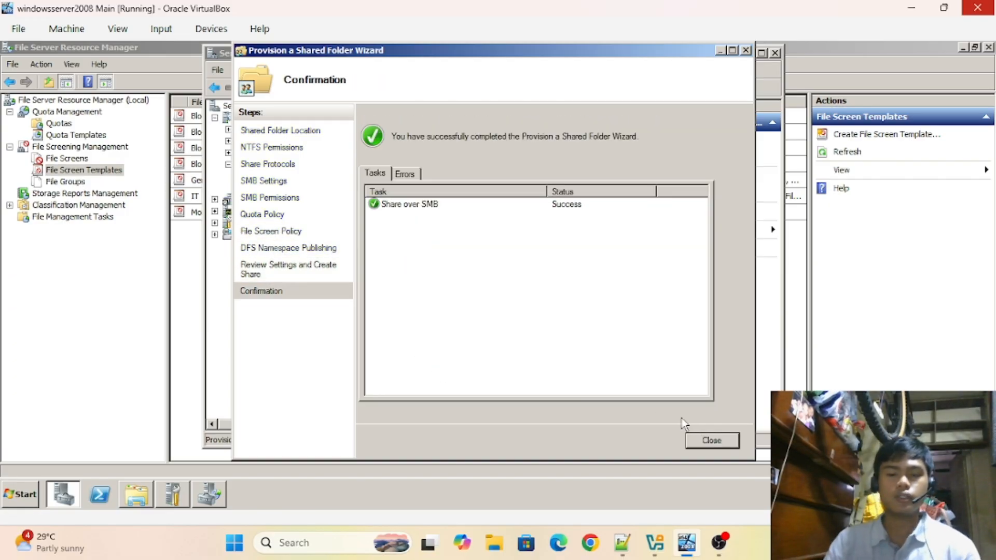
click(716, 442)
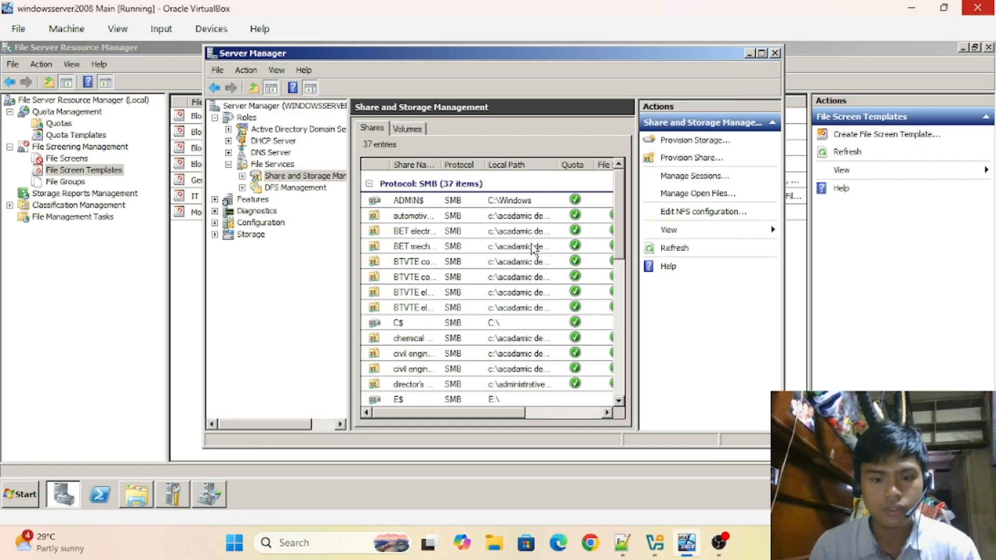
- Start a new shared folder and select c:\installer on the C: volume
click(666, 159)
click(603, 188)
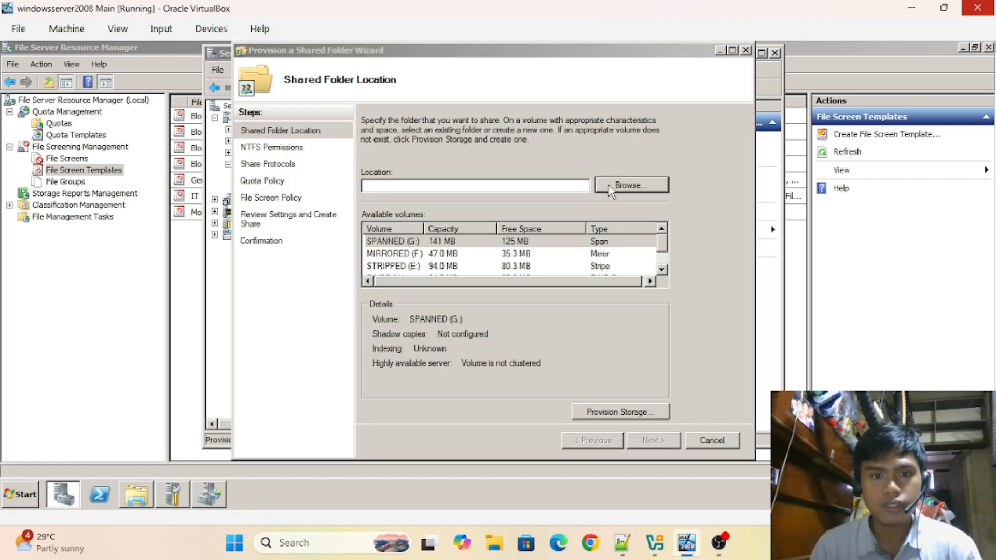
double_click(427, 228)
drag(596, 231, 597, 259)
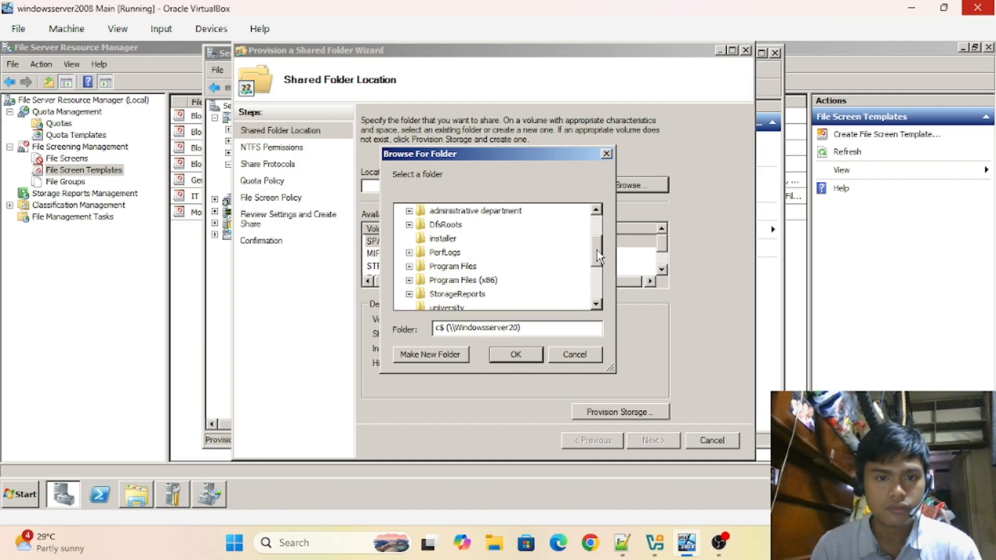
click(444, 239)
click(521, 354)
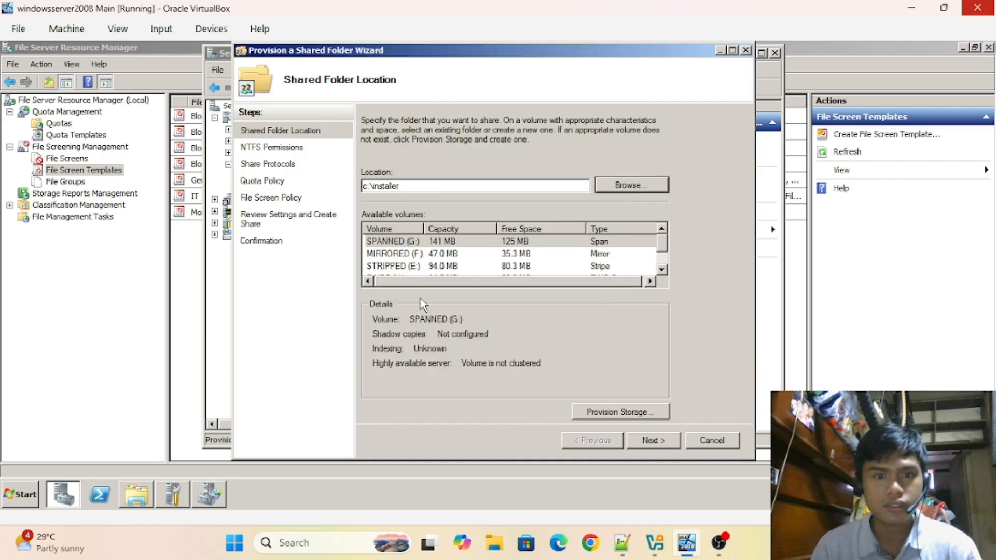
click(662, 255)
click(464, 266)
- Keep NTFS permissions, enable SMB, and rename the share to the hidden installer$
click(654, 440)
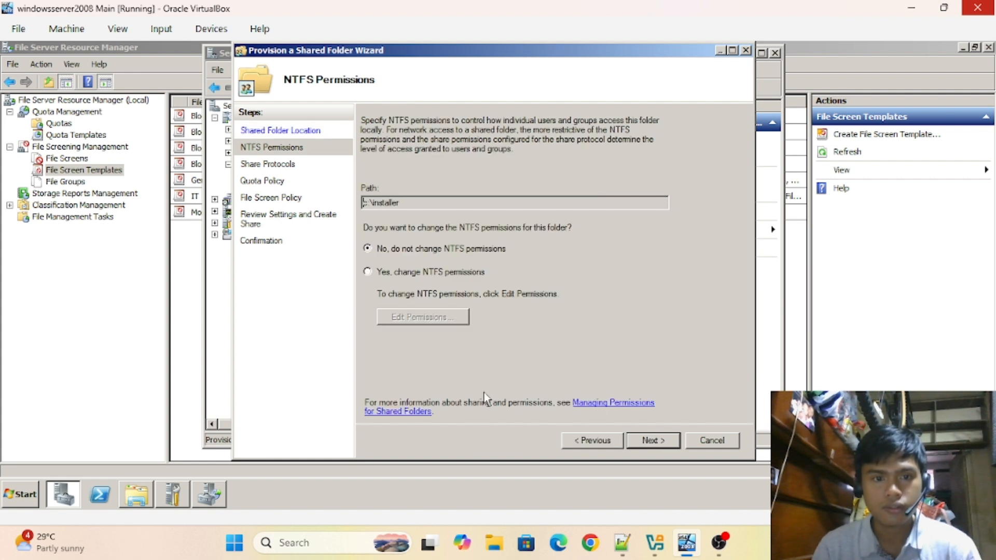
click(653, 441)
click(381, 147)
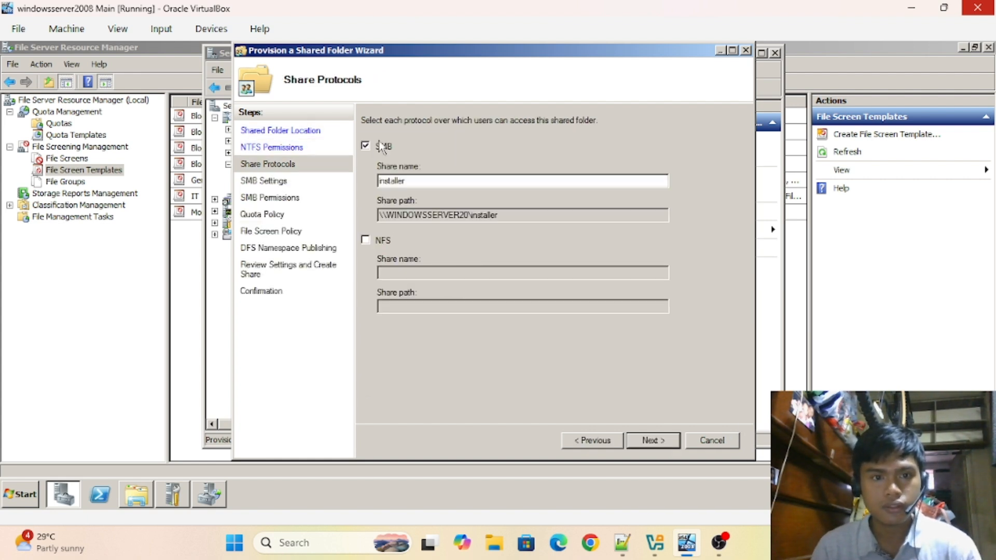
click(458, 182)
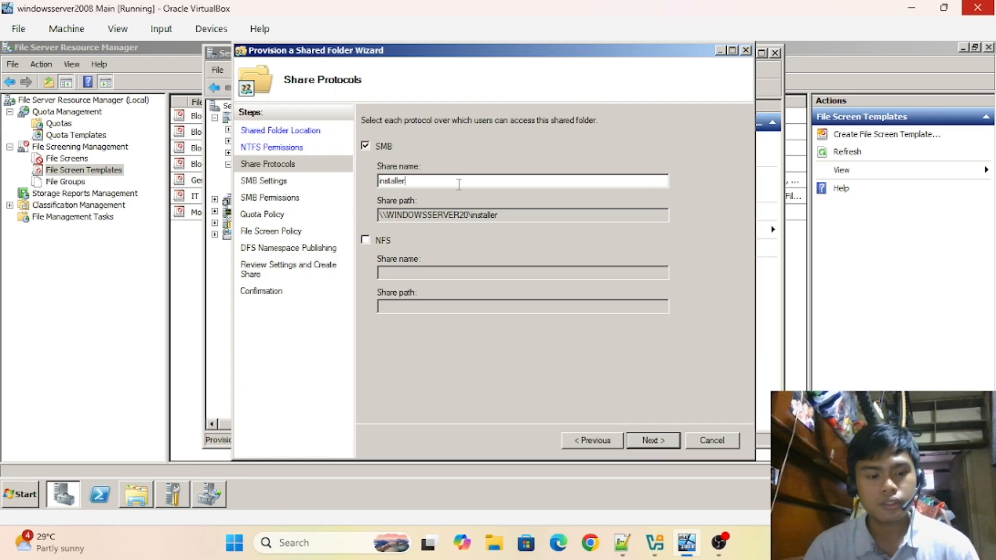
text($)
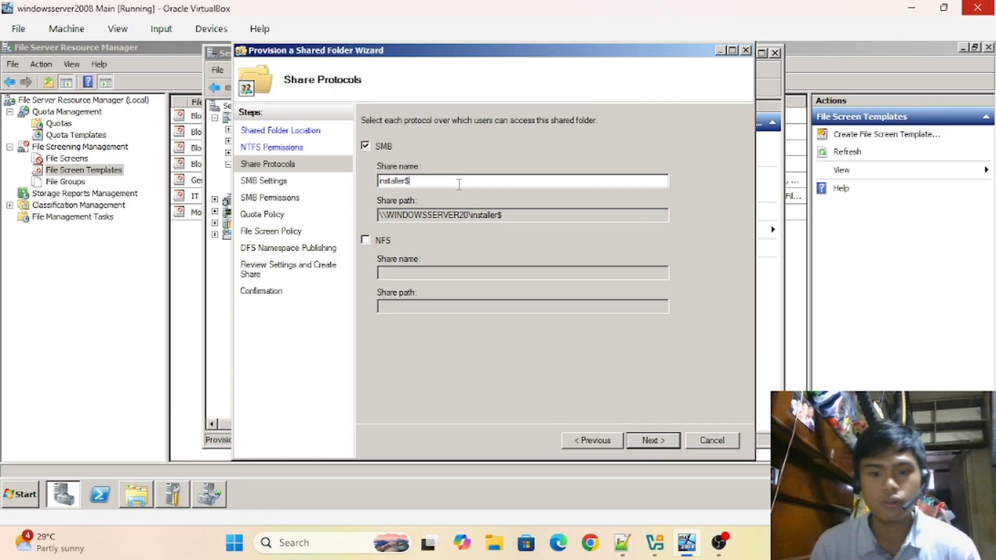
click(649, 441)
- In custom share permissions, remove Everyone and add the Administrator account
click(649, 441)
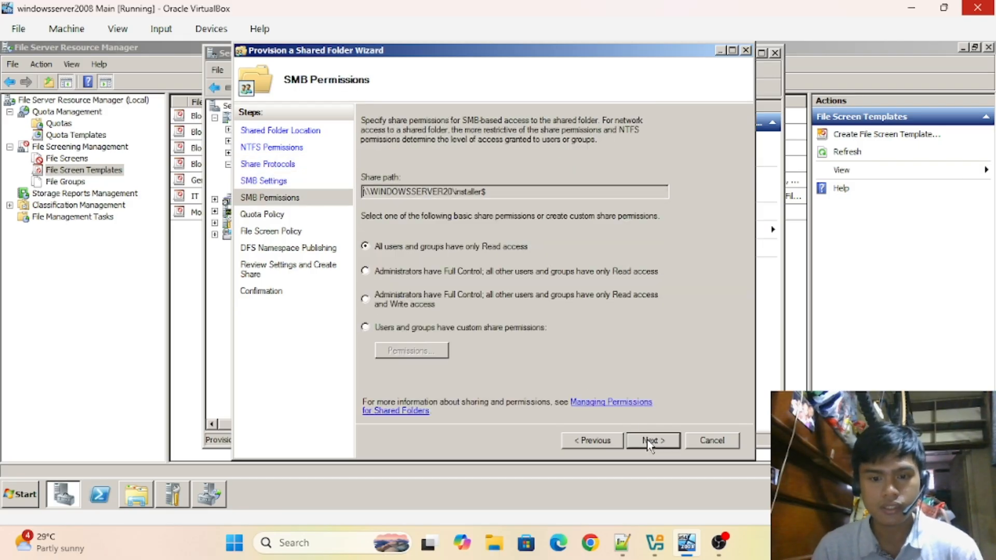
click(396, 331)
click(404, 351)
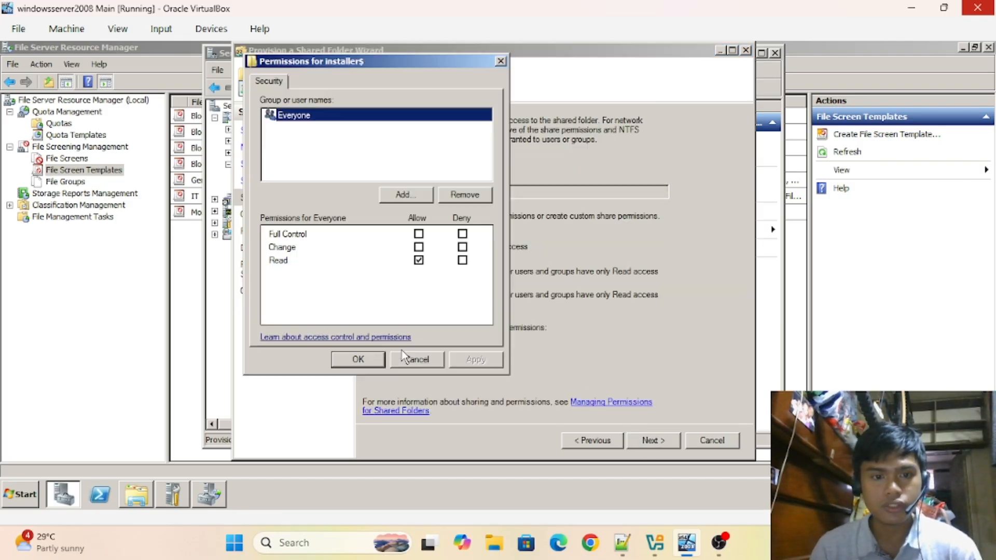
click(457, 195)
click(419, 195)
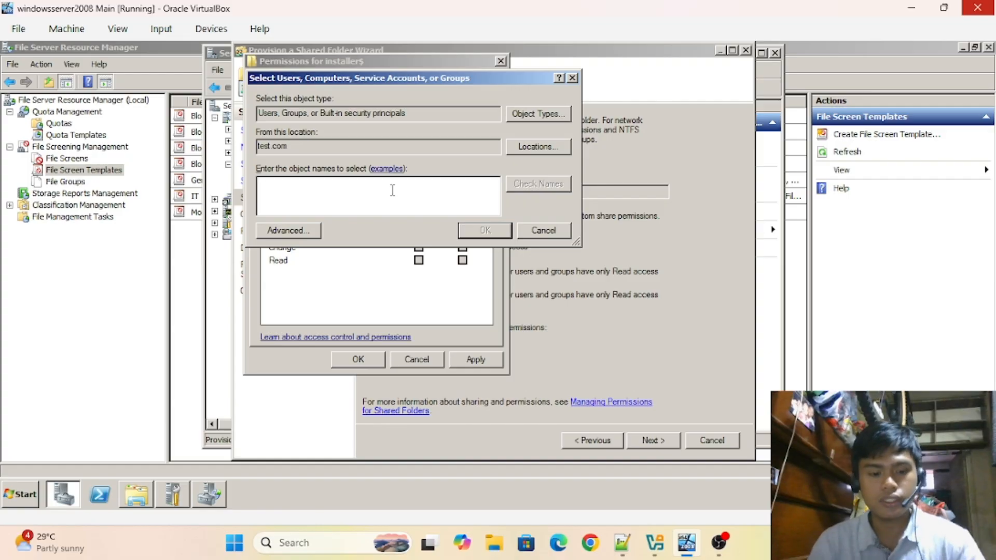
text(admin)
click(518, 184)
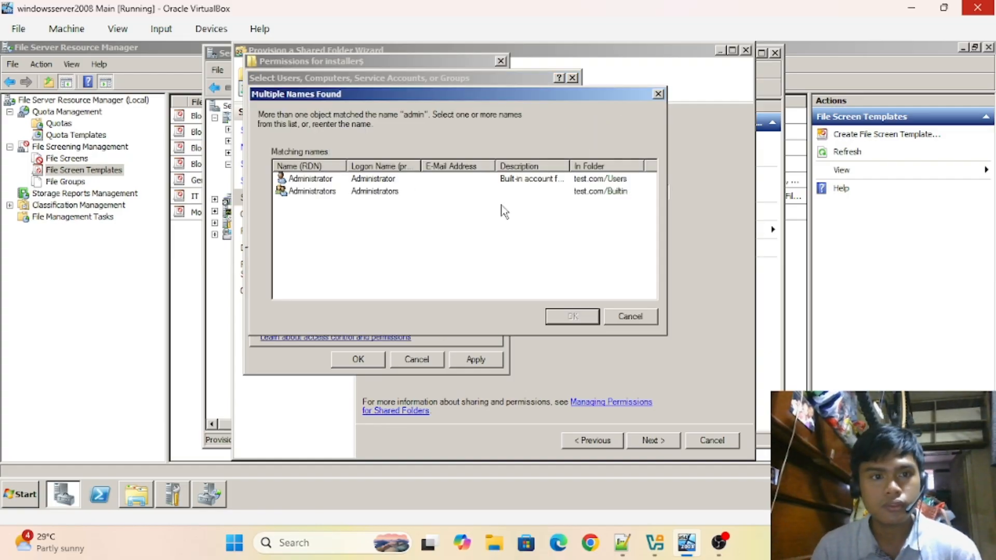
click(366, 182)
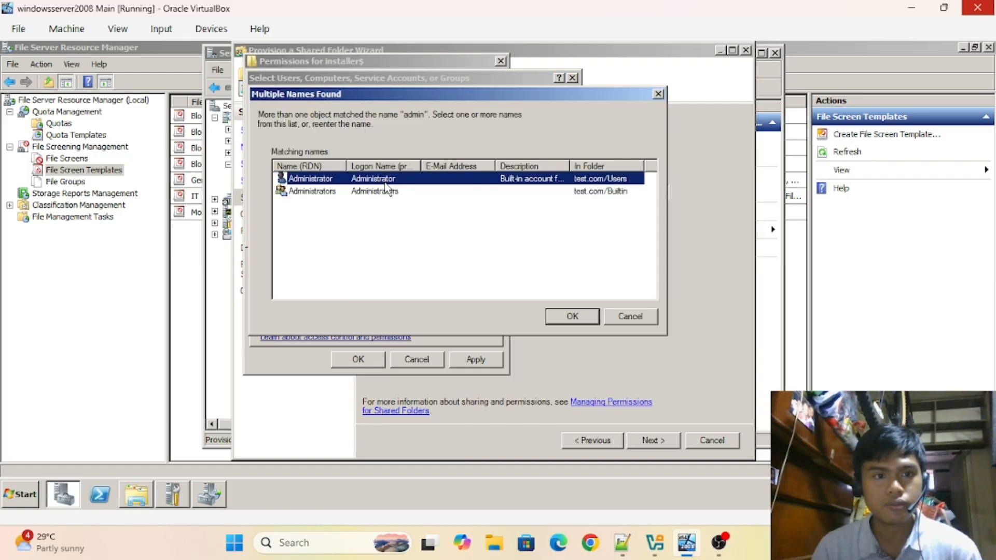
click(572, 315)
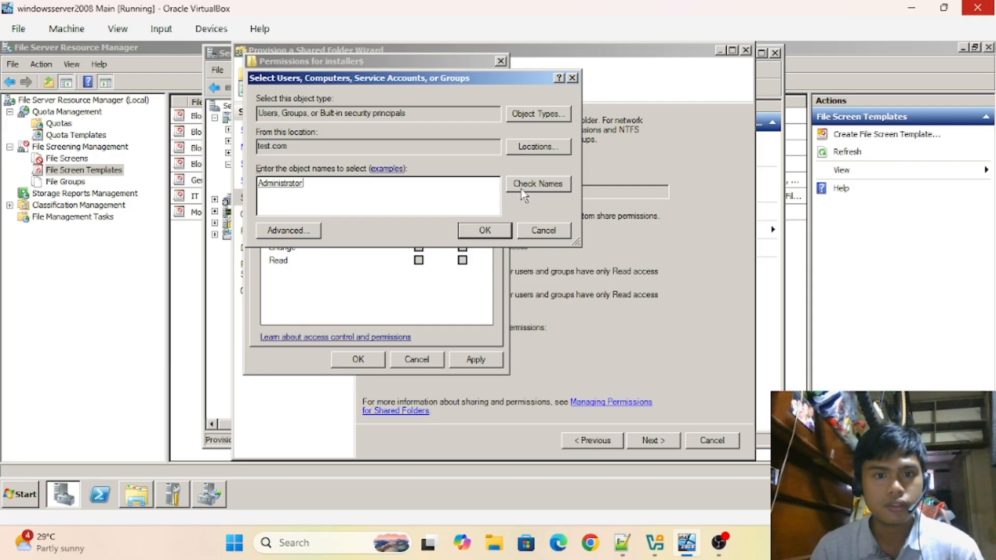
click(492, 231)
- Add the Administrators group with Change and Read allowed, and save the permissions
click(408, 199)
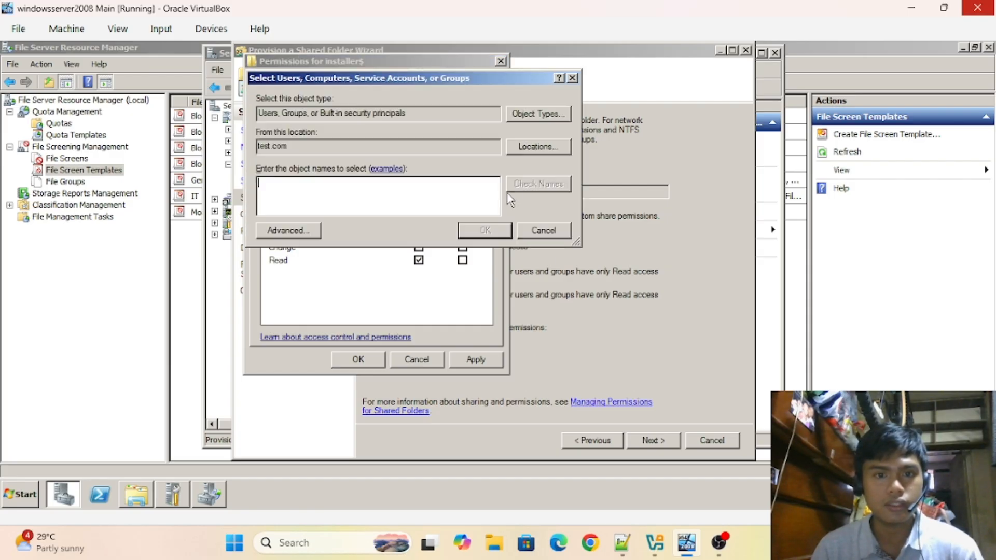
text(admin)
click(542, 185)
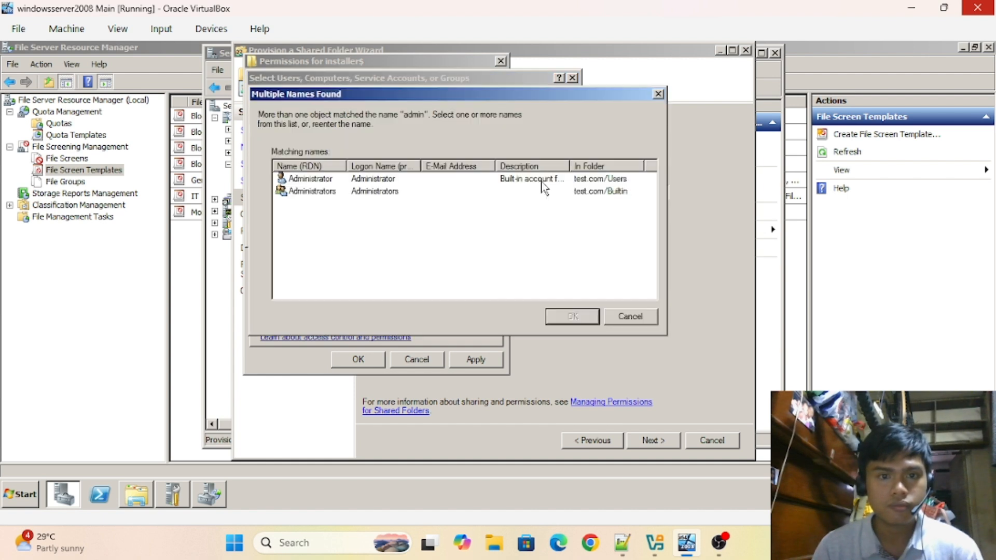
click(363, 192)
click(572, 316)
click(477, 229)
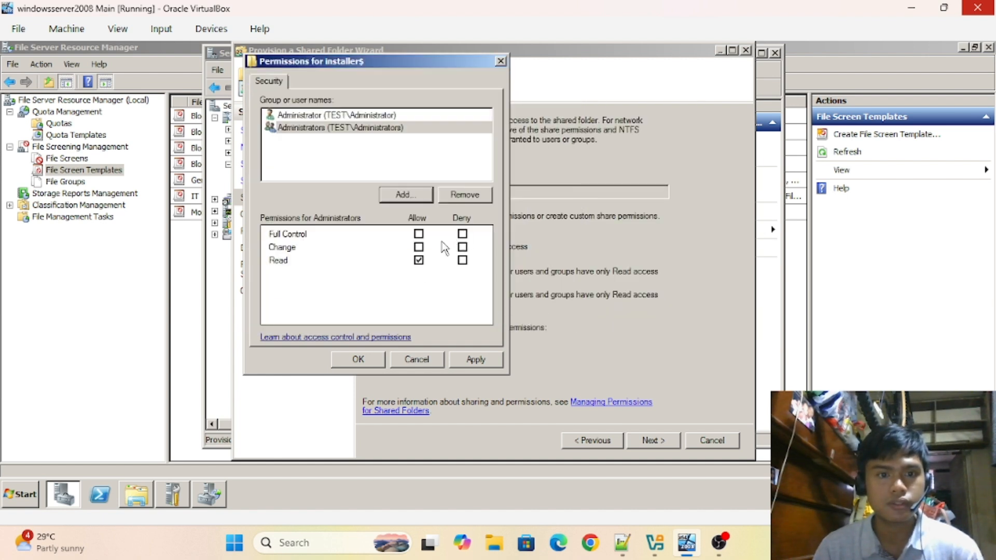
click(419, 247)
click(475, 360)
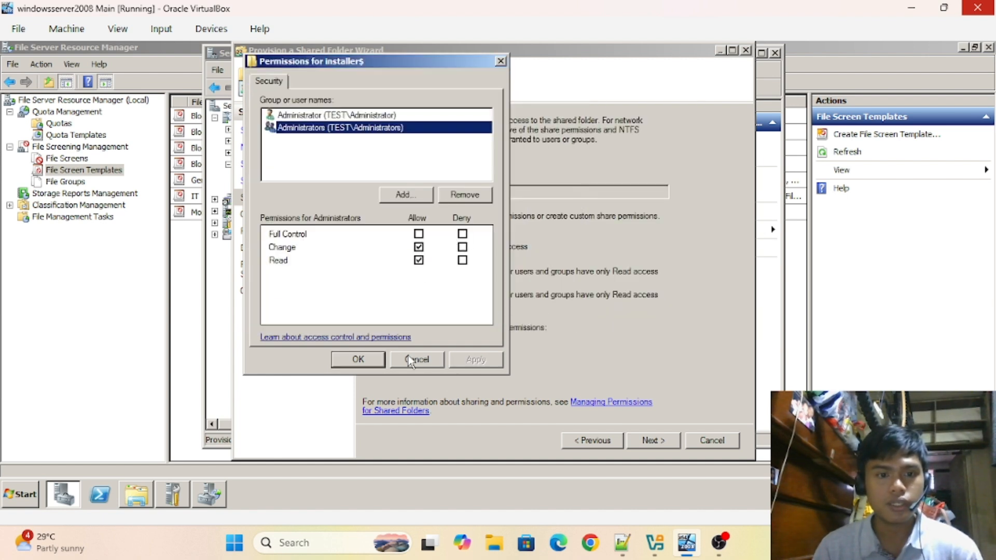
click(358, 360)
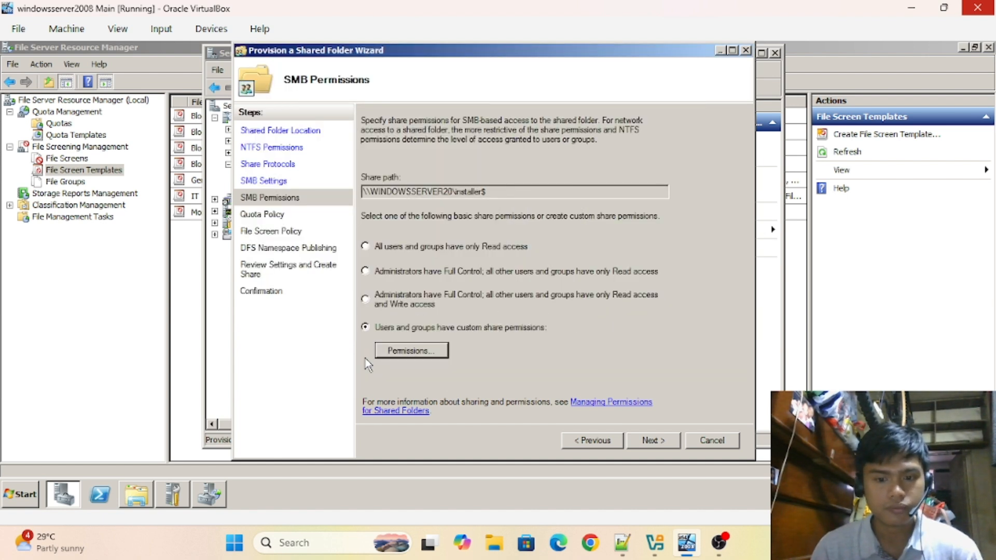
click(646, 445)
click(599, 441)
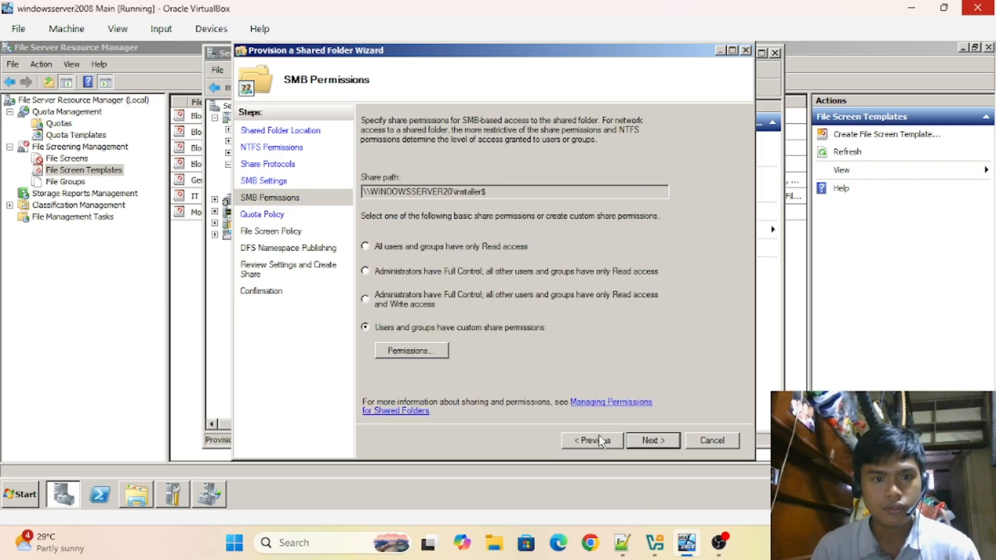
- Apply a quota to c:\installer using the 1GB template
click(651, 440)
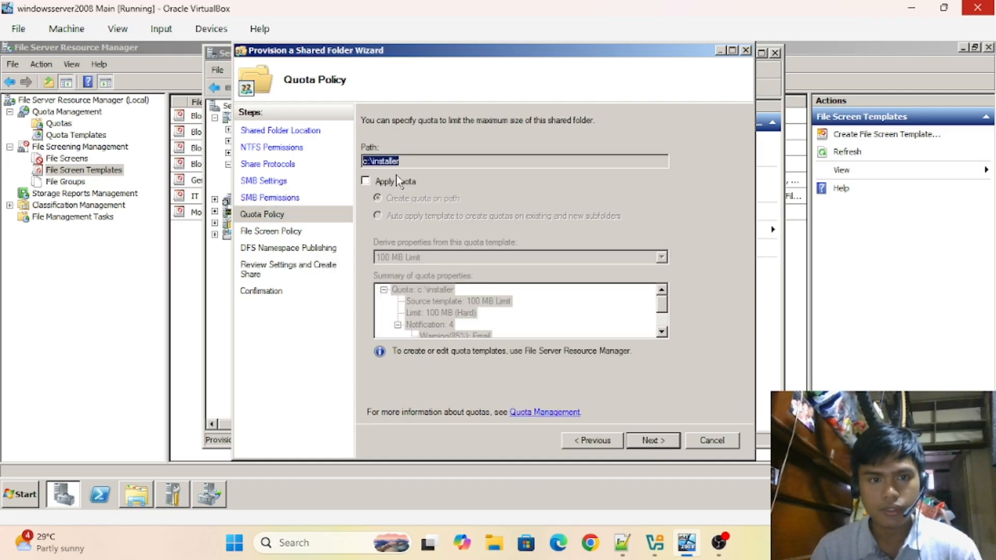
click(415, 184)
click(440, 257)
click(415, 278)
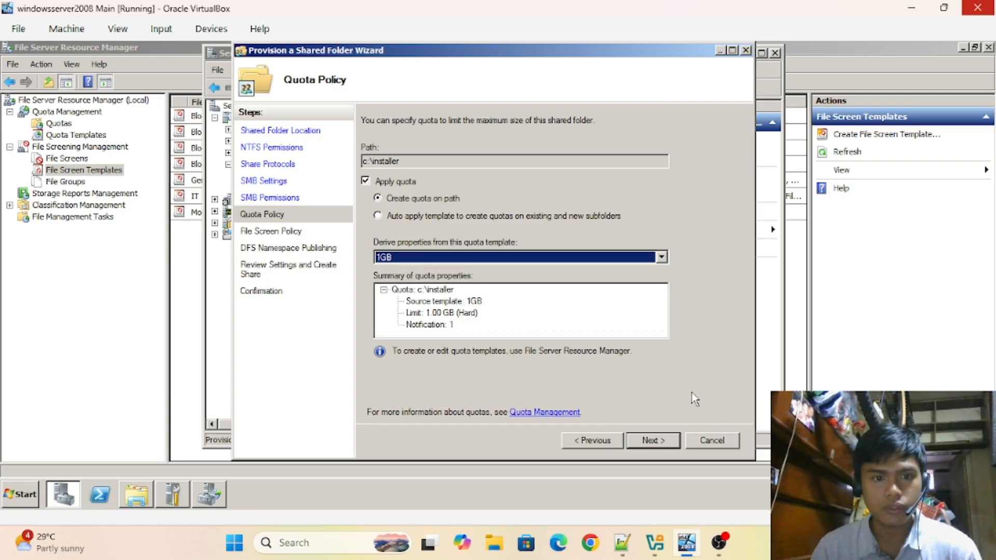
- Apply the General file screen template to the installer folder
click(652, 441)
click(403, 188)
click(428, 223)
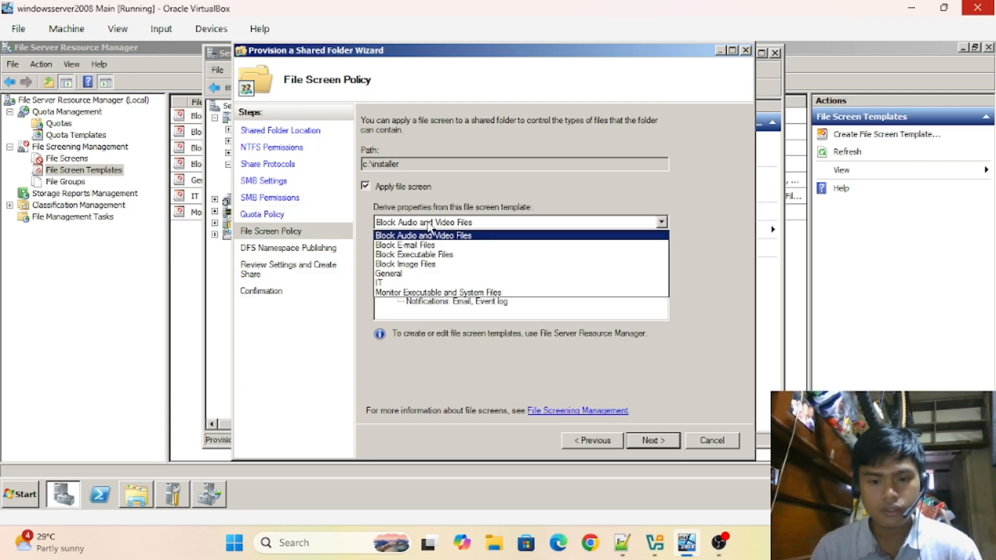
click(431, 274)
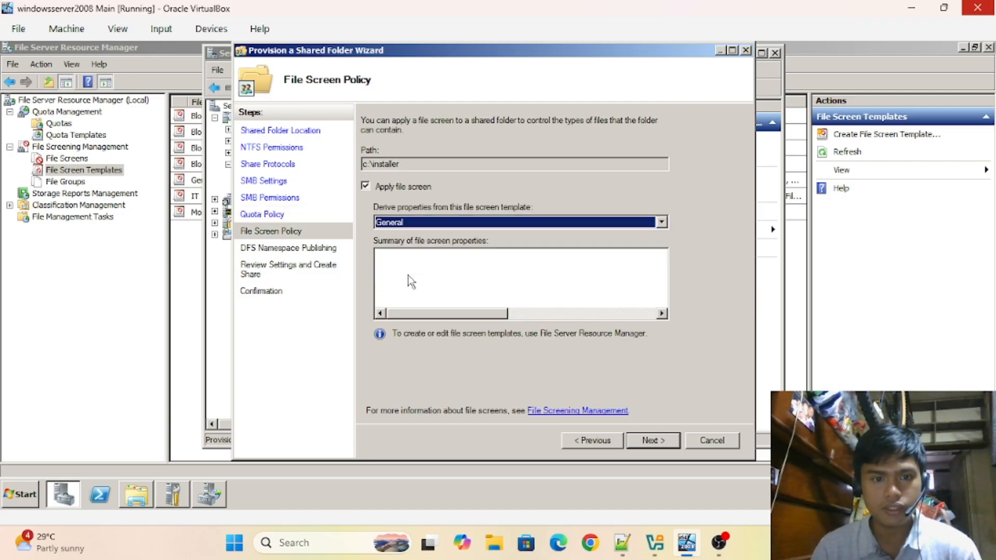
- Skip DFS publishing, create the installer$ share, and close the wizard
click(652, 441)
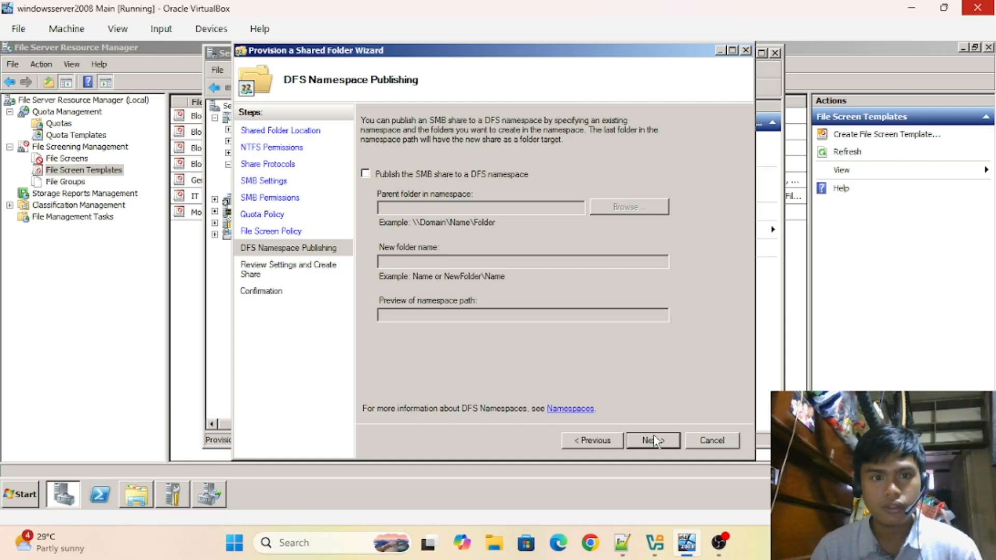
click(654, 441)
click(654, 442)
click(715, 440)
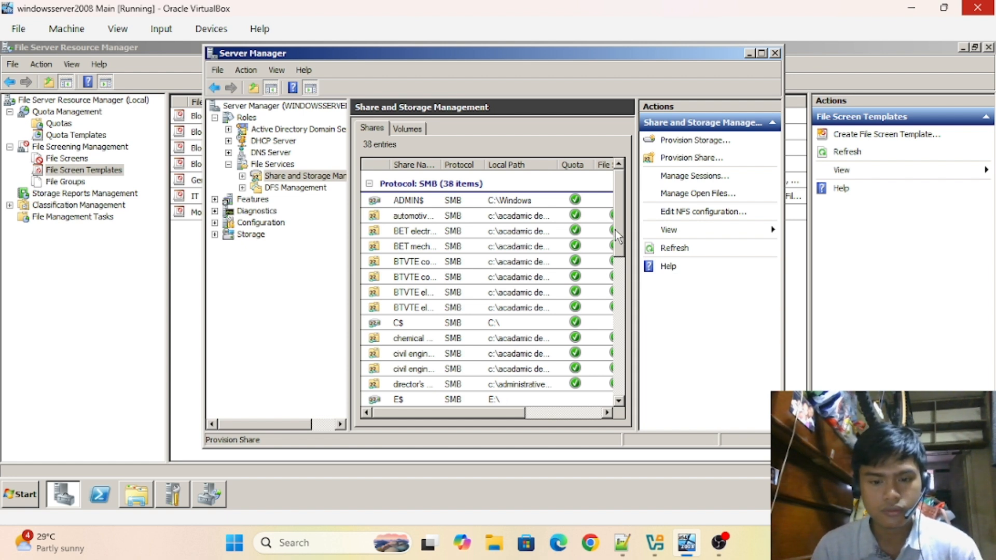
mouse_move(615, 229)
mouse_down()
mouse_move(611, 353)
mouse_move(615, 218)
mouse_up()
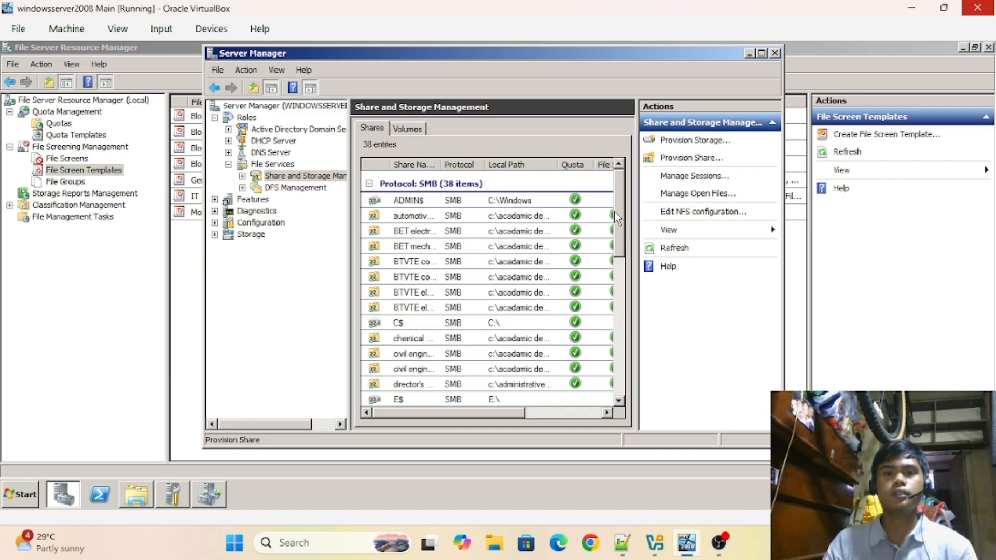